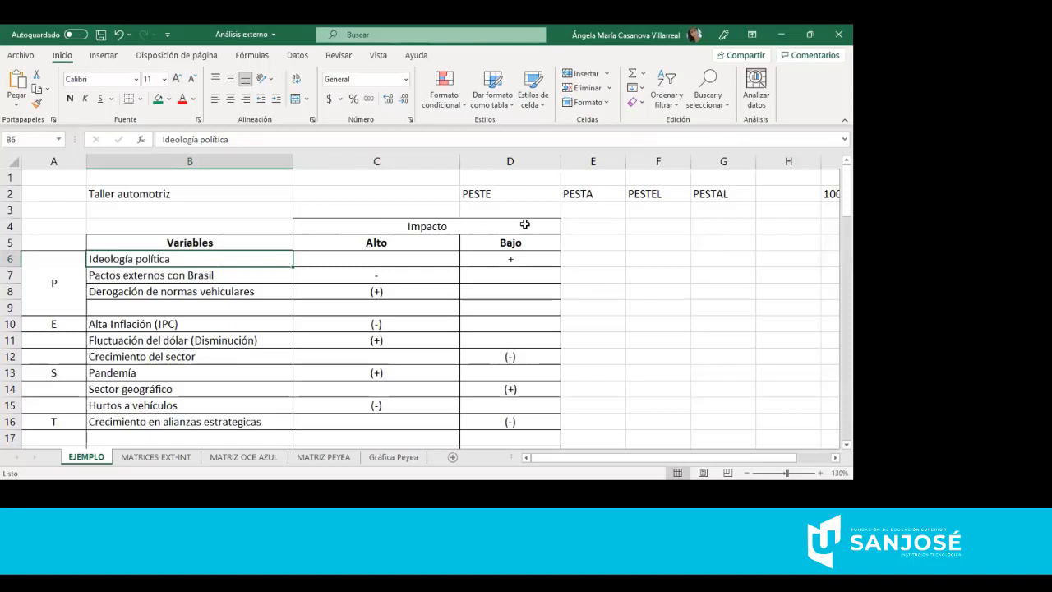
- Examine the analysis name variants PESTE, PESTA, PESTEL and PESTAL in row 2, along with the note beside them
{"action": "left_click", "coordinate": [638, 199]}
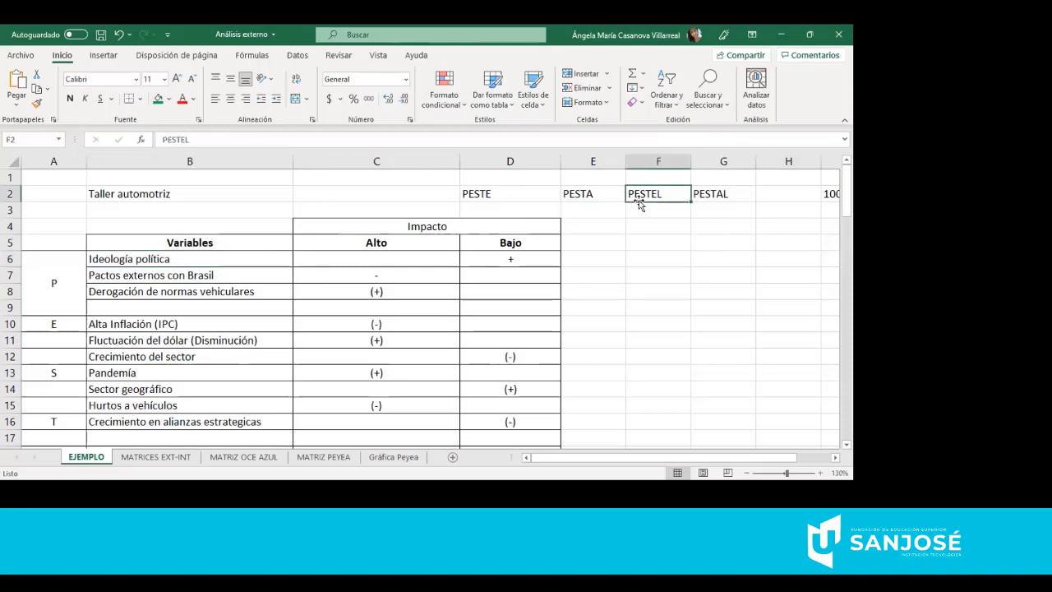
{"action": "left_click", "coordinate": [481, 197]}
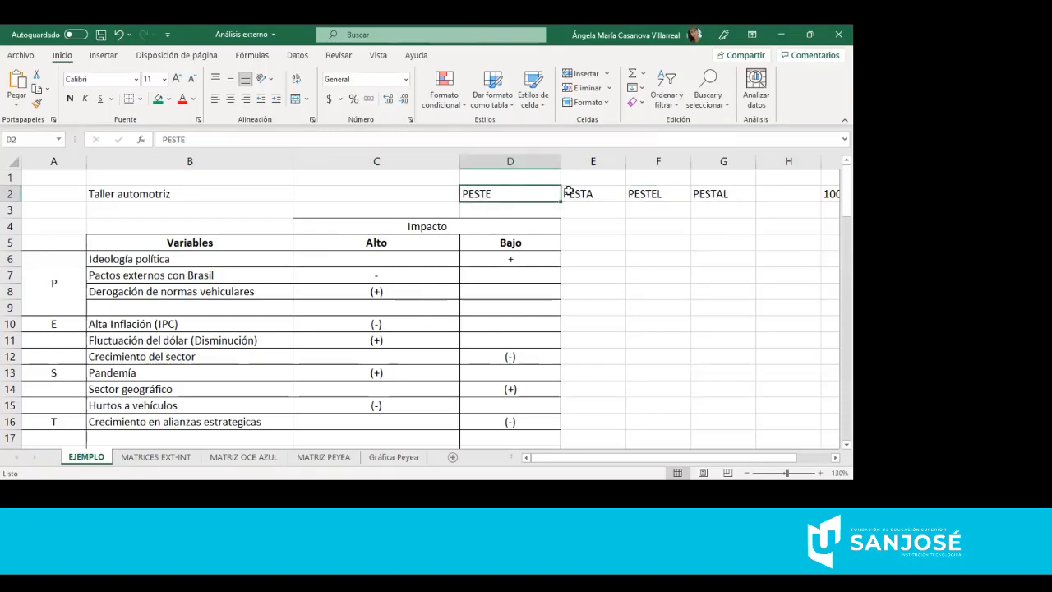
{"action": "left_click", "coordinate": [568, 191]}
{"action": "left_click", "coordinate": [721, 190]}
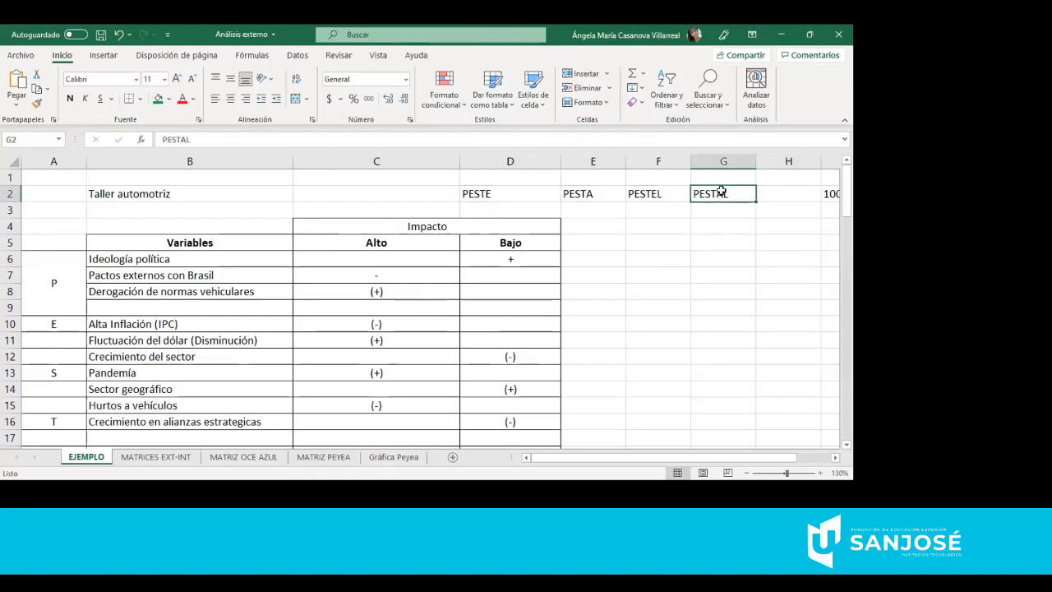
{"action": "key", "text": "Right"}
{"action": "key", "text": "Right"}
{"action": "key", "text": "Right"}
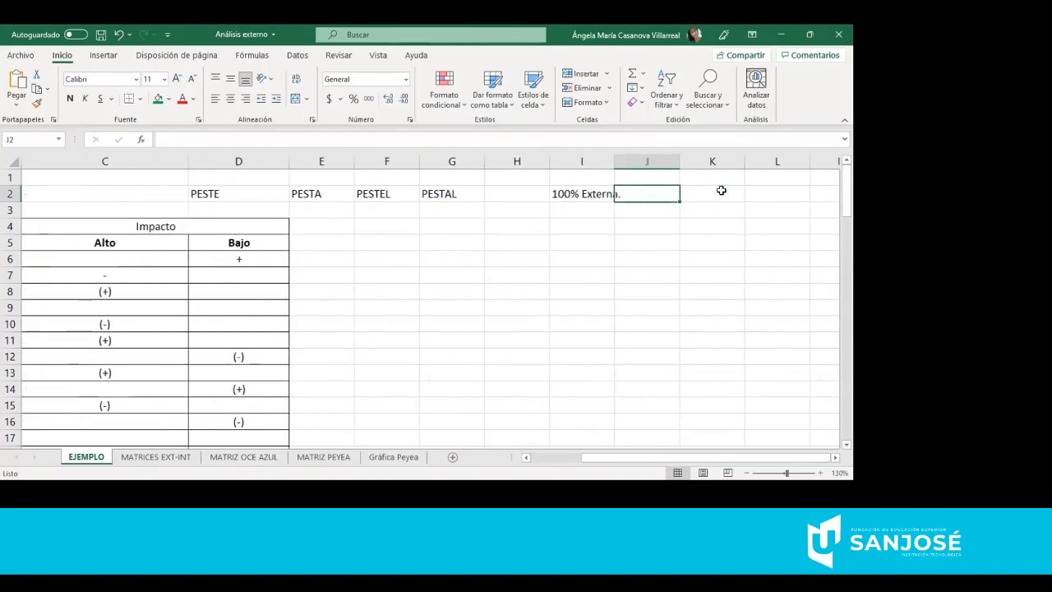
{"action": "key", "text": "Left"}
{"action": "key", "text": "Left"}
{"action": "key", "text": "Left"}
{"action": "key", "text": "Left"}
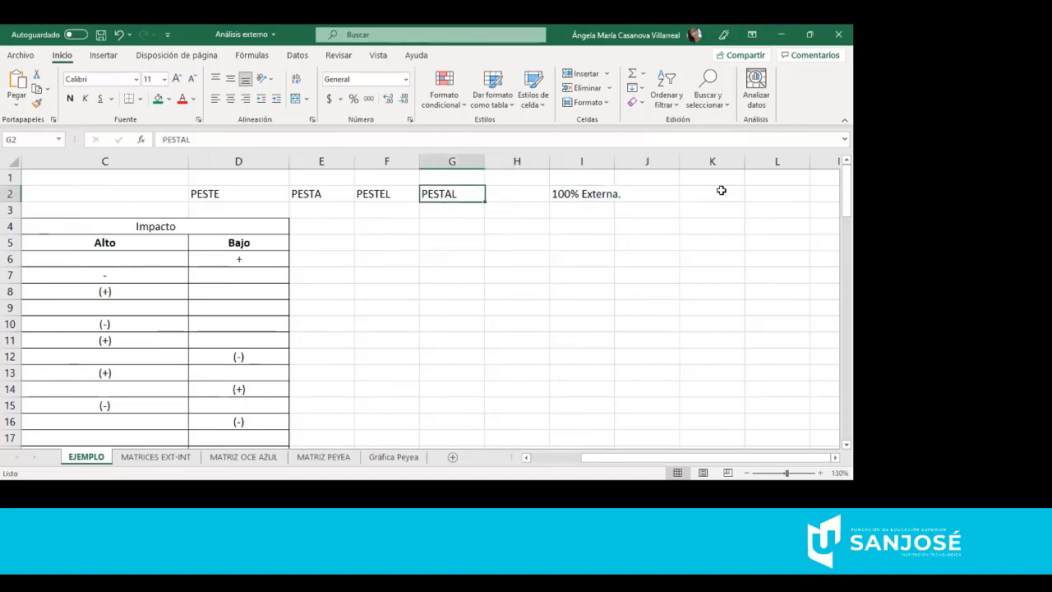
- Look over the category letters in column A and the Taller automotriz heading in cell B2
{"action": "key", "text": "Home"}
{"action": "key", "text": "Down"}
{"action": "key", "text": "Down"}
{"action": "key", "text": "Down"}
{"action": "key", "text": "Down"}
{"action": "key", "text": "Down"}
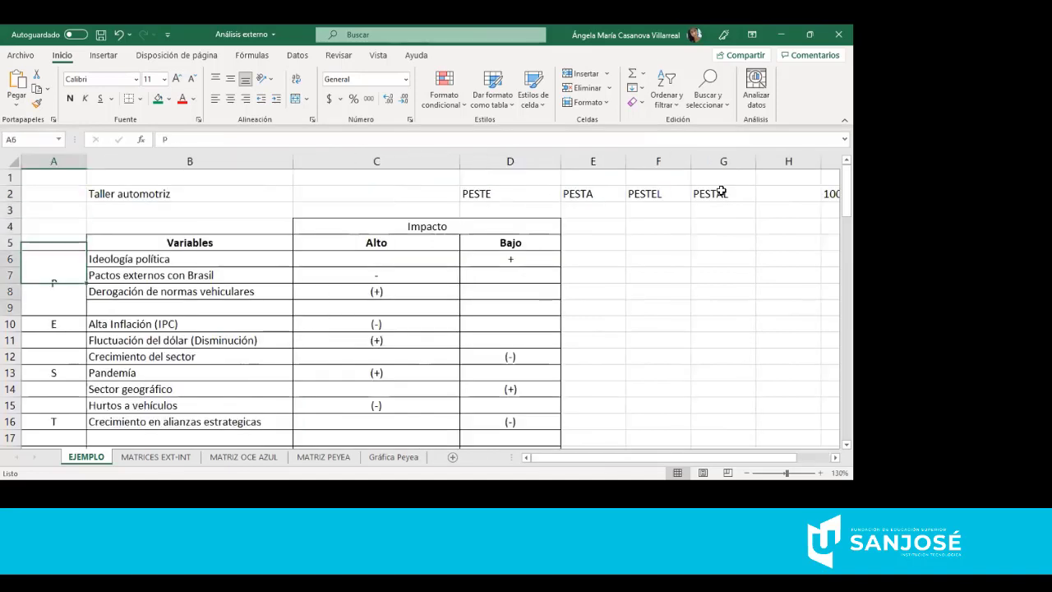
{"action": "key", "text": "Down"}
{"action": "key", "text": "Down"}
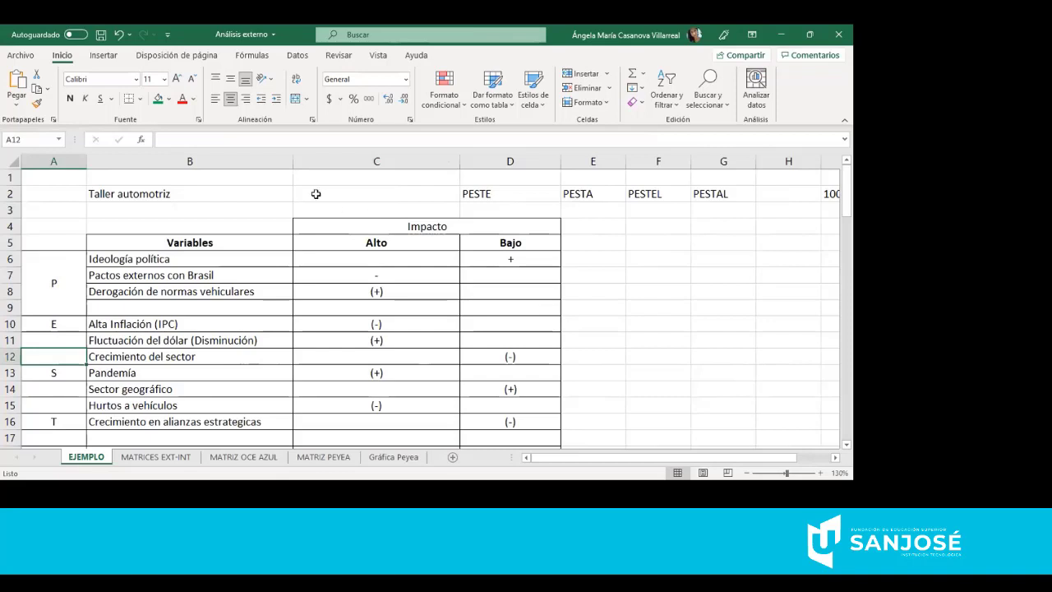
{"action": "left_click", "coordinate": [206, 189]}
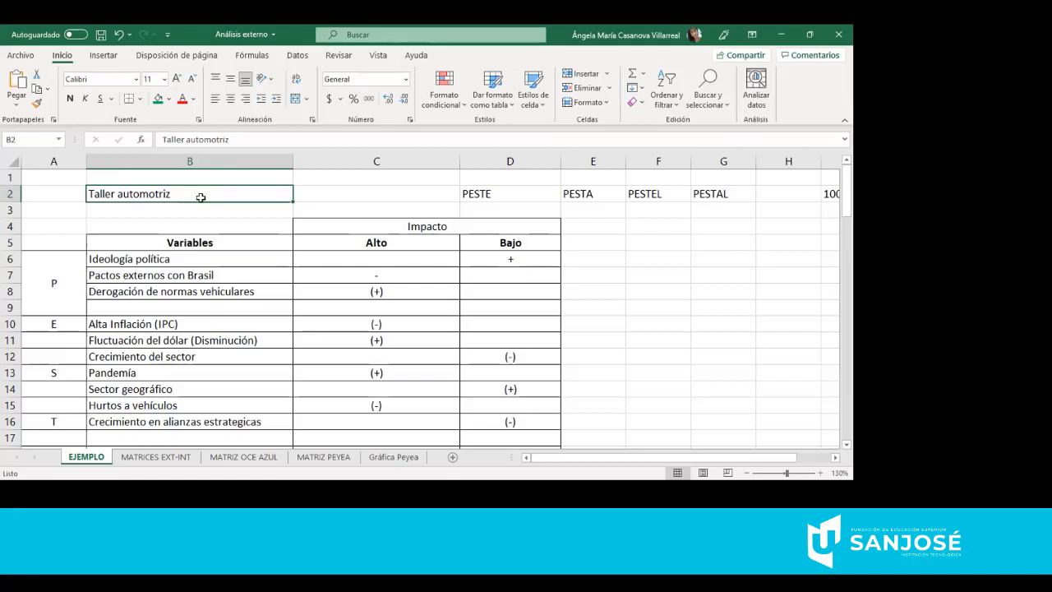
- Examine the political variables in rows 6 to 8 and their signs under the Alto and Bajo impact columns
{"action": "left_click", "coordinate": [172, 258]}
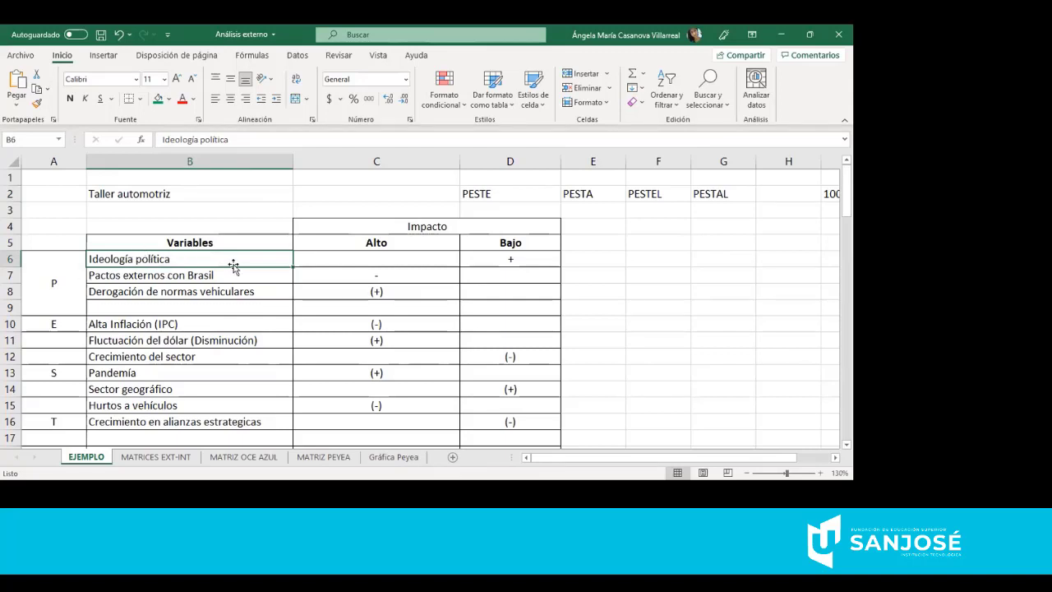
{"action": "left_click", "coordinate": [198, 275]}
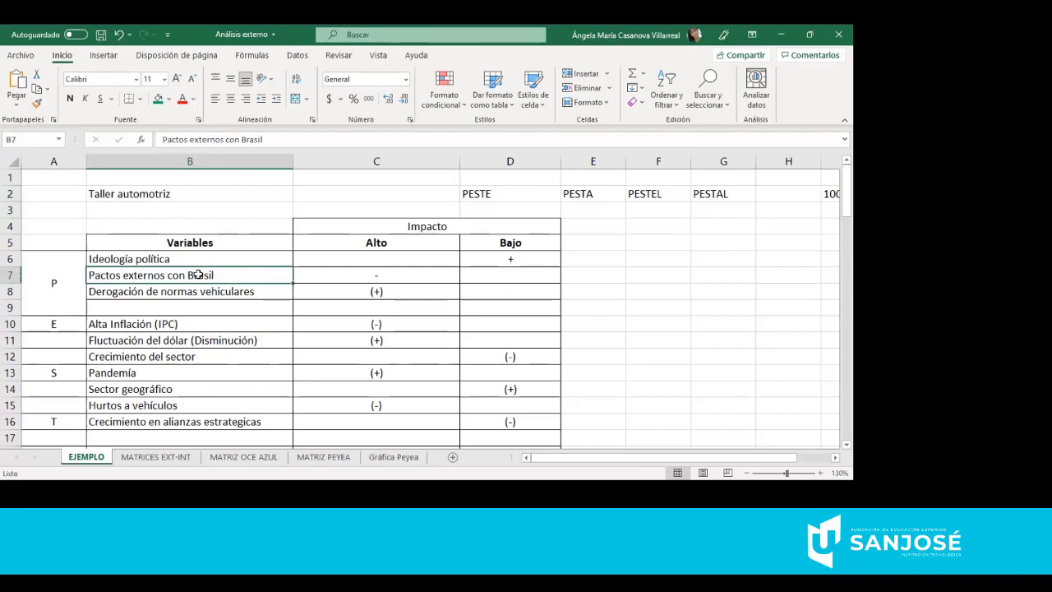
{"action": "left_click", "coordinate": [147, 290]}
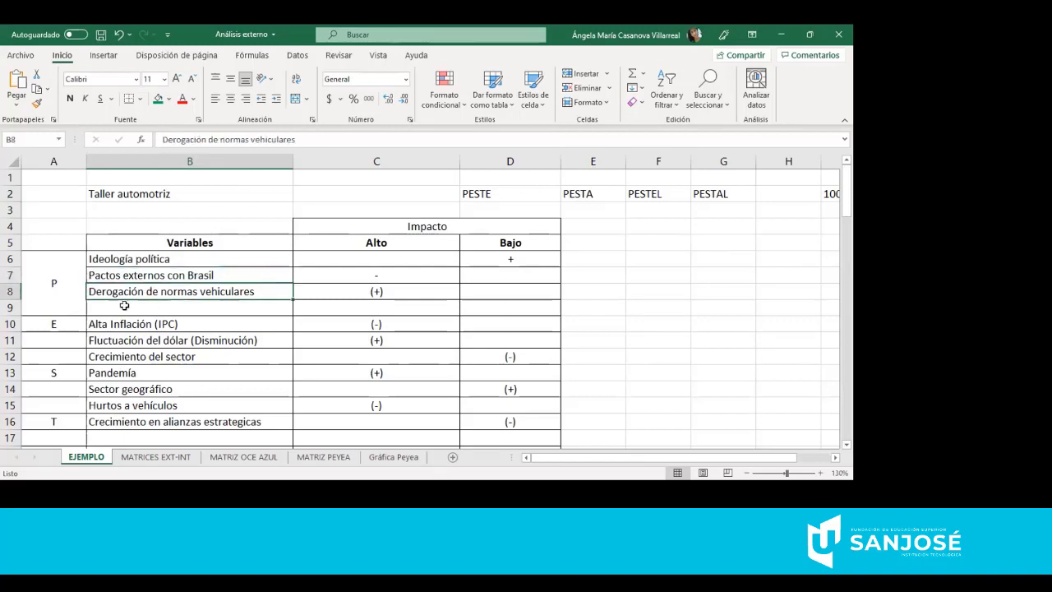
{"action": "left_click", "coordinate": [196, 274]}
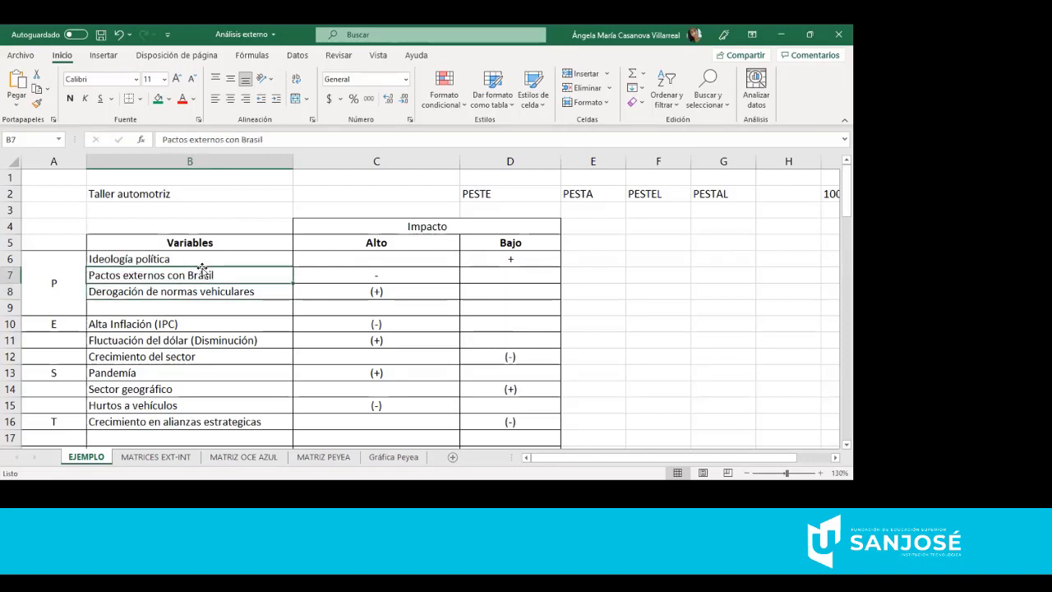
{"action": "left_click", "coordinate": [513, 256]}
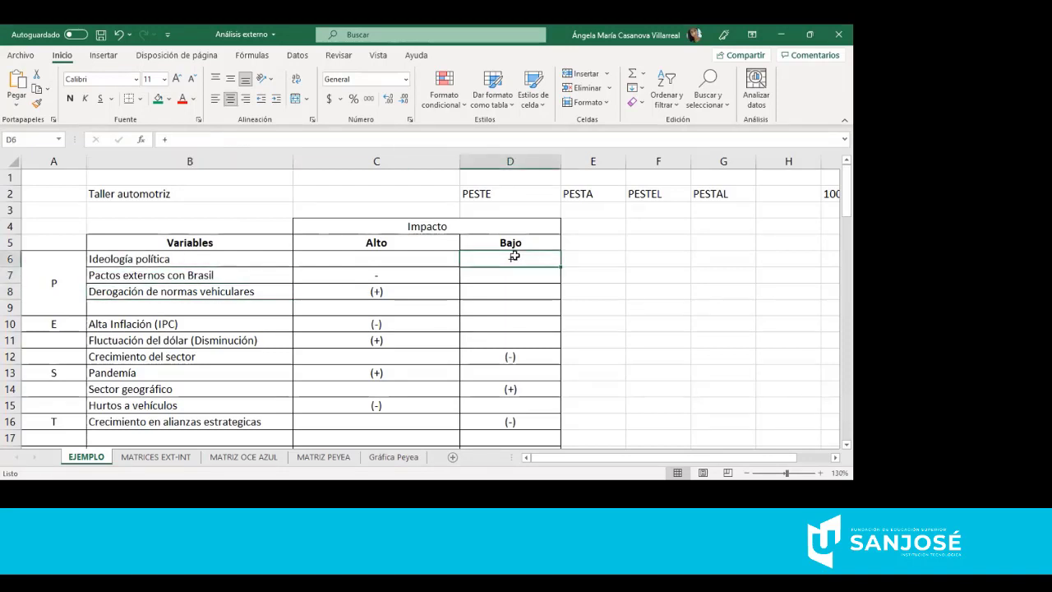
{"action": "left_click", "coordinate": [242, 278]}
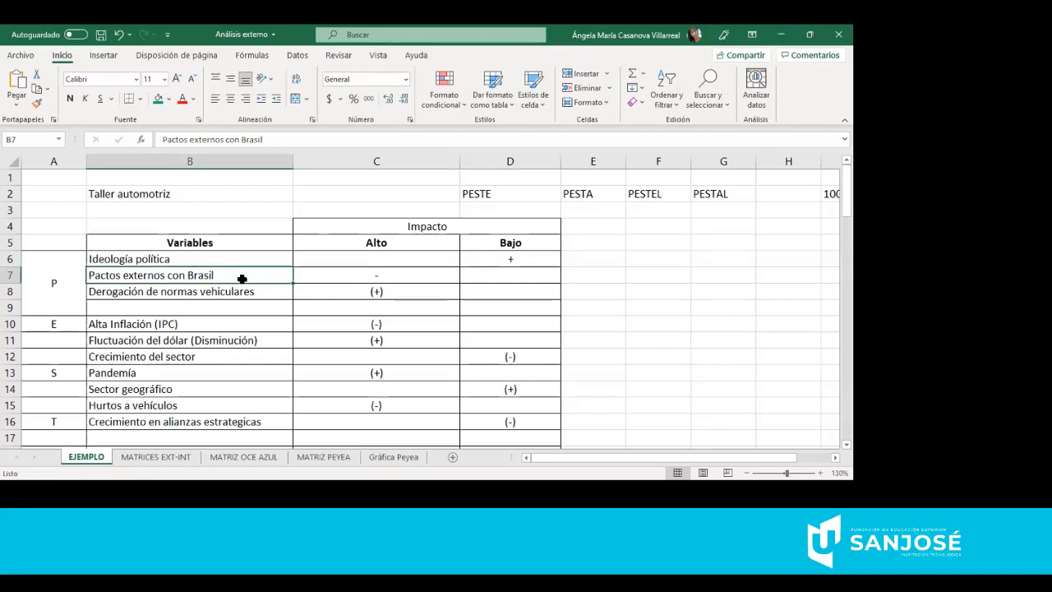
{"action": "left_click", "coordinate": [341, 273]}
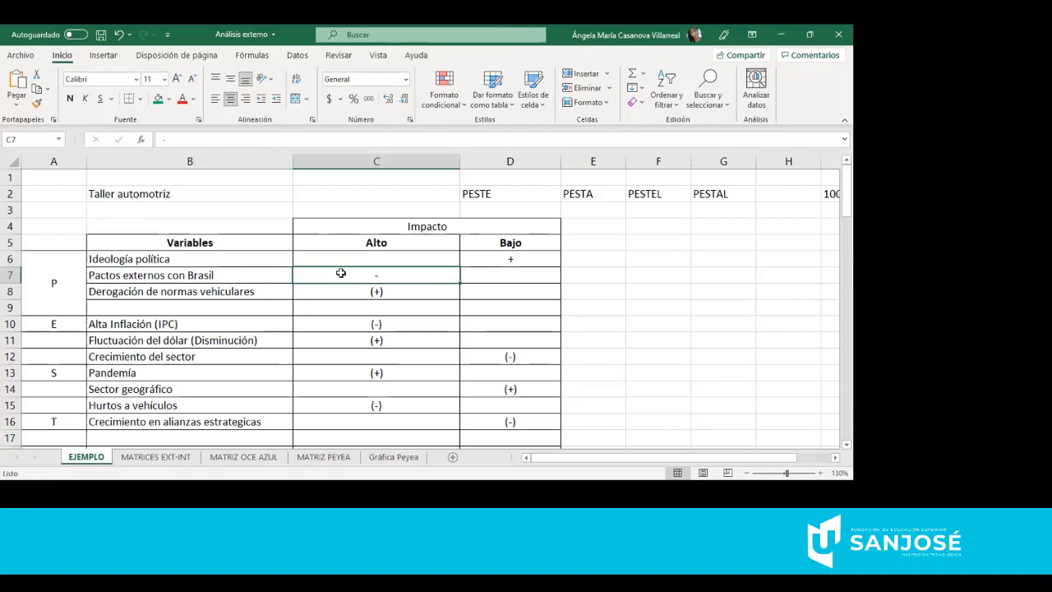
{"action": "left_click", "coordinate": [176, 275]}
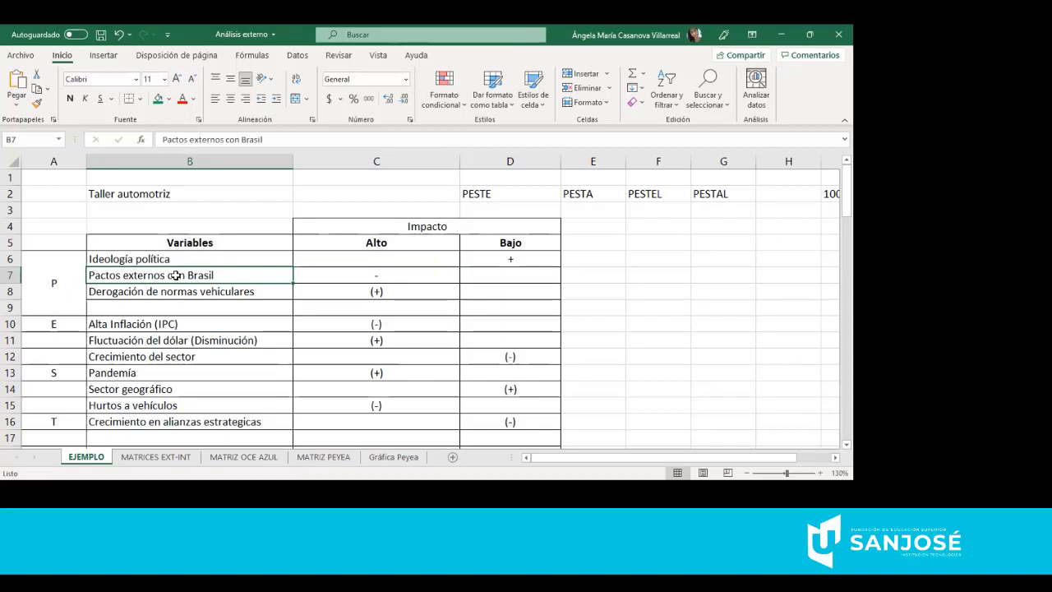
- Go down the Variables column from the political factors to the legal factor in row 22
{"action": "key", "text": "Down"}
{"action": "key", "text": "Down"}
{"action": "key", "text": "Down"}
{"action": "key", "text": "Down"}
{"action": "key", "text": "Down"}
{"action": "key", "text": "Down"}
{"action": "key", "text": "Down"}
{"action": "key", "text": "Down"}
{"action": "key", "text": "Down"}
{"action": "key", "text": "Down"}
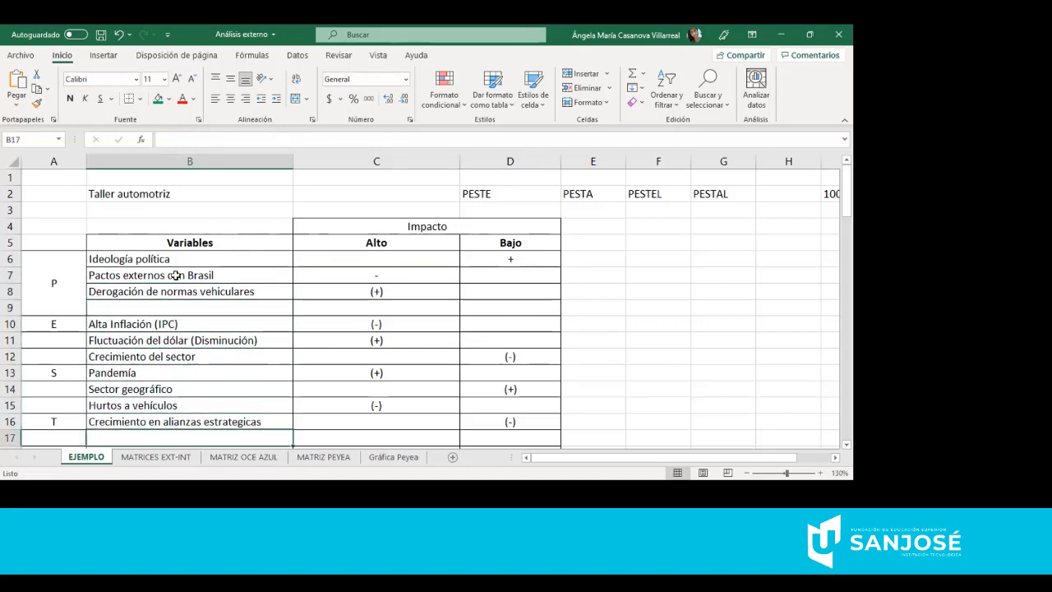
{"action": "key", "text": "Down"}
{"action": "key", "text": "Down"}
{"action": "key", "text": "Down"}
{"action": "key", "text": "Down"}
{"action": "key", "text": "Down"}
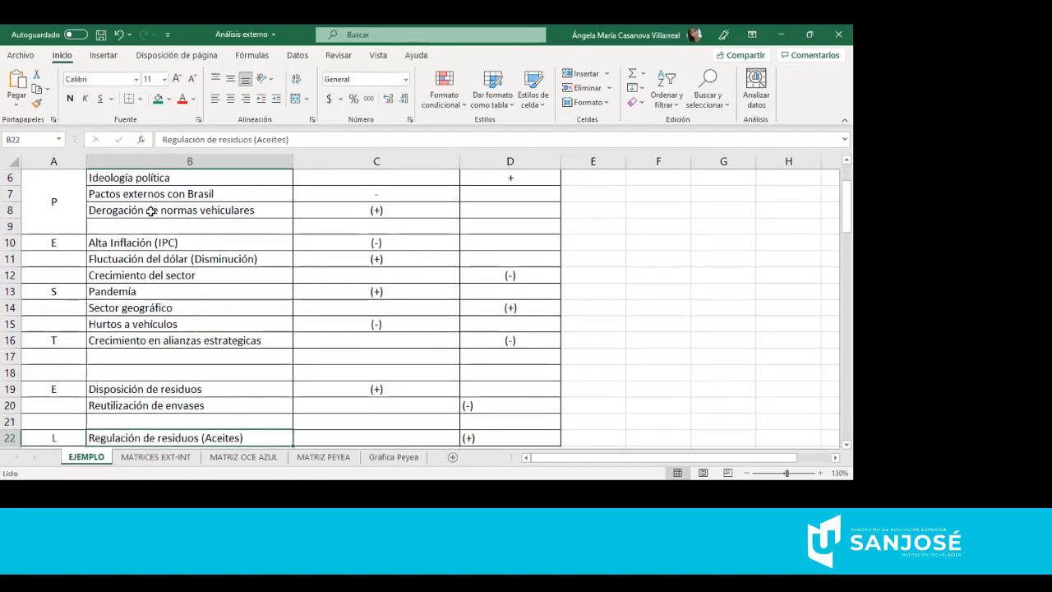
- Review the economic variables Alta Inflación (IPC) and Fluctuación del dólar with their impact signs
{"action": "left_click", "coordinate": [144, 240]}
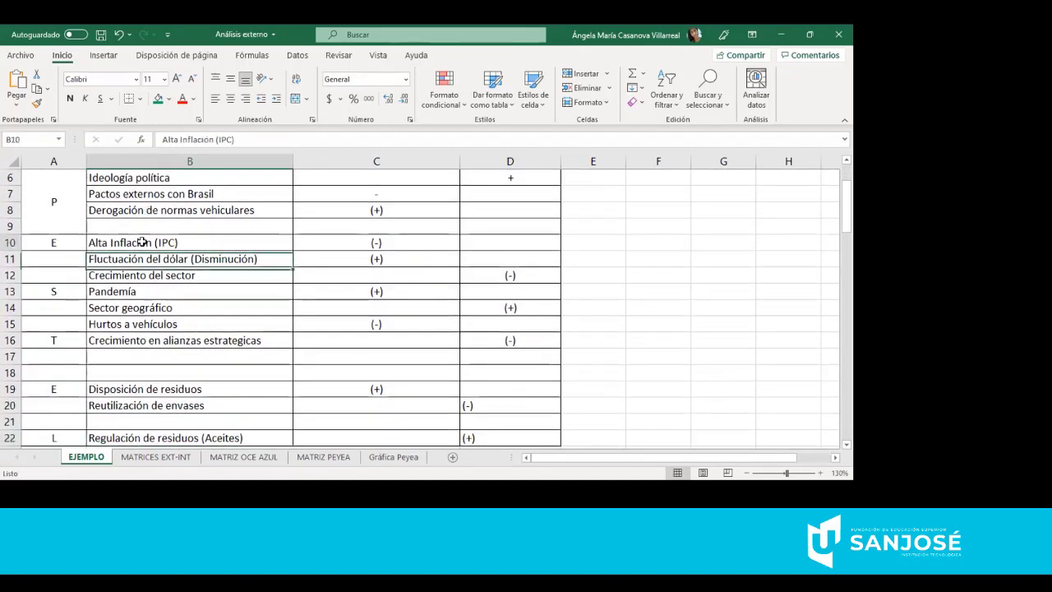
{"action": "left_click", "coordinate": [408, 237]}
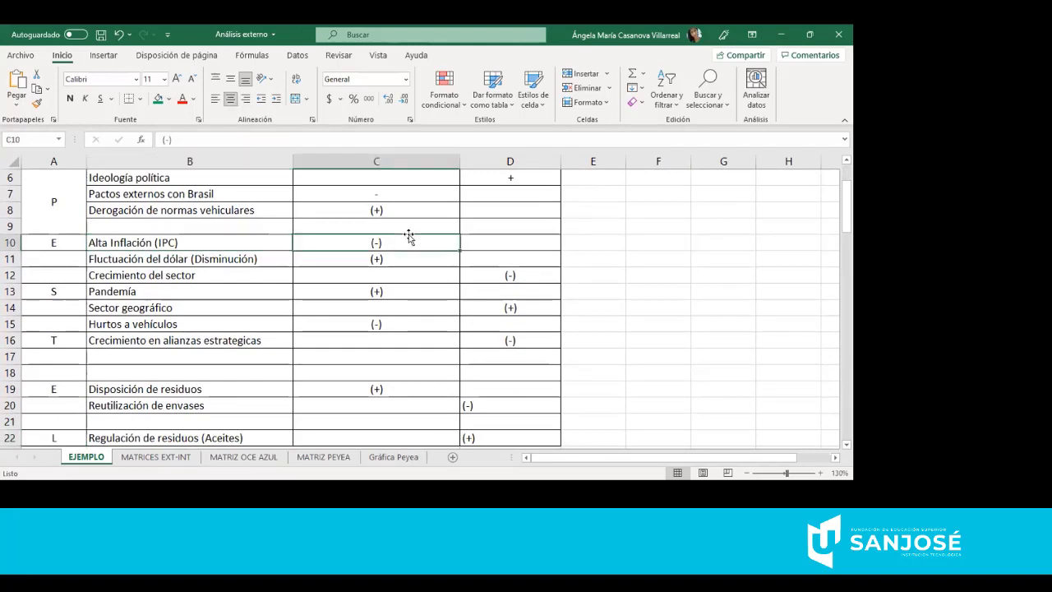
{"action": "left_click", "coordinate": [183, 258]}
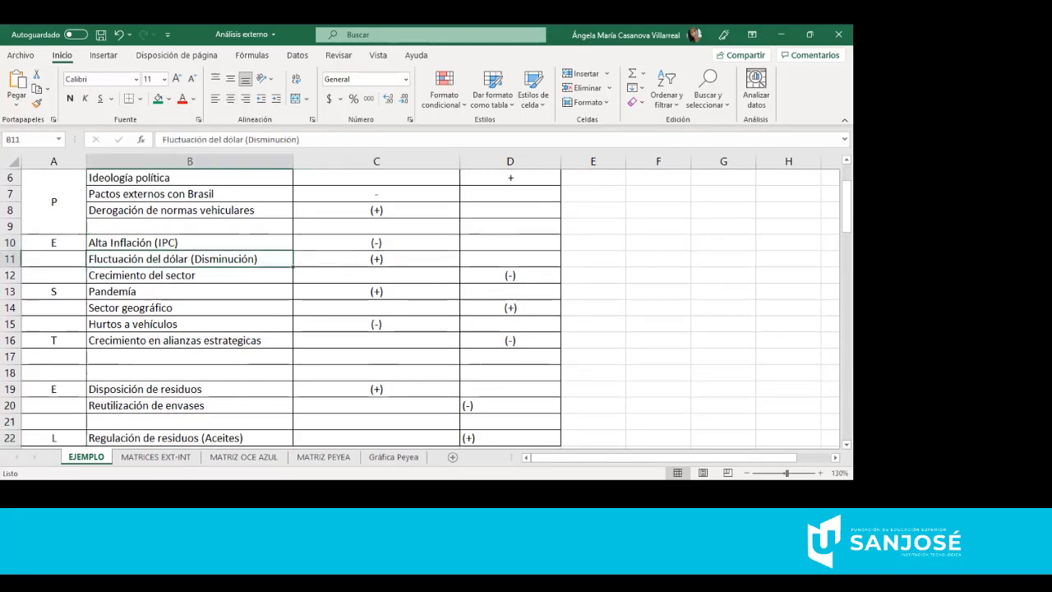
{"action": "scroll", "coordinate": [427, 304], "scroll_direction": "up", "scroll_amount": 2}
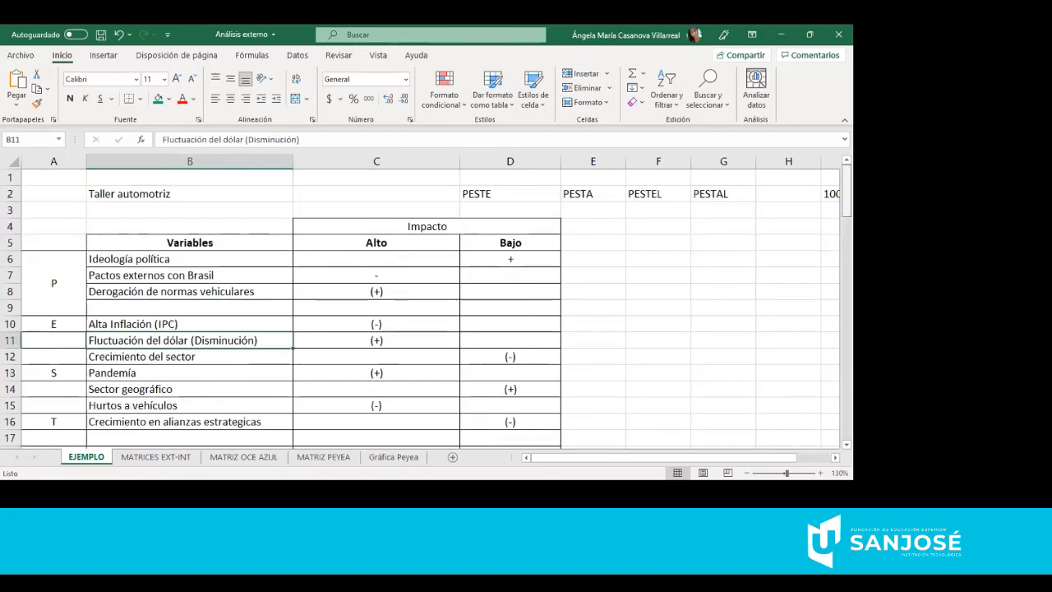
{"action": "scroll", "coordinate": [554, 206], "scroll_direction": "down", "scroll_amount": 2}
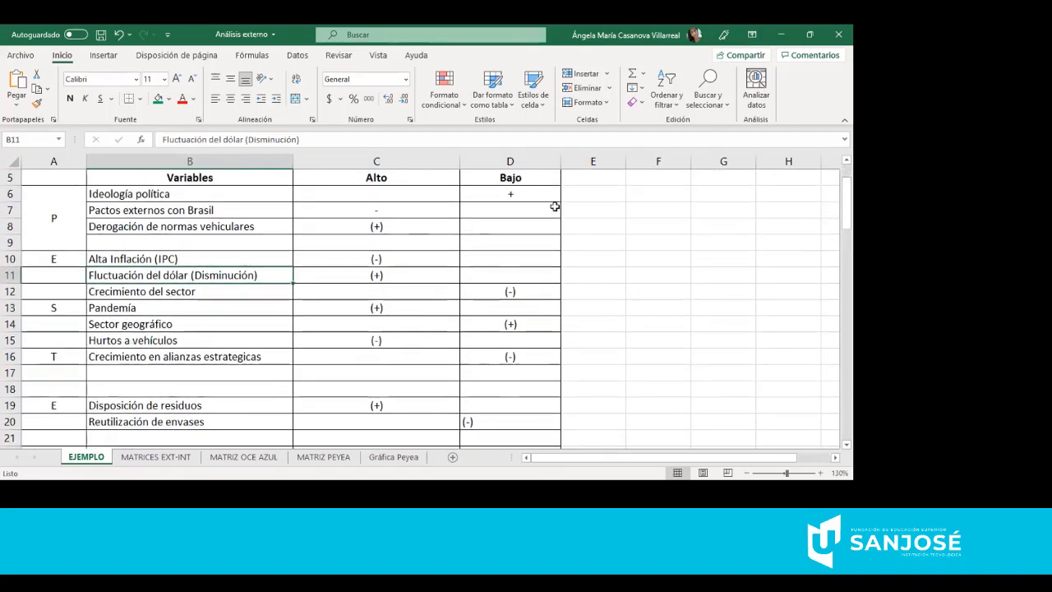
- Review the social variables in rows 13 to 15 and the technological variable in row 16
{"action": "left_click", "coordinate": [137, 306]}
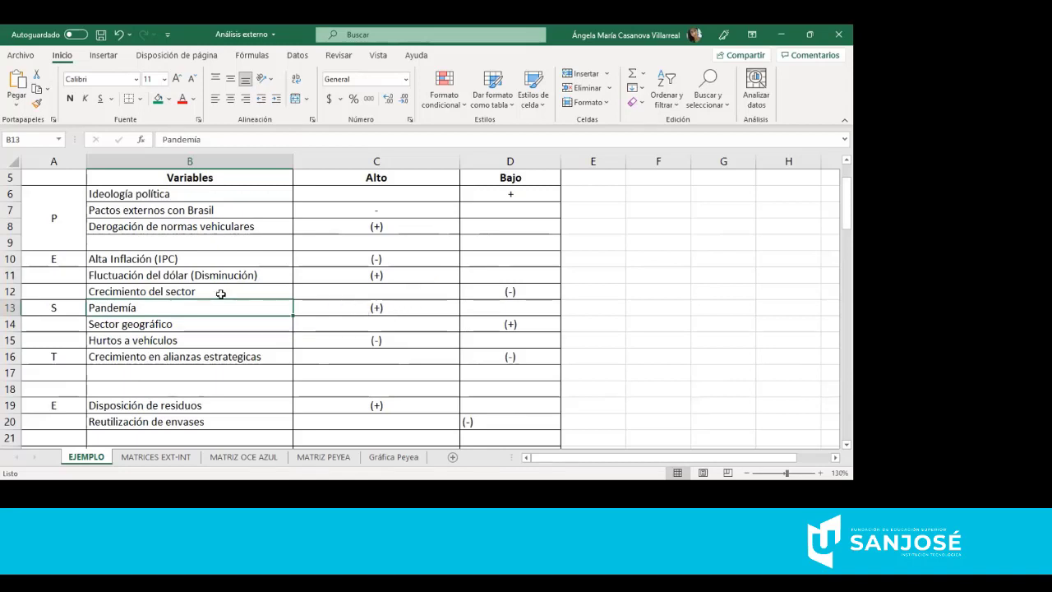
{"action": "left_click", "coordinate": [191, 323]}
{"action": "left_click", "coordinate": [185, 341]}
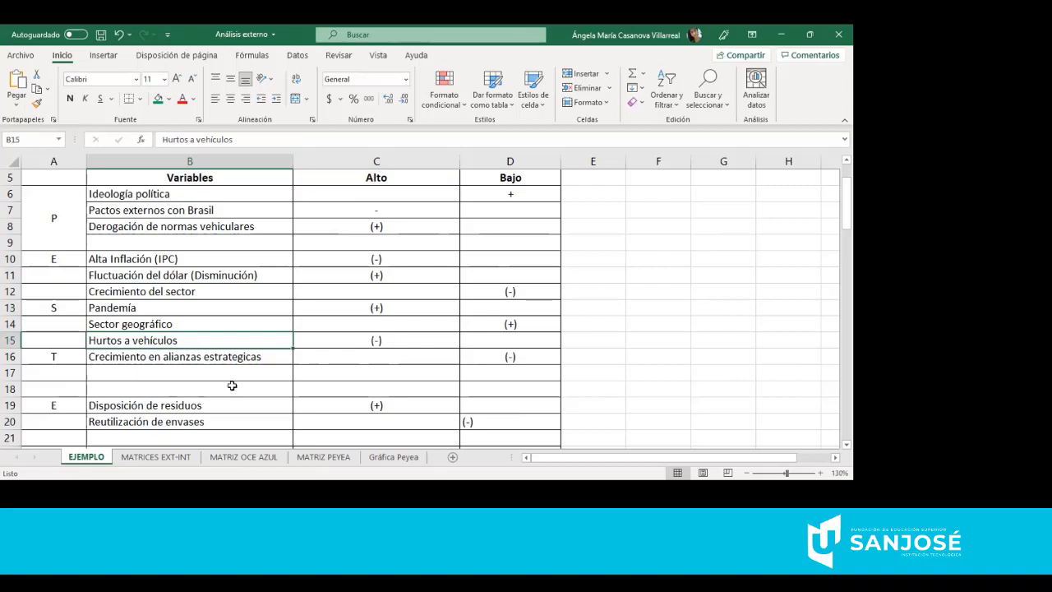
{"action": "left_click", "coordinate": [225, 358]}
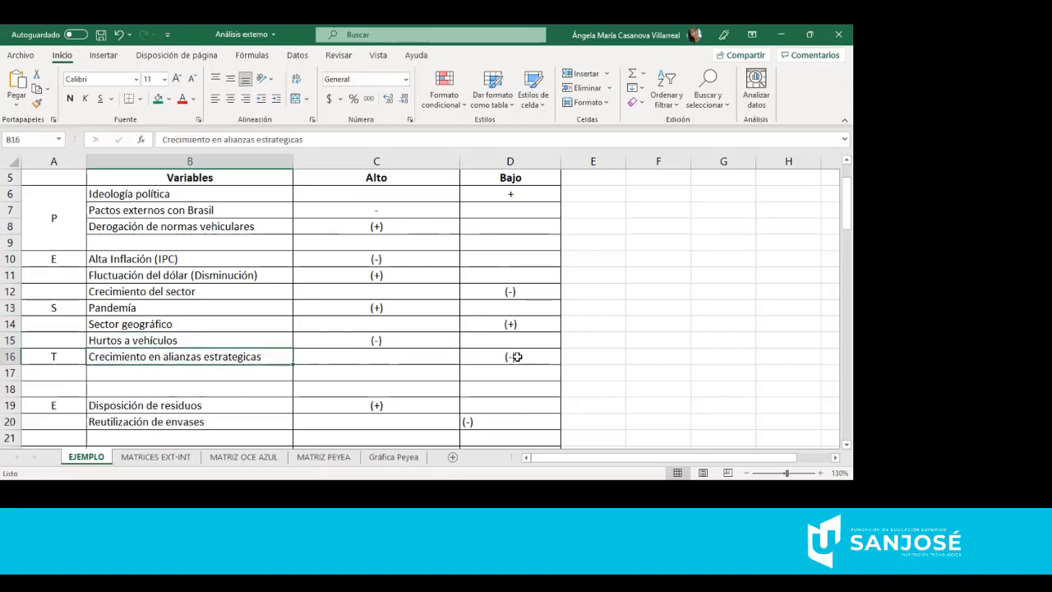
- Examine the ecological variables in rows 19 and 20 and the legal variable in row 22 with its impact rating
{"action": "key", "text": "Down"}
{"action": "key", "text": "Down"}
{"action": "key", "text": "Down"}
{"action": "key", "text": "Down"}
{"action": "key", "text": "Down"}
{"action": "key", "text": "Down"}
{"action": "key", "text": "Down"}
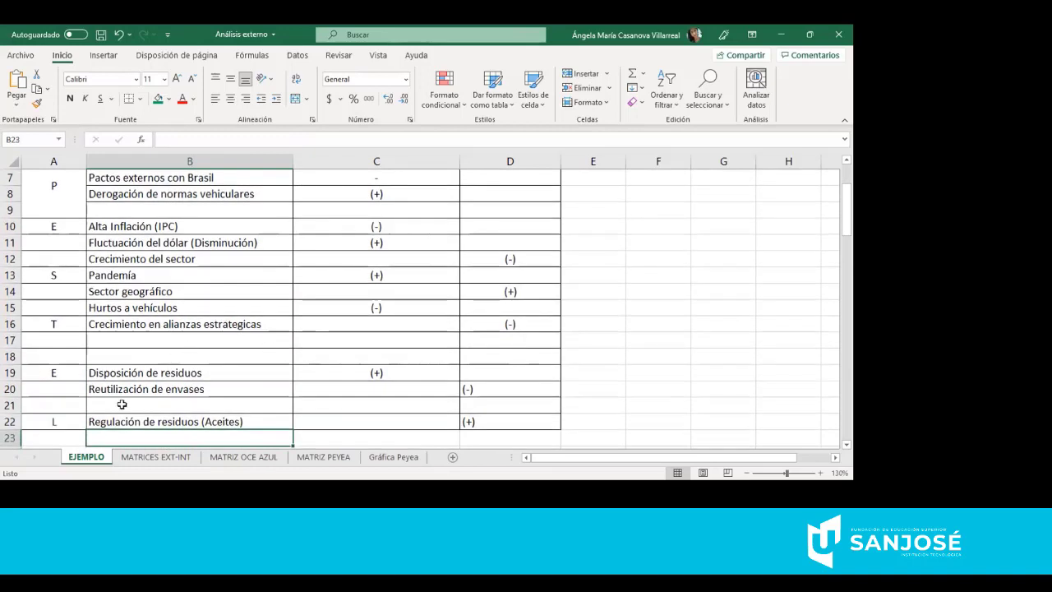
{"action": "left_click", "coordinate": [69, 368]}
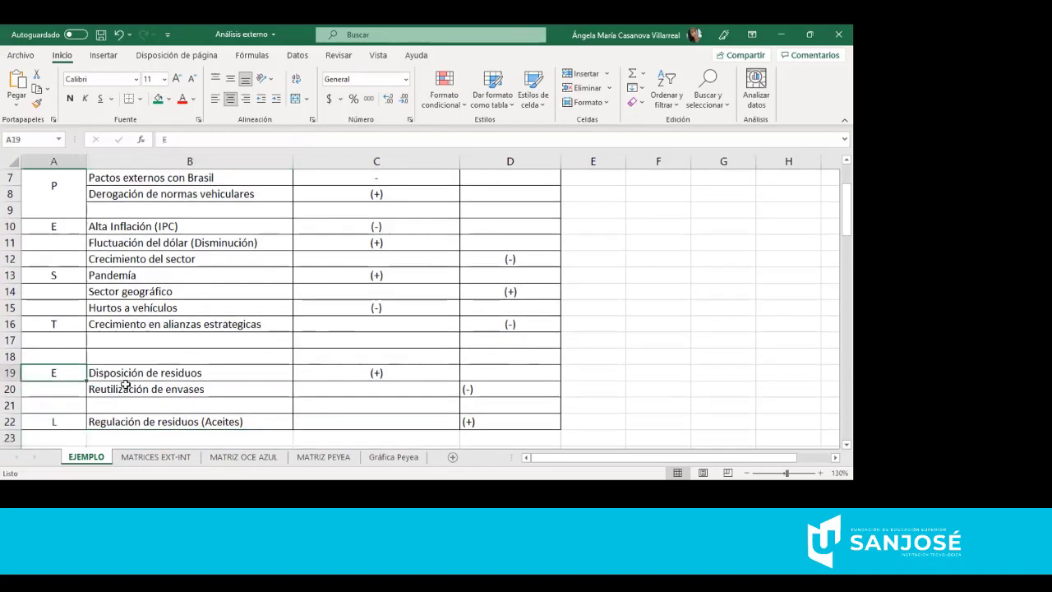
{"action": "left_click", "coordinate": [122, 381]}
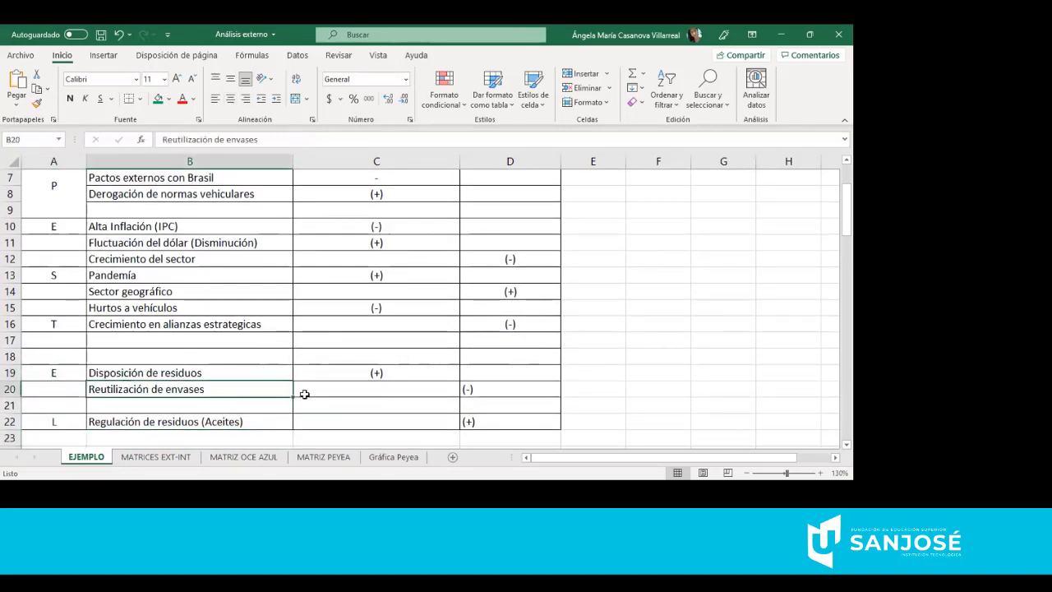
{"action": "left_click", "coordinate": [203, 422]}
{"action": "key", "text": "Down"}
{"action": "key", "text": "Down"}
{"action": "key", "text": "Down"}
{"action": "key", "text": "Up"}
{"action": "key", "text": "Up"}
{"action": "key", "text": "Up"}
{"action": "key", "text": "Right"}
{"action": "key", "text": "Right"}
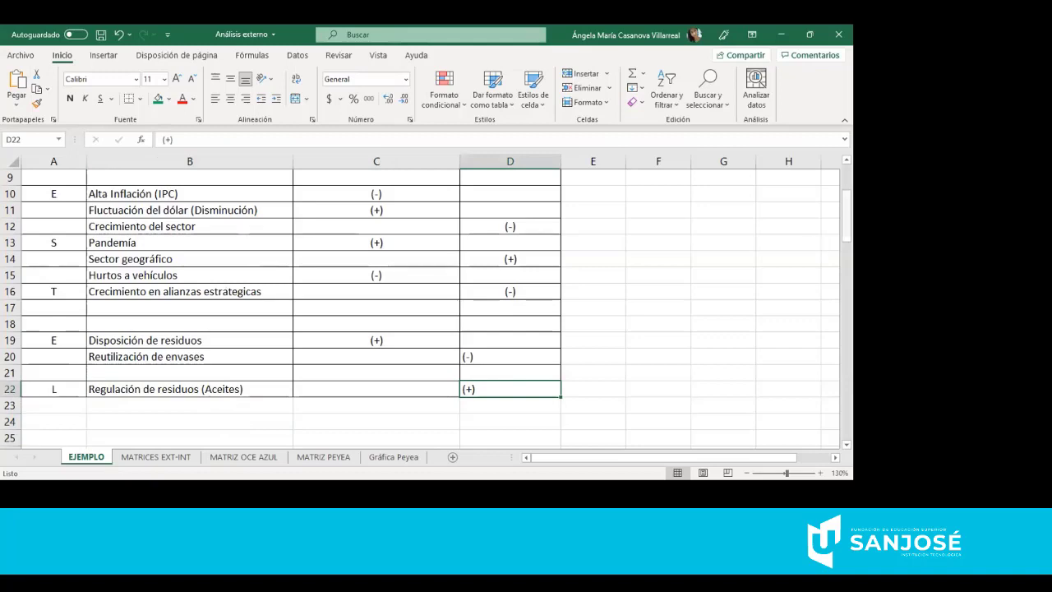
- Move from the external variables table to the DOFA matrix and look over its Debilidades and Fortalezas lists
{"action": "scroll", "coordinate": [824, 239], "scroll_direction": "up", "scroll_amount": 3}
{"action": "scroll", "coordinate": [825, 226], "scroll_direction": "down", "scroll_amount": 5}
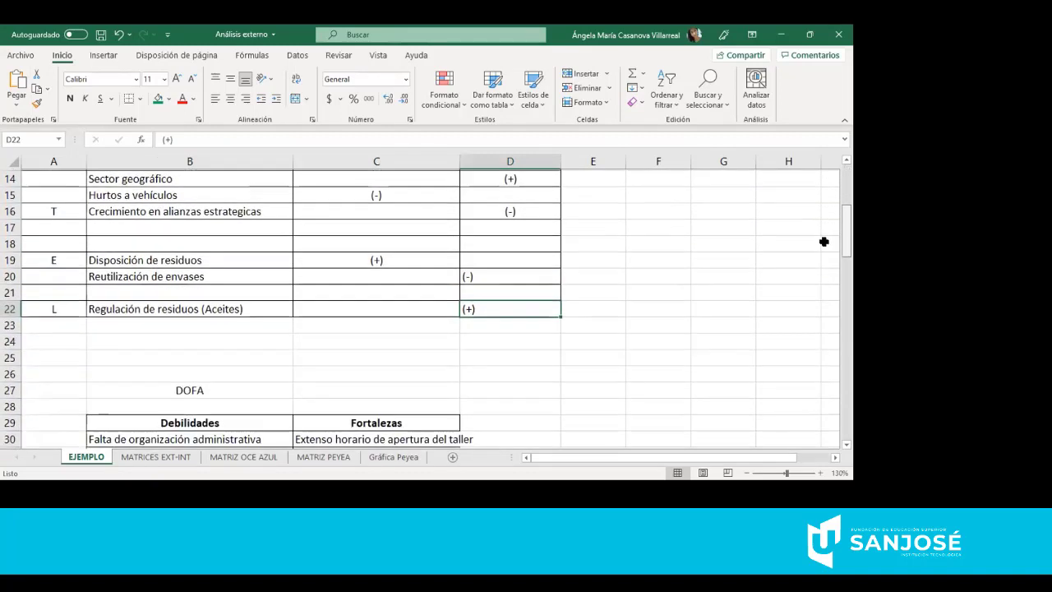
{"action": "left_click", "coordinate": [131, 253]}
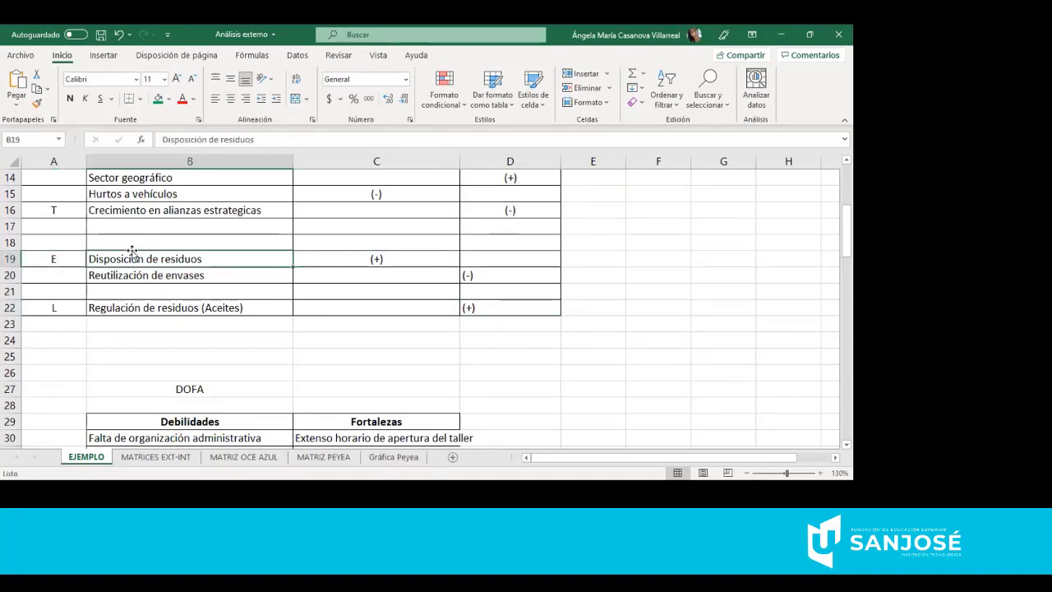
{"action": "key", "text": "Right"}
{"action": "key", "text": "Down"}
{"action": "key", "text": "Down"}
{"action": "key", "text": "Down"}
{"action": "key", "text": "Down"}
{"action": "key", "text": "Down"}
{"action": "key", "text": "Down"}
{"action": "key", "text": "Down"}
{"action": "key", "text": "Down"}
{"action": "key", "text": "Down"}
{"action": "key", "text": "Down"}
{"action": "key", "text": "Down"}
{"action": "key", "text": "Down"}
{"action": "key", "text": "Down"}
{"action": "key", "text": "Down"}
{"action": "key", "text": "Down"}
{"action": "key", "text": "Down"}
{"action": "key", "text": "Down"}
{"action": "key", "text": "Down"}
{"action": "key", "text": "Down"}
{"action": "key", "text": "Down"}
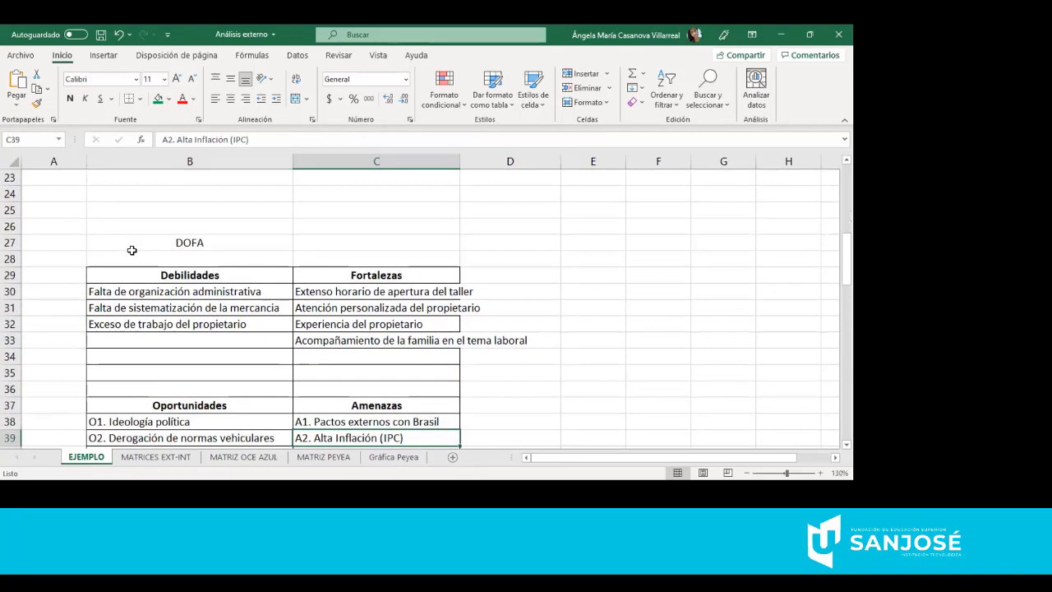
- Review the Oportunidades and Amenazas lists of the DOFA matrix, selecting opportunities O1 to O7 in B38:B44
{"action": "key", "text": "Down"}
{"action": "key", "text": "Down"}
{"action": "key", "text": "Down"}
{"action": "key", "text": "Down"}
{"action": "key", "text": "Down"}
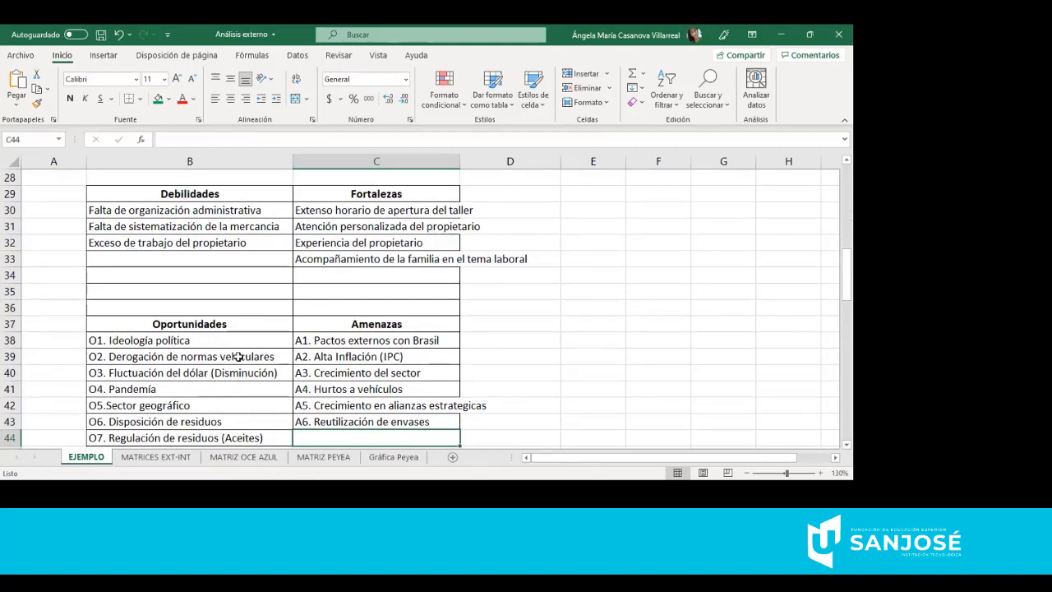
{"action": "left_click_drag", "start_coordinate": [227, 341], "coordinate": [213, 438]}
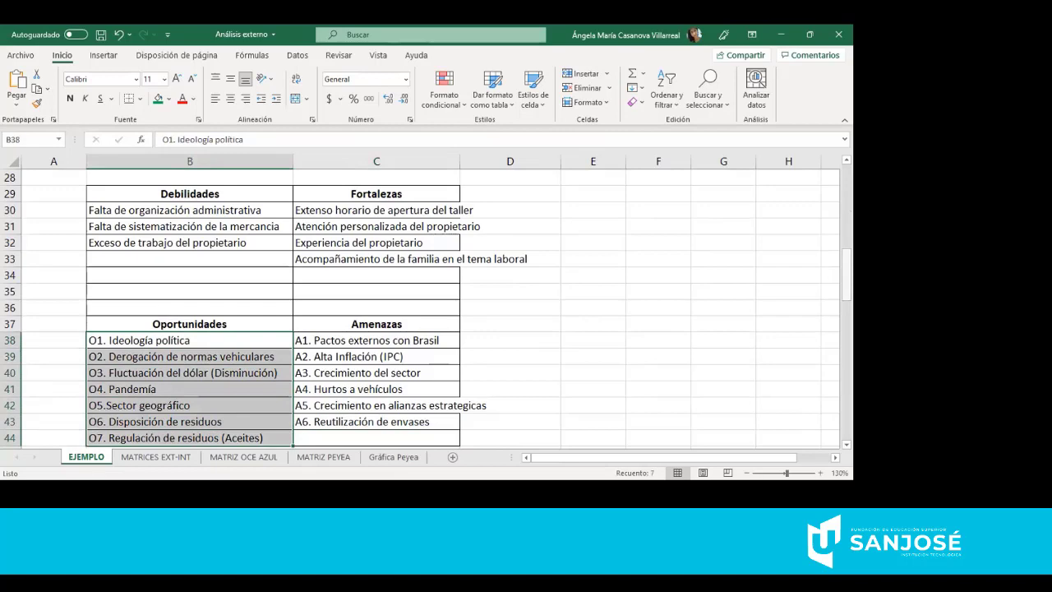
- Compare the external variables table with the DOFA matrix, highlighting the Oportunidades entries from B38 downward
{"action": "scroll", "coordinate": [428, 304], "scroll_direction": "up", "scroll_amount": 8}
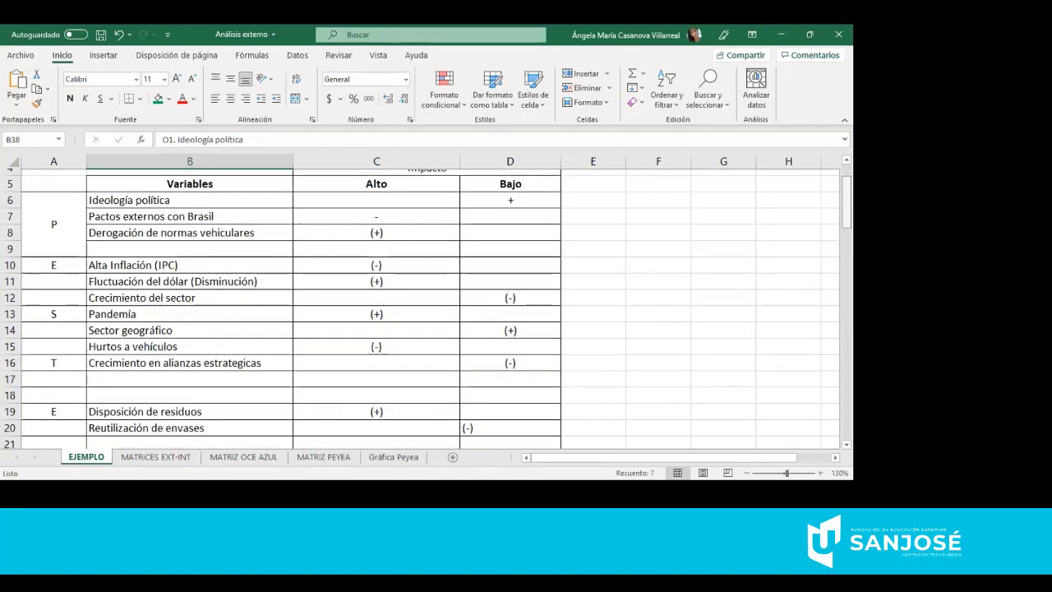
{"action": "scroll", "coordinate": [427, 304], "scroll_direction": "down", "scroll_amount": 7}
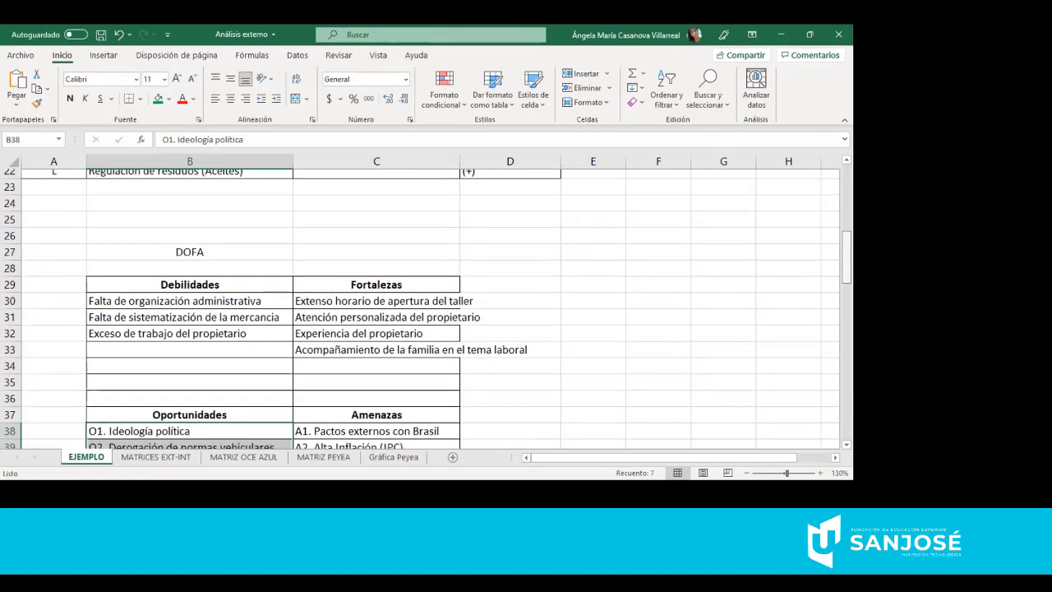
{"action": "scroll", "coordinate": [427, 304], "scroll_direction": "down", "scroll_amount": 1}
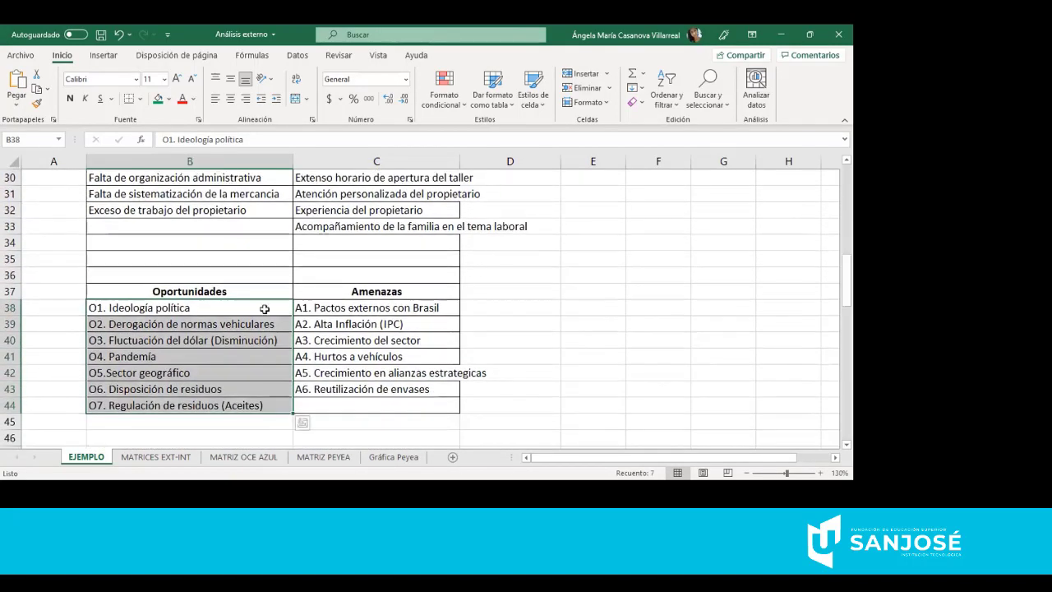
{"action": "left_click", "coordinate": [217, 305]}
{"action": "key", "text": "shift+Down"}
{"action": "key", "text": "shift+Down"}
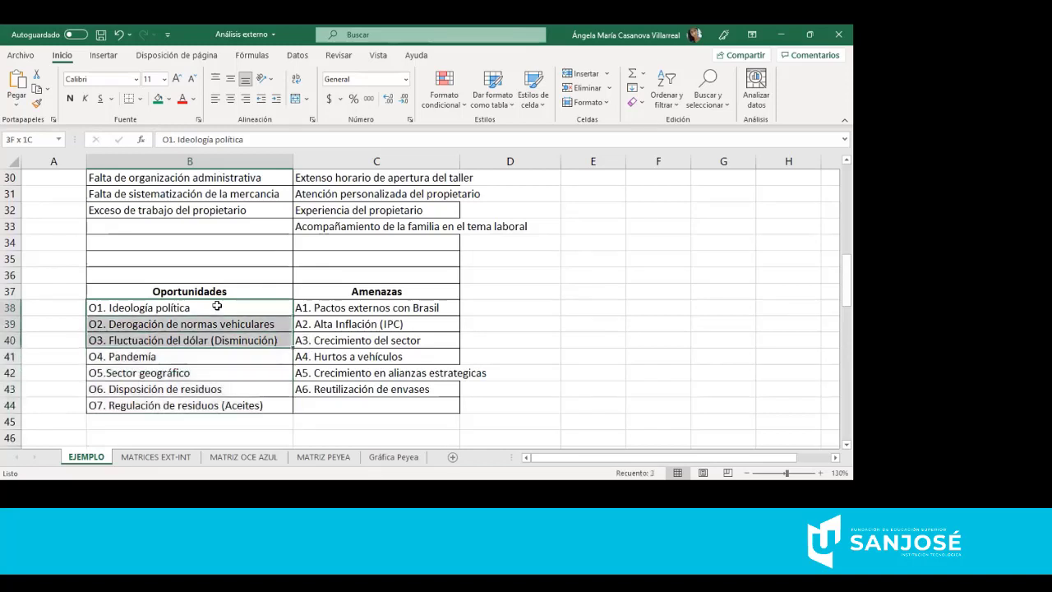
{"action": "key", "text": "shift+Down"}
{"action": "key", "text": "shift+Down"}
- Highlight the threats A1 to A6 in C38:C43 of the Amenazas list
{"action": "left_click", "coordinate": [307, 306]}
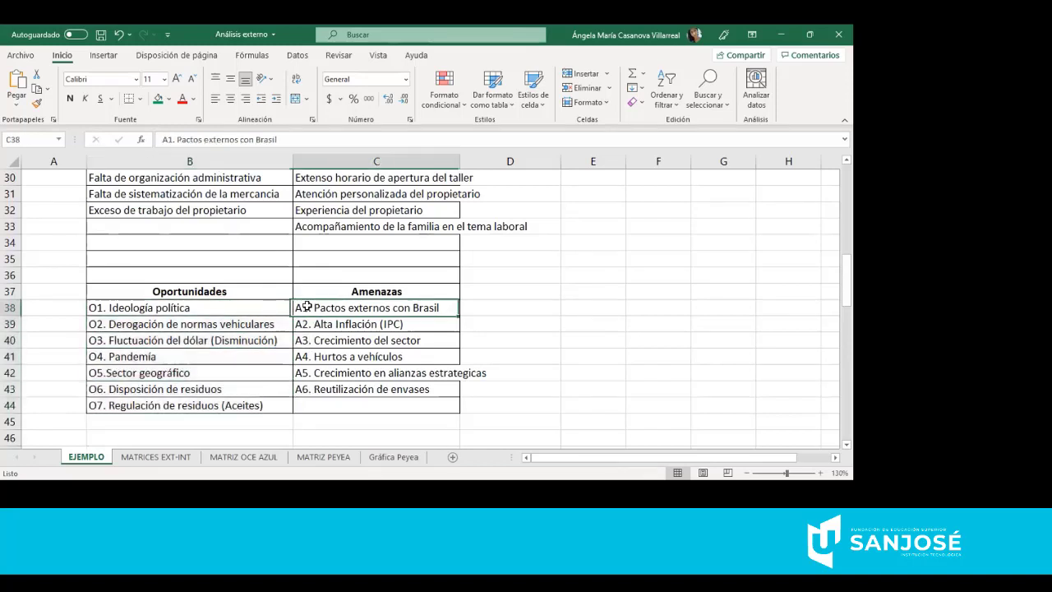
{"action": "key", "text": "shift+Down"}
{"action": "key", "text": "shift+Down"}
{"action": "key", "text": "shift+Down"}
{"action": "key", "text": "shift+Down"}
{"action": "key", "text": "shift+Down"}
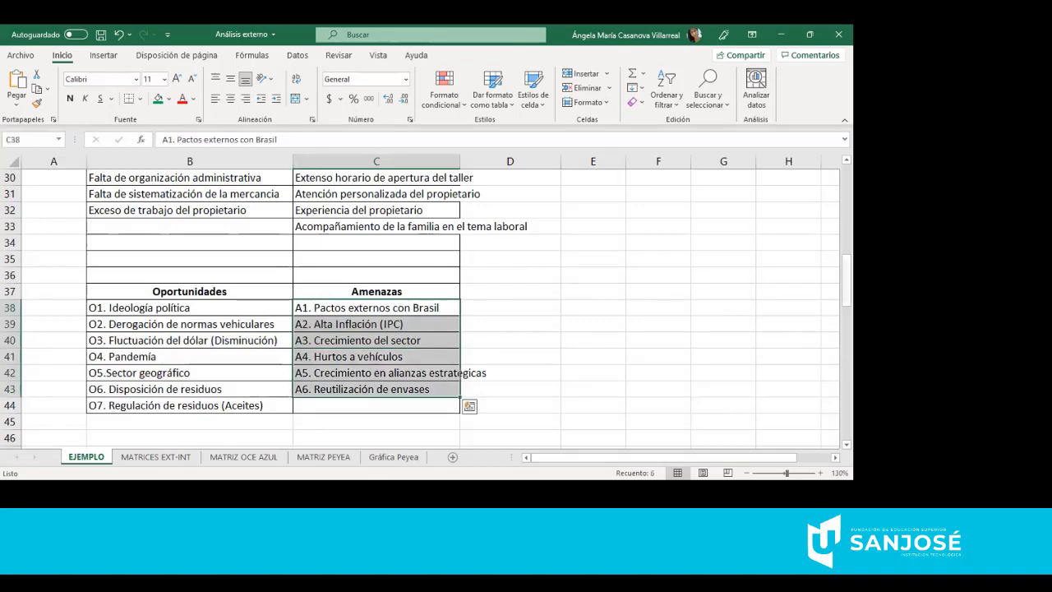
- Review the Debilidades and Fortalezas lists of the DOFA matrix, starting from B30 and C30
{"action": "scroll", "coordinate": [348, 275], "scroll_direction": "up", "scroll_amount": 3}
{"action": "left_click", "coordinate": [232, 306]}
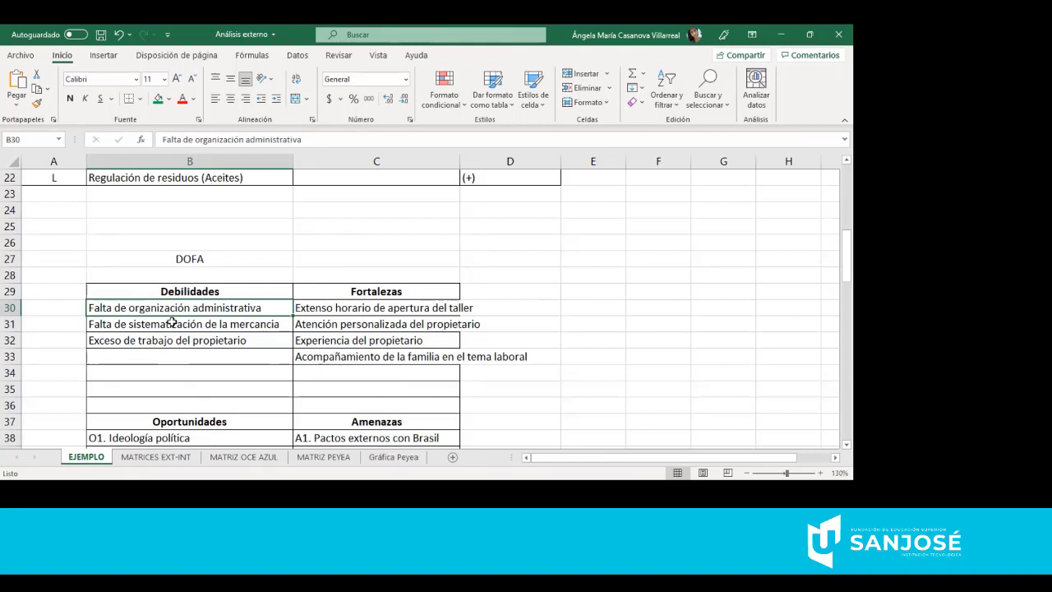
{"action": "left_click", "coordinate": [362, 302]}
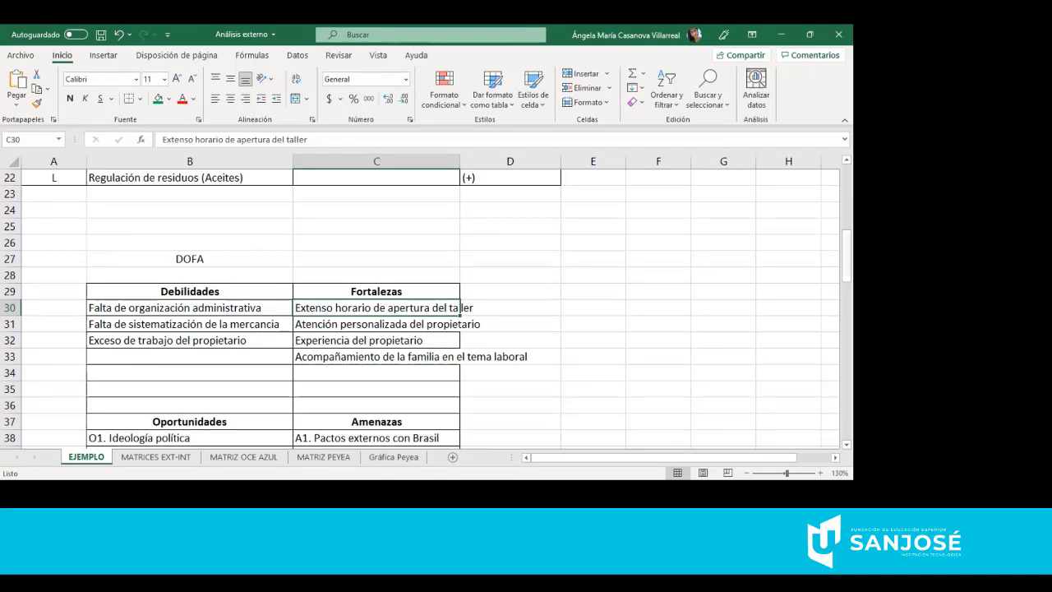
{"action": "scroll", "coordinate": [420, 304], "scroll_direction": "down", "scroll_amount": 4}
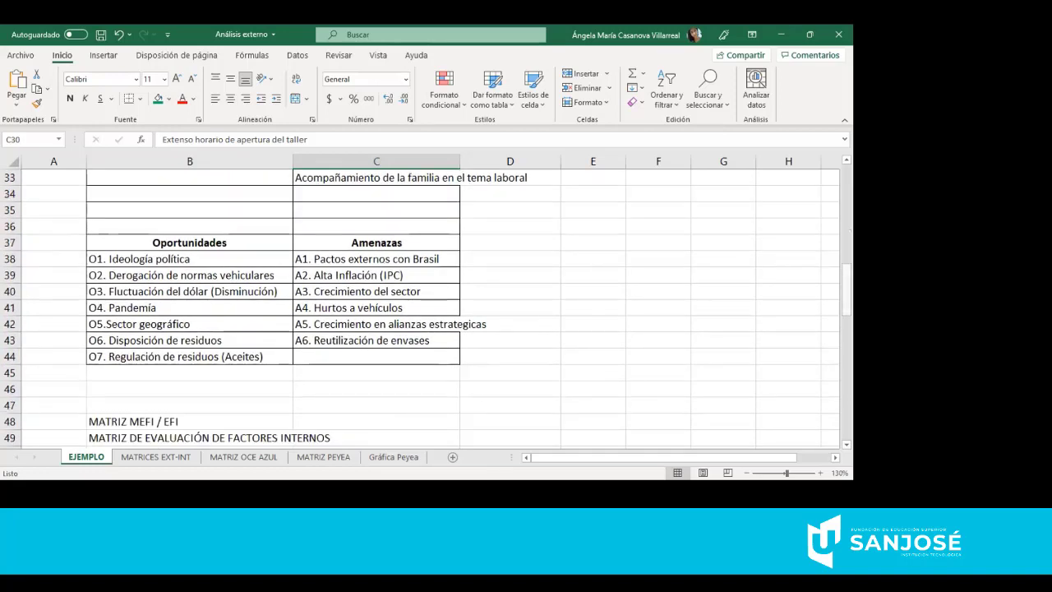
{"action": "scroll", "coordinate": [420, 304], "scroll_direction": "up", "scroll_amount": 2}
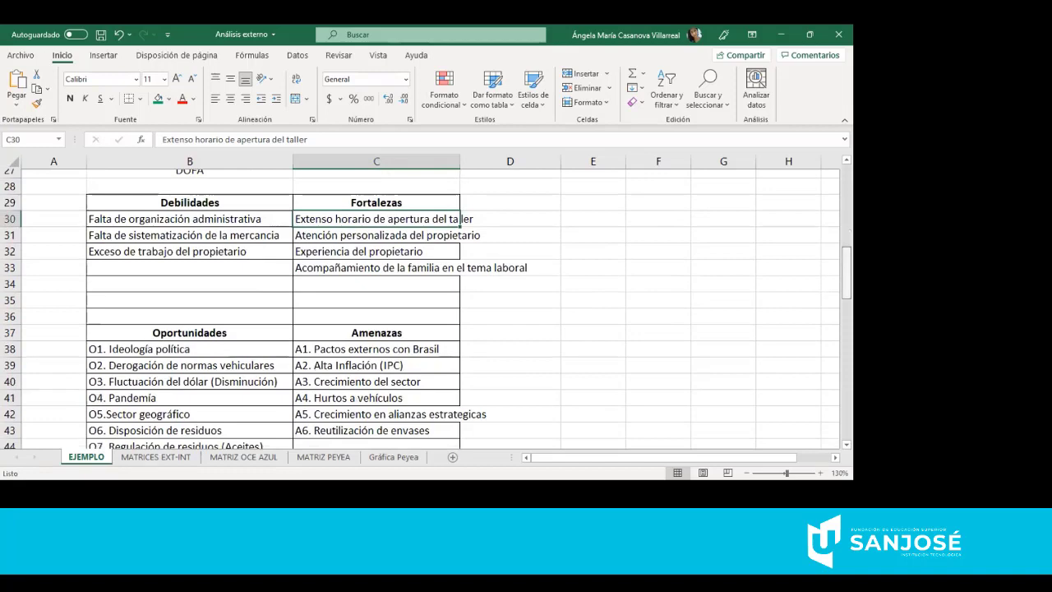
- Go to the MEFI / EFI matrix and highlight its strengths in B53:B56 and its weaknesses in B61:B63
{"action": "scroll", "coordinate": [420, 304], "scroll_direction": "down", "scroll_amount": 5}
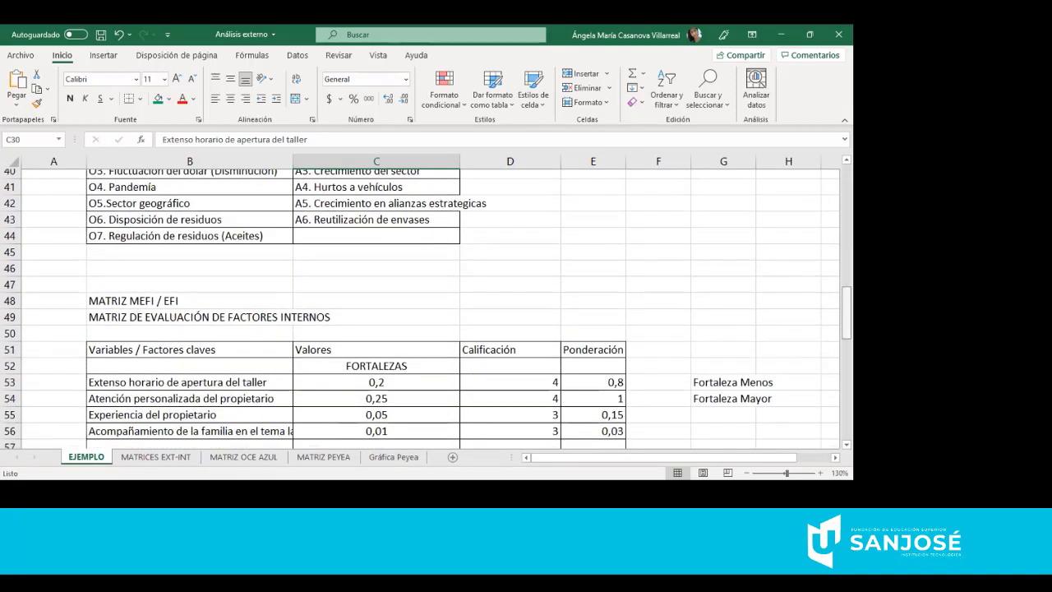
{"action": "scroll", "coordinate": [420, 304], "scroll_direction": "down", "scroll_amount": 3}
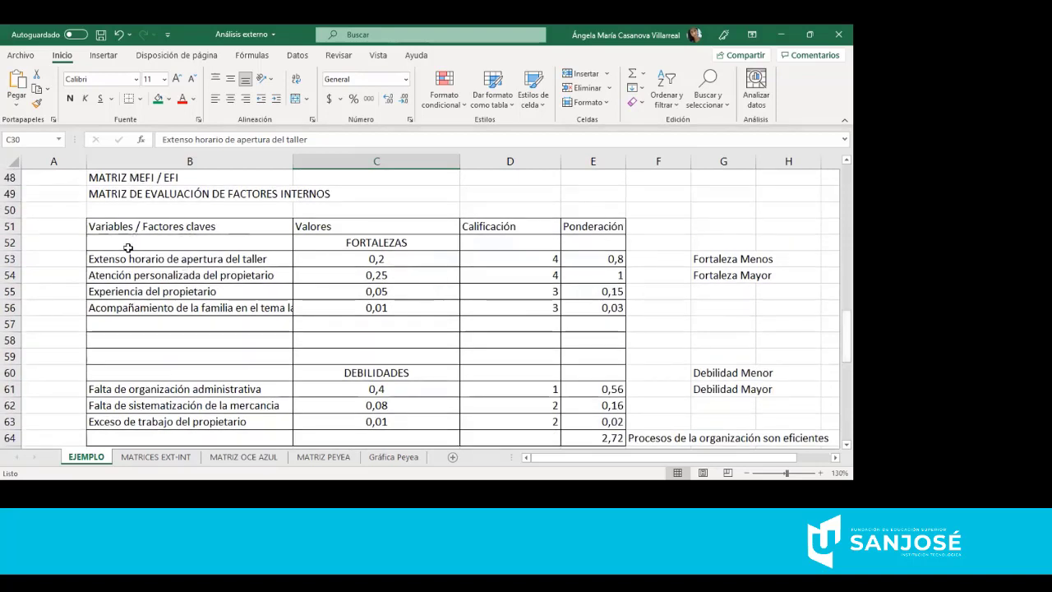
{"action": "left_click_drag", "start_coordinate": [146, 257], "coordinate": [136, 307]}
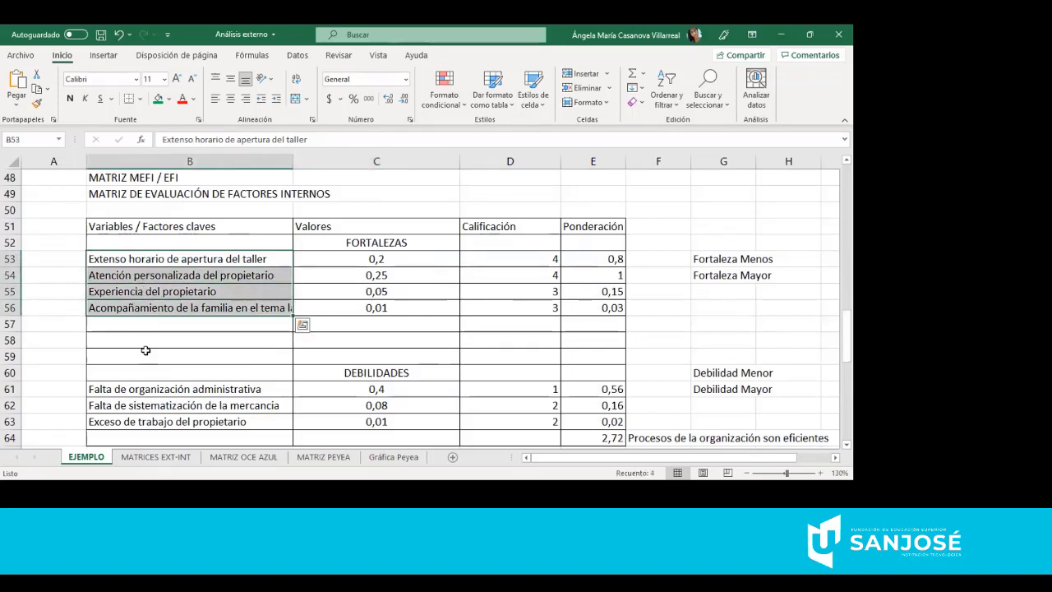
{"action": "left_click_drag", "start_coordinate": [141, 389], "coordinate": [125, 423]}
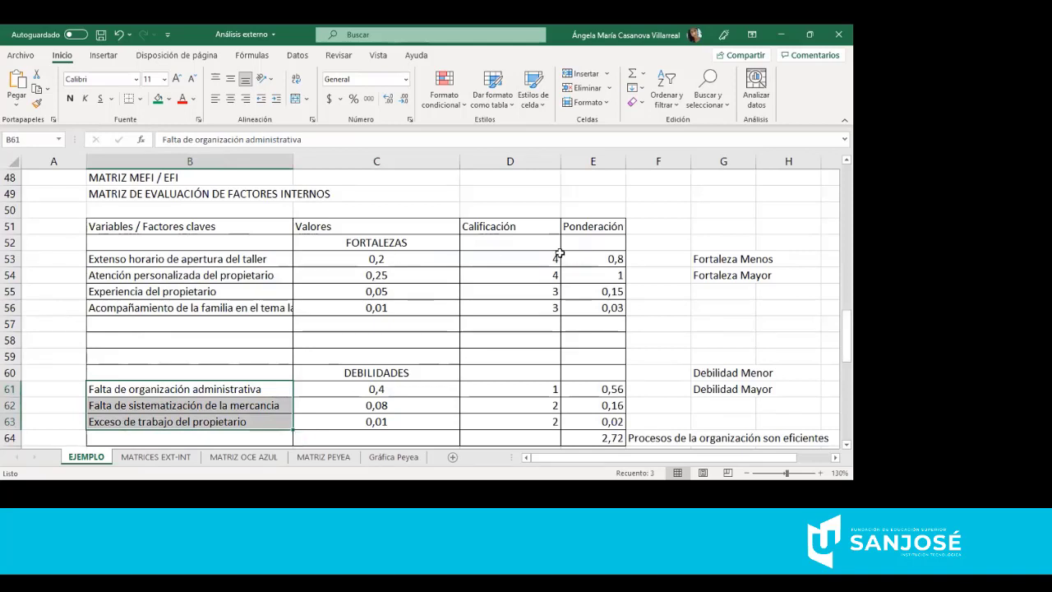
- Go through the Valores column of the MEFI matrix from the first strength down to the total in C65
{"action": "left_click", "coordinate": [379, 253]}
{"action": "key", "text": "Down"}
{"action": "key", "text": "Down"}
{"action": "key", "text": "Down"}
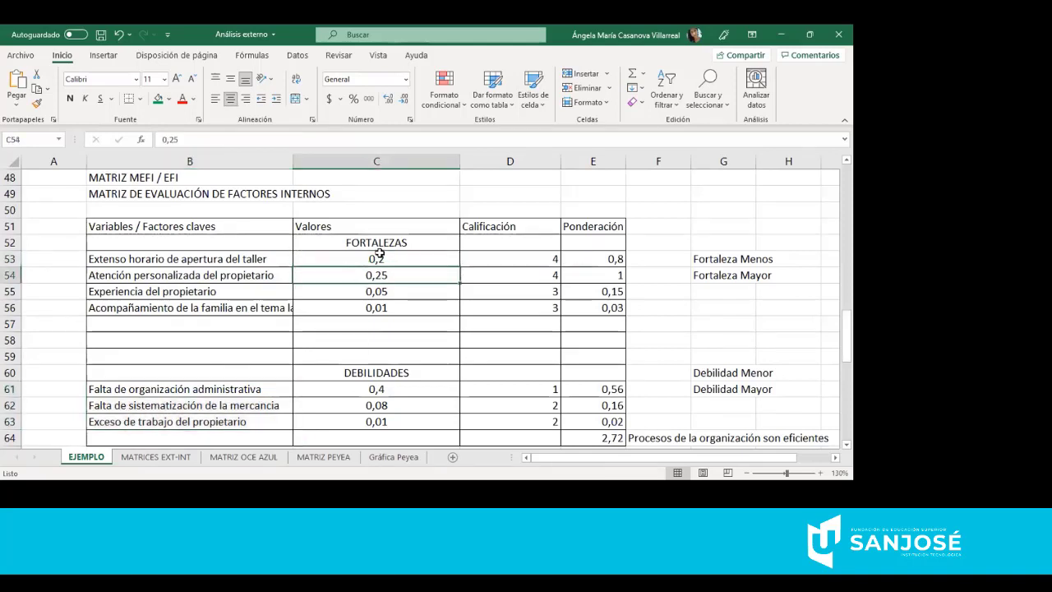
{"action": "key", "text": "Down"}
{"action": "key", "text": "Down"}
{"action": "key", "text": "Down"}
{"action": "key", "text": "Down"}
{"action": "key", "text": "Down"}
{"action": "key", "text": "Down"}
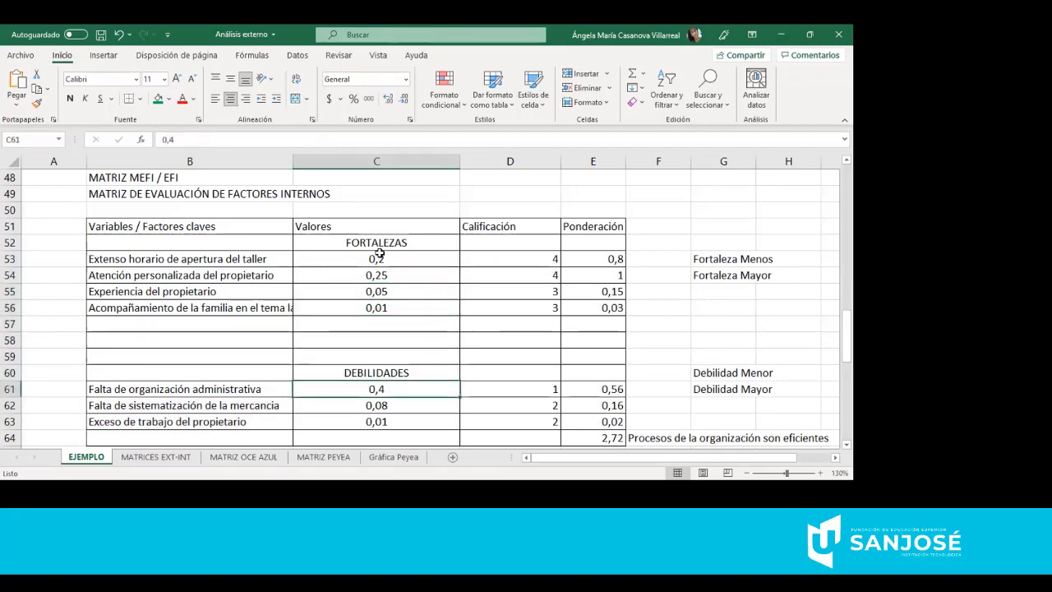
{"action": "key", "text": "Down"}
{"action": "key", "text": "Down"}
{"action": "key", "text": "Down"}
{"action": "key", "text": "Down"}
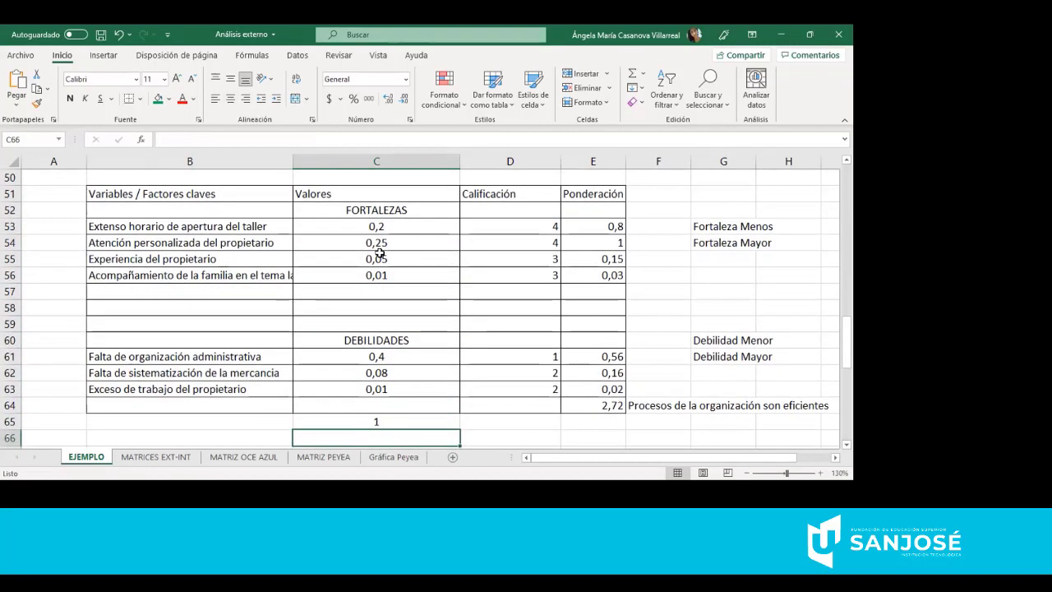
- Inspect the Valores total in C65 and the individual weights assigned to the strengths in C53:C56
{"action": "left_click", "coordinate": [358, 221]}
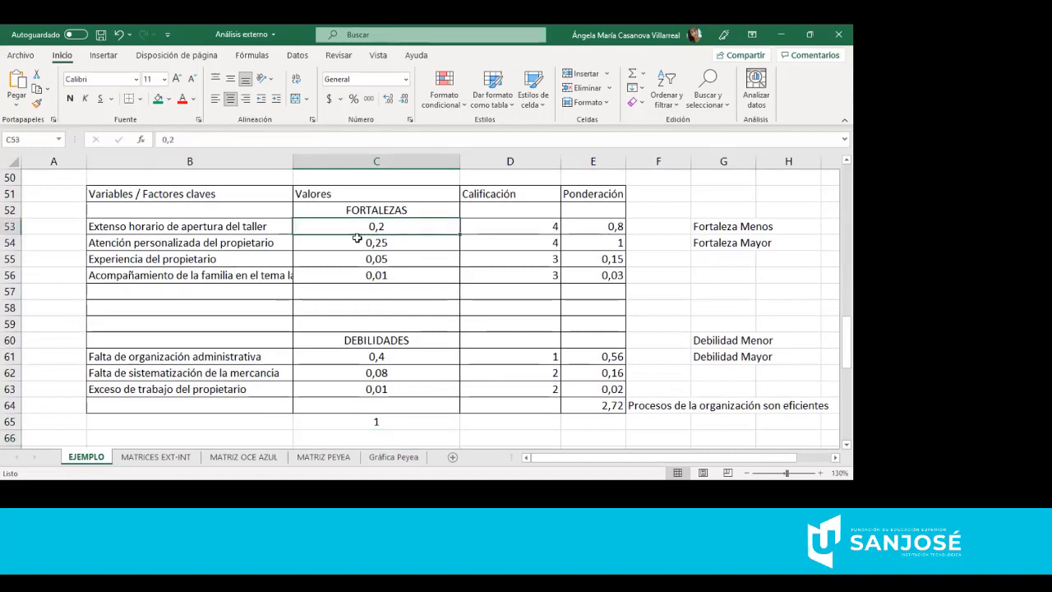
{"action": "double_click", "coordinate": [344, 420]}
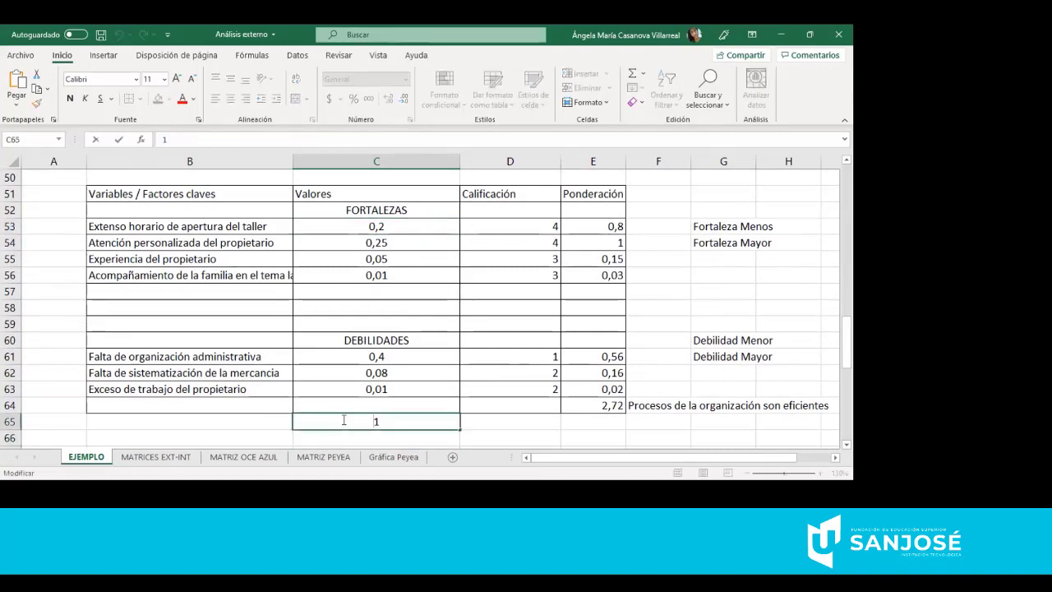
{"action": "left_click", "coordinate": [374, 356]}
{"action": "left_click", "coordinate": [364, 247]}
{"action": "key", "text": "Left"}
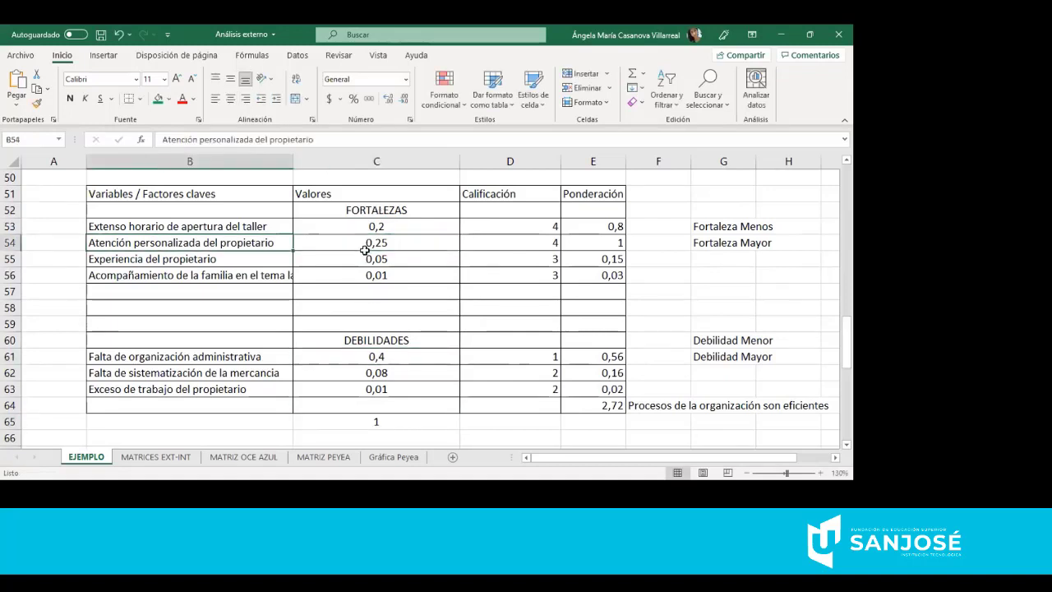
{"action": "key", "text": "Right"}
{"action": "key", "text": "Left"}
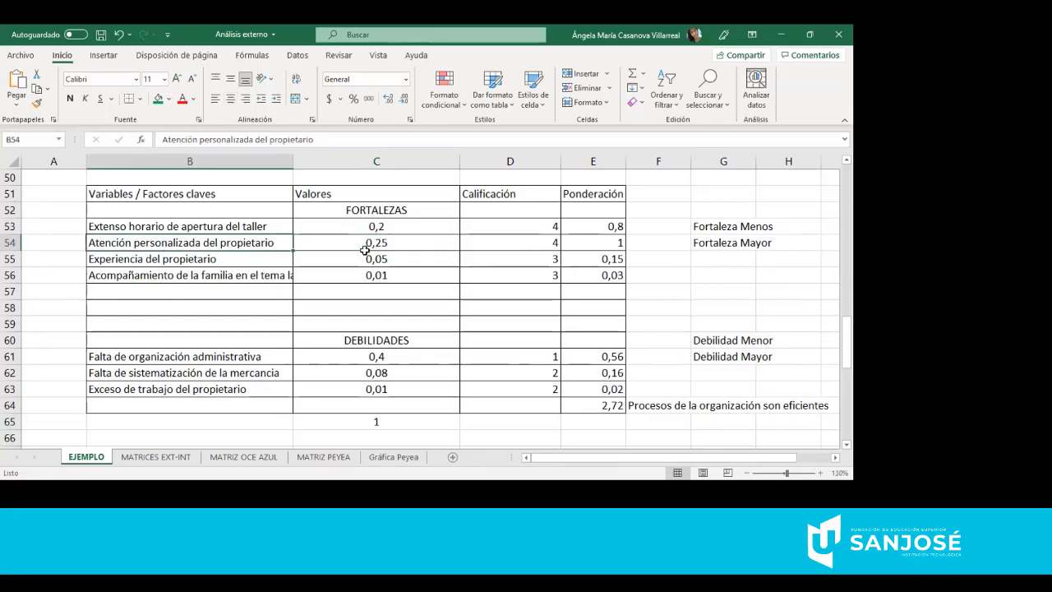
{"action": "left_click", "coordinate": [365, 252]}
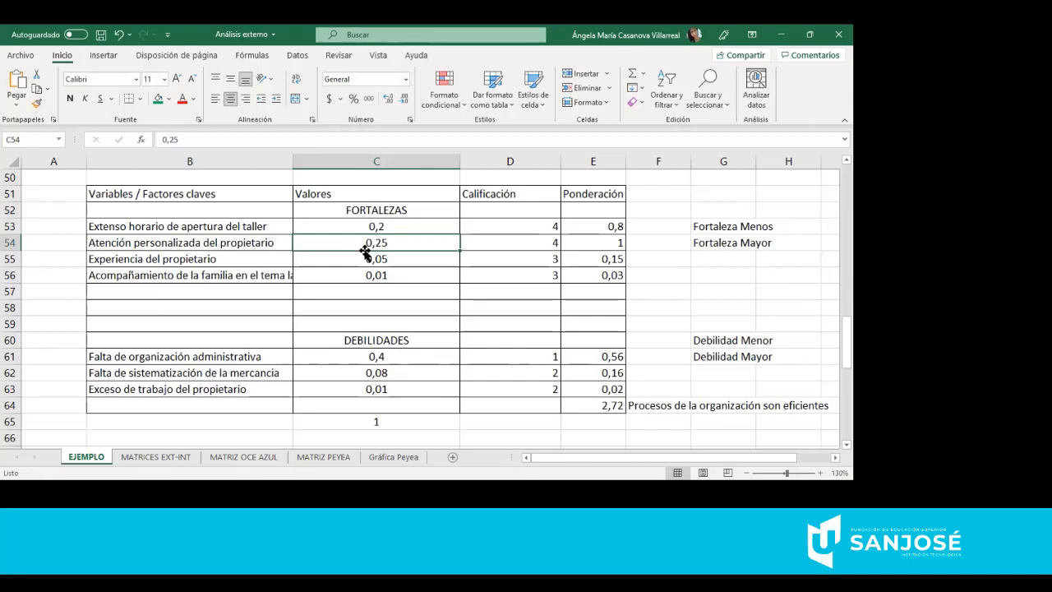
{"action": "key", "text": "Down"}
{"action": "key", "text": "Down"}
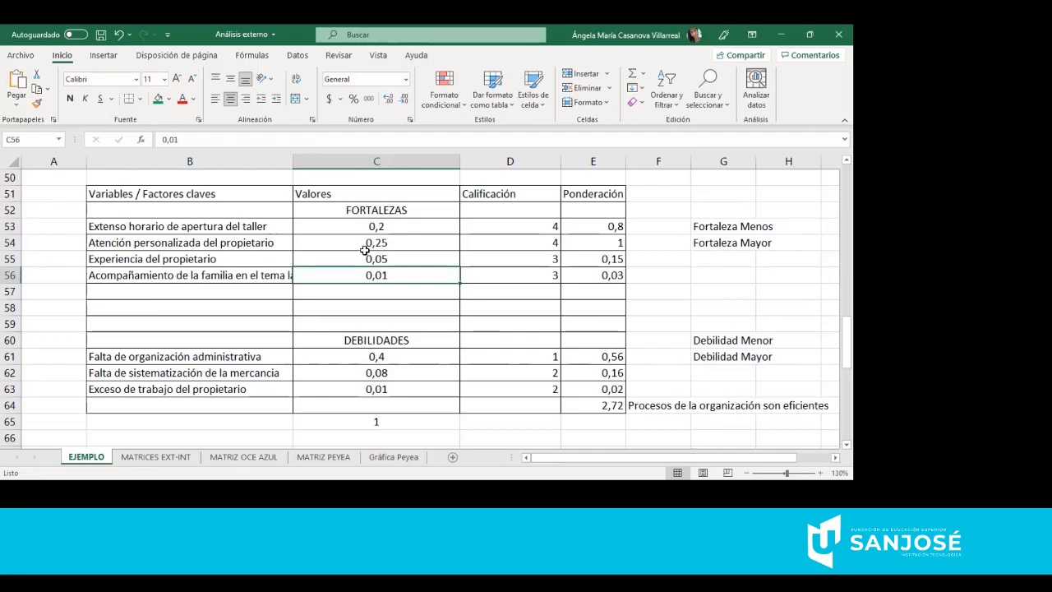
- Examine the Calificación of the first strength and the rating scale for Fortaleza Menos and Fortaleza Mayor in G53:I54
{"action": "left_click", "coordinate": [487, 226]}
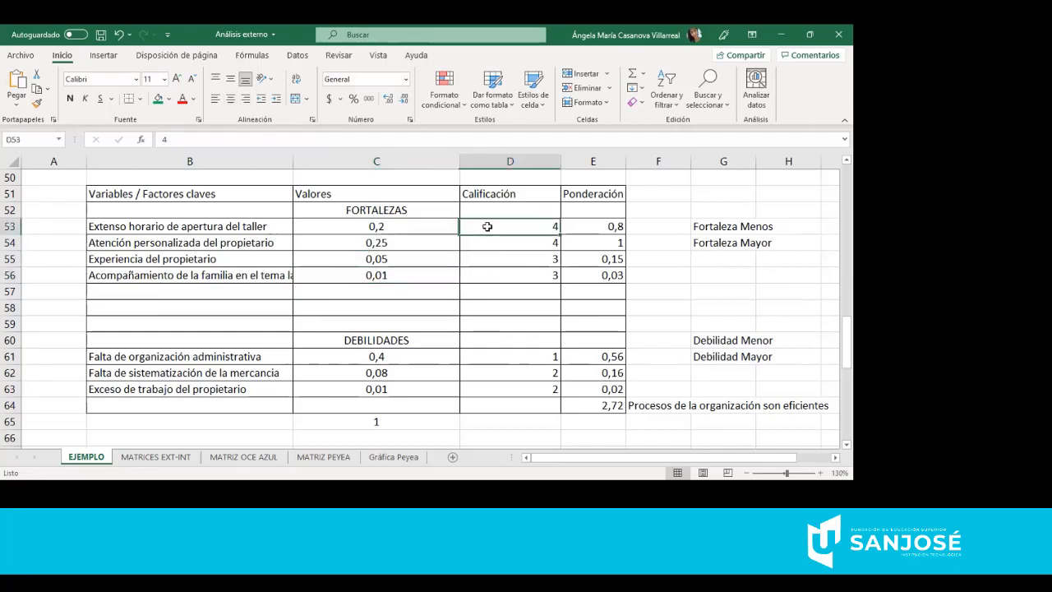
{"action": "key", "text": "Right"}
{"action": "key", "text": "Right"}
{"action": "key", "text": "Right"}
{"action": "key", "text": "Right"}
{"action": "key", "text": "Right"}
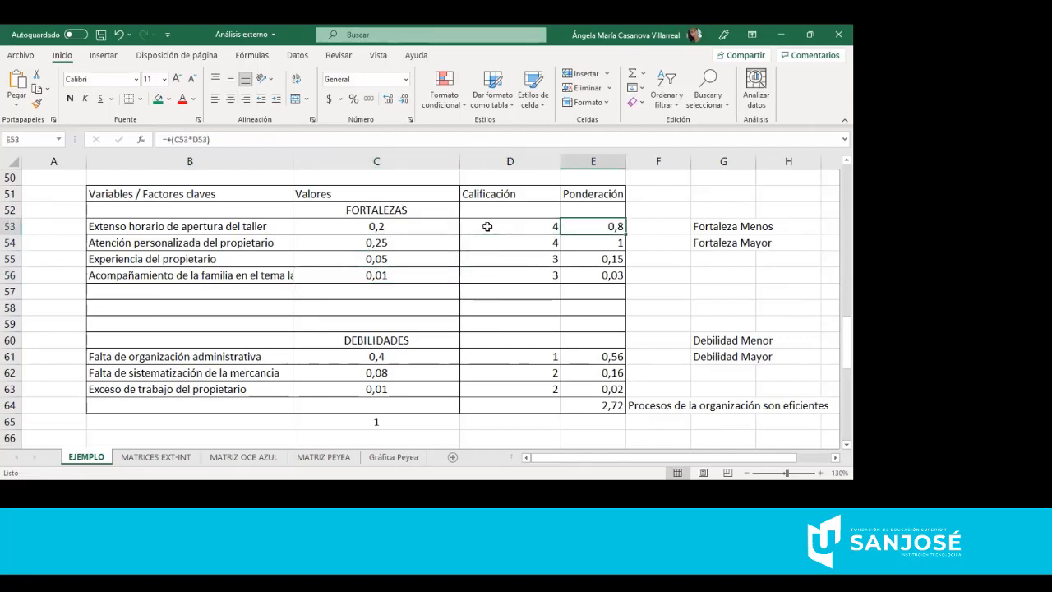
{"action": "key", "text": "Right"}
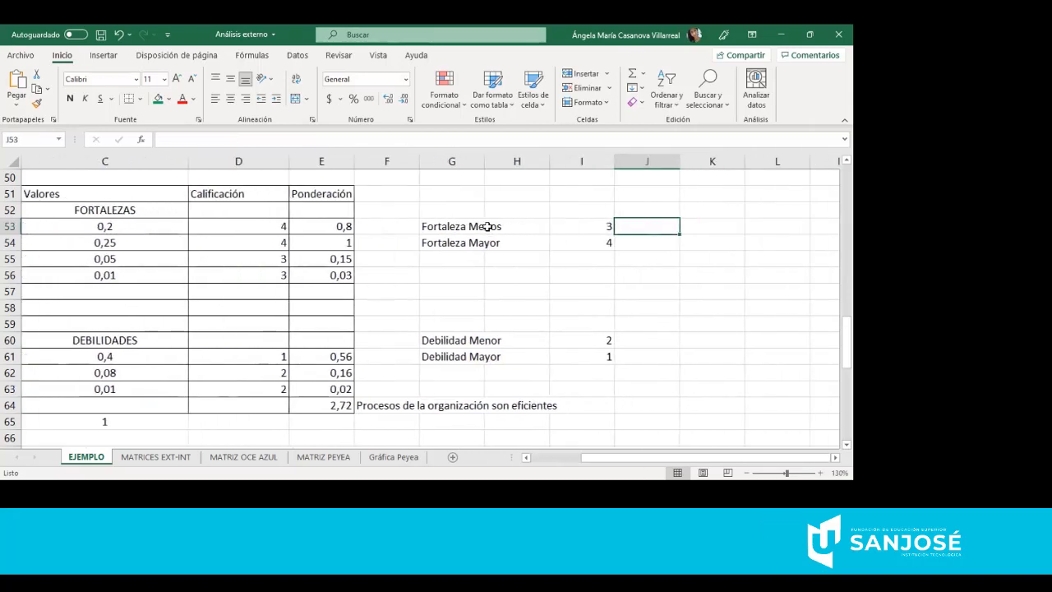
{"action": "left_click", "coordinate": [459, 225]}
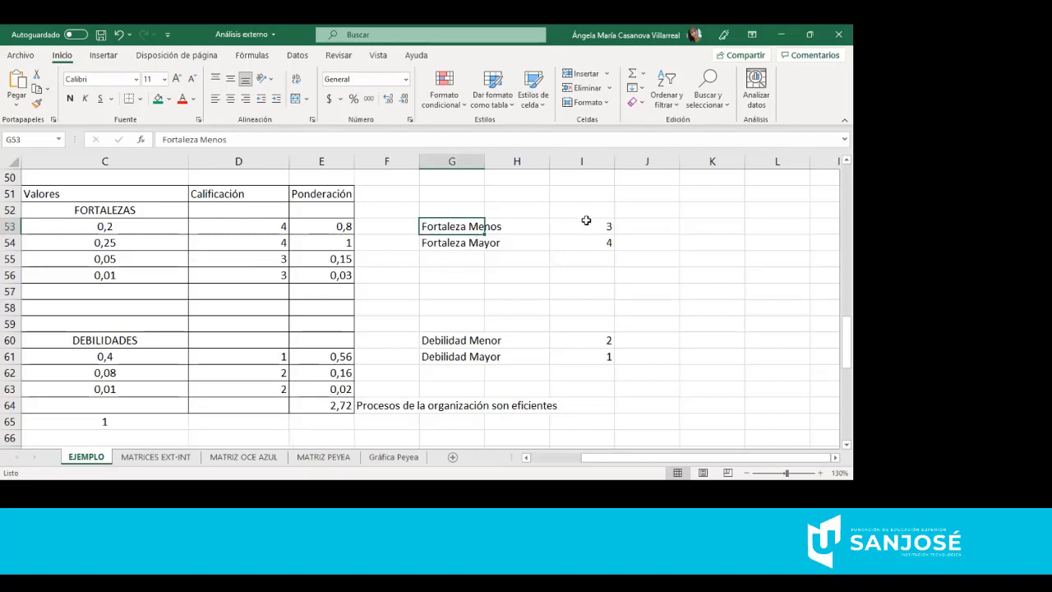
{"action": "left_click", "coordinate": [586, 220]}
{"action": "left_click", "coordinate": [450, 244]}
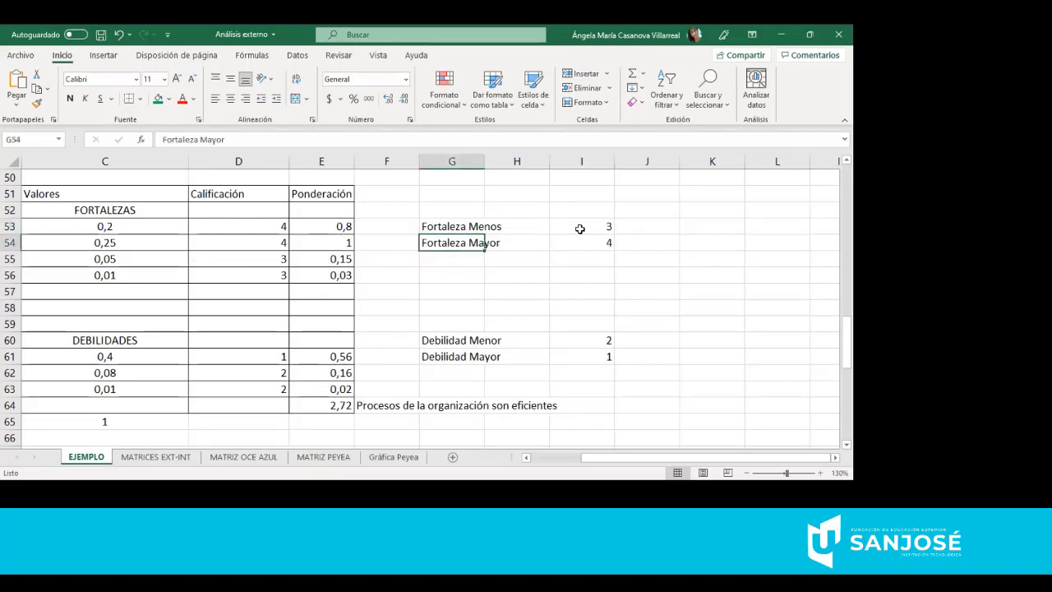
{"action": "left_click", "coordinate": [581, 238]}
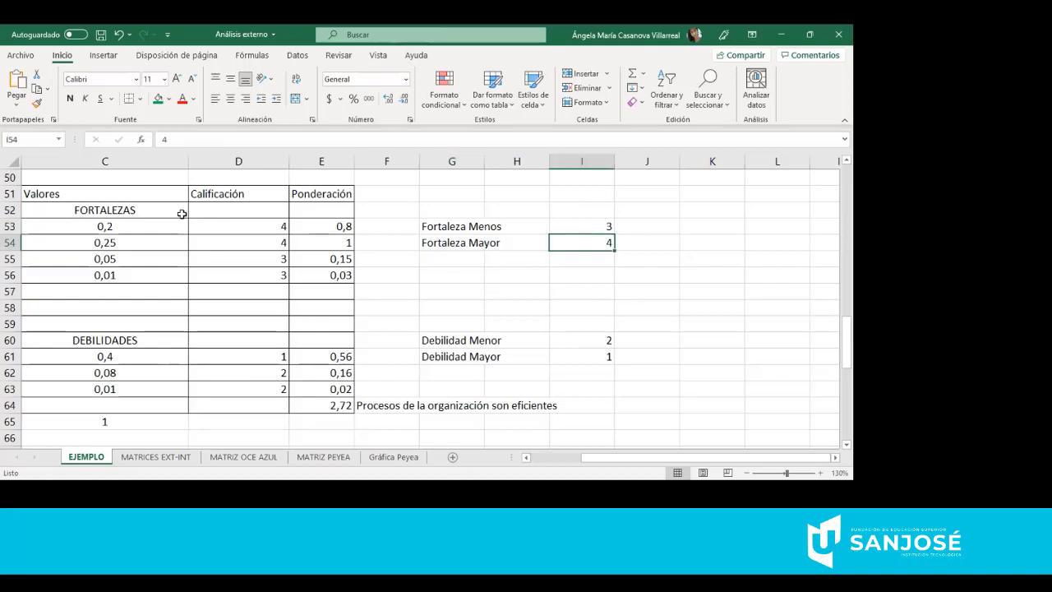
- Compare the Calificación entries of the strengths and weaknesses in column D with the Debilidad Menor and Debilidad Mayor scale
{"action": "left_click_drag", "start_coordinate": [212, 206], "coordinate": [197, 272]}
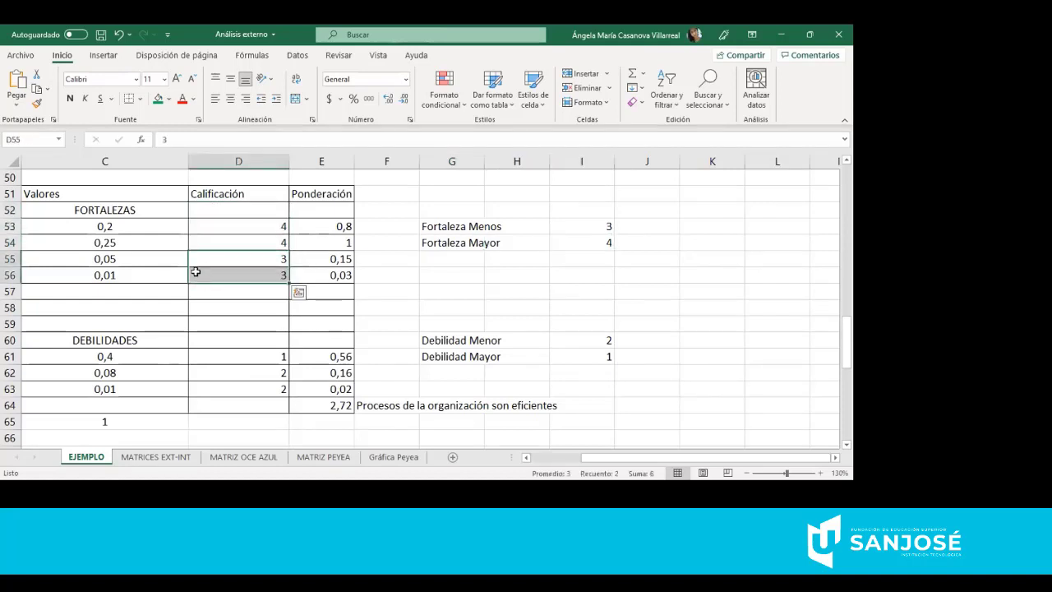
{"action": "left_click", "coordinate": [210, 360]}
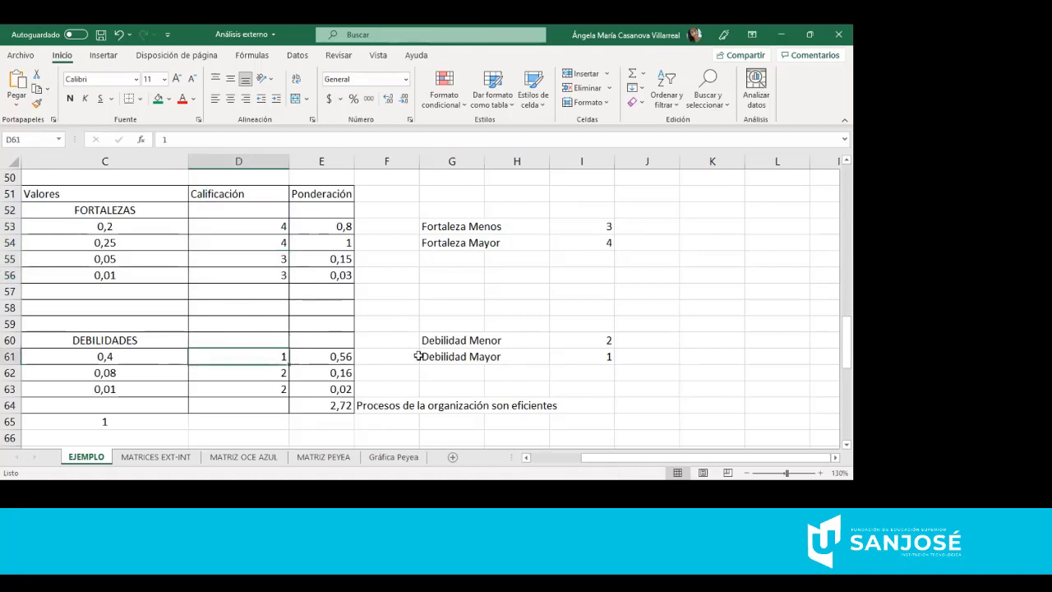
{"action": "left_click", "coordinate": [425, 340]}
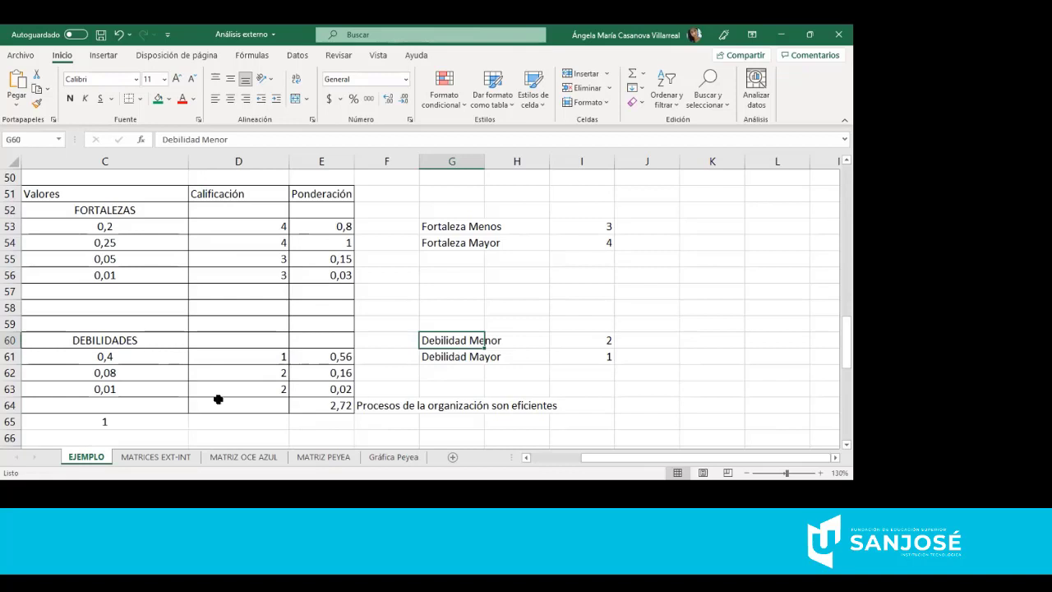
{"action": "left_click_drag", "start_coordinate": [212, 359], "coordinate": [198, 402]}
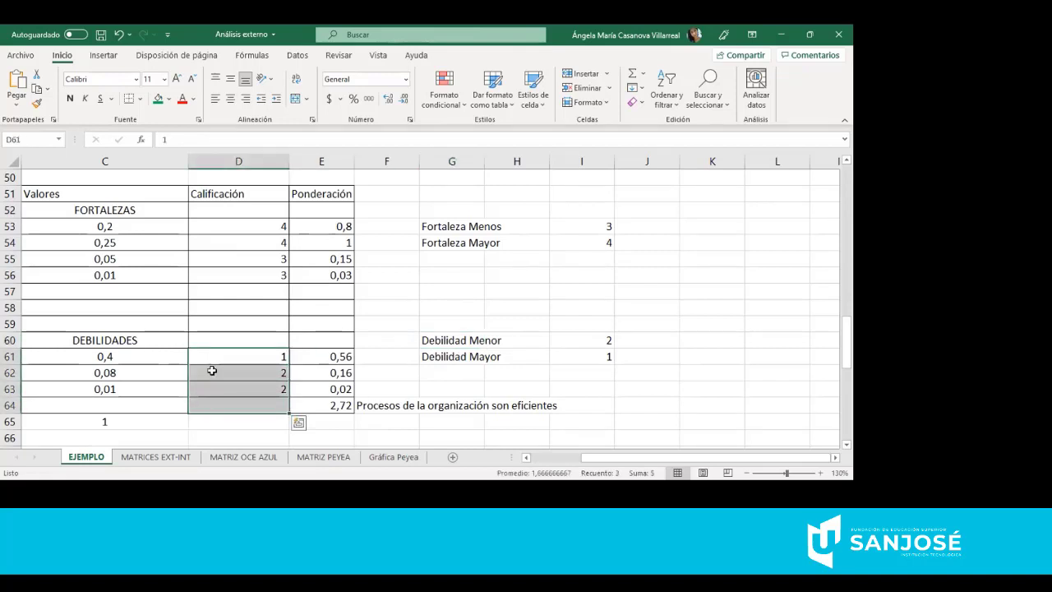
{"action": "left_click", "coordinate": [212, 371]}
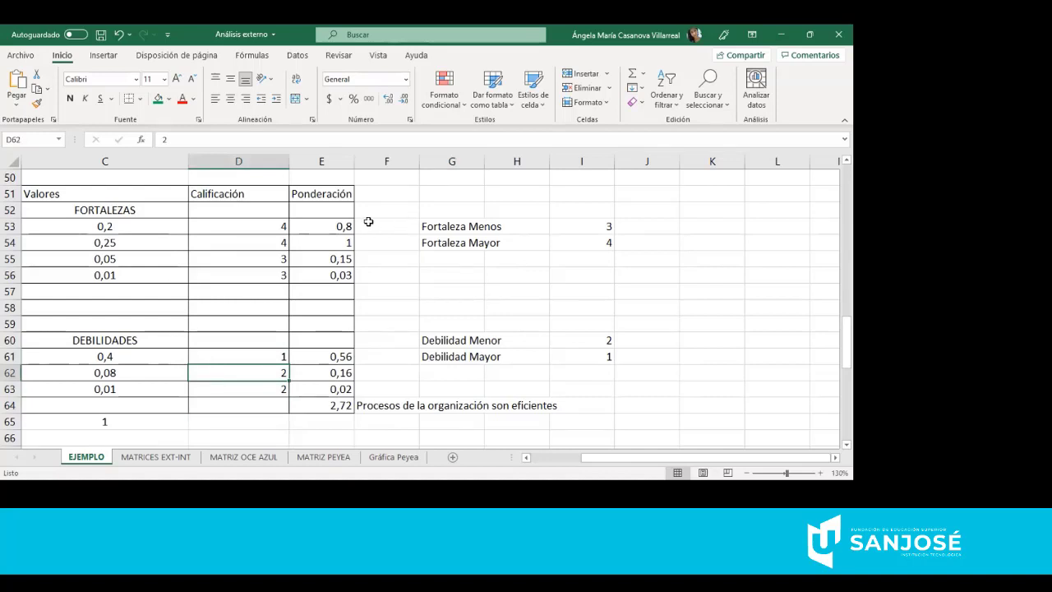
- Inspect the Ponderación formulas of the strengths in E53:E55, then highlight the strengths' weighted scores down to E57
{"action": "double_click", "coordinate": [301, 225]}
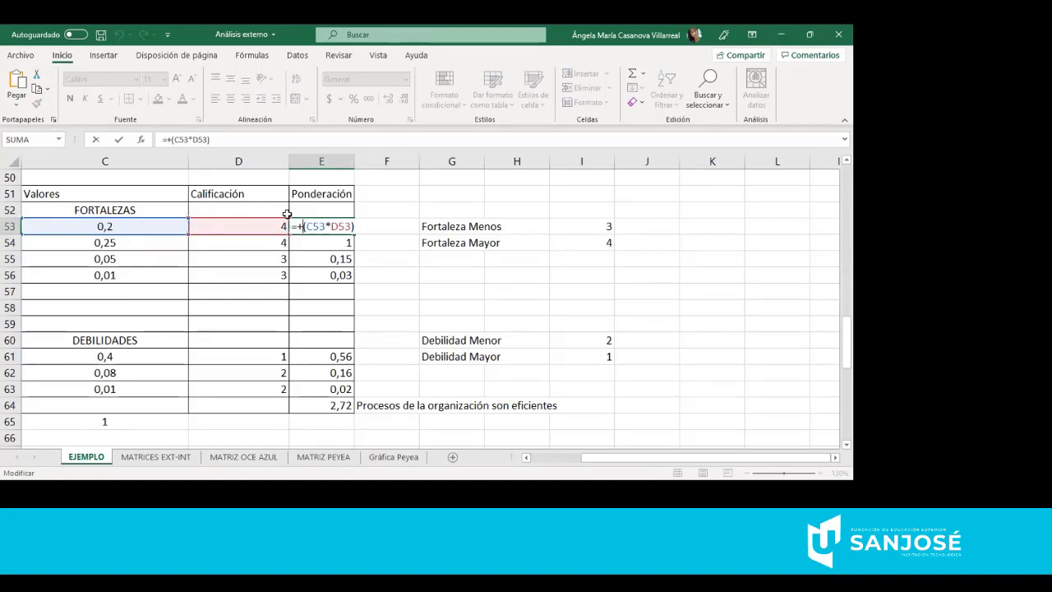
{"action": "key", "text": "Return"}
{"action": "key", "text": "F2"}
{"action": "key", "text": "Return"}
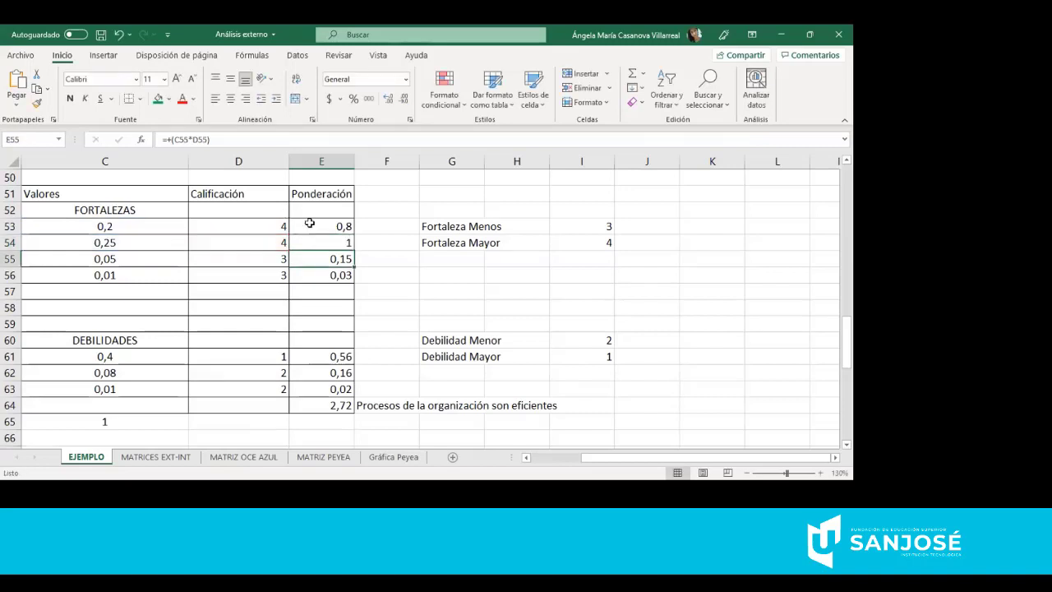
{"action": "left_click_drag", "start_coordinate": [315, 228], "coordinate": [297, 293]}
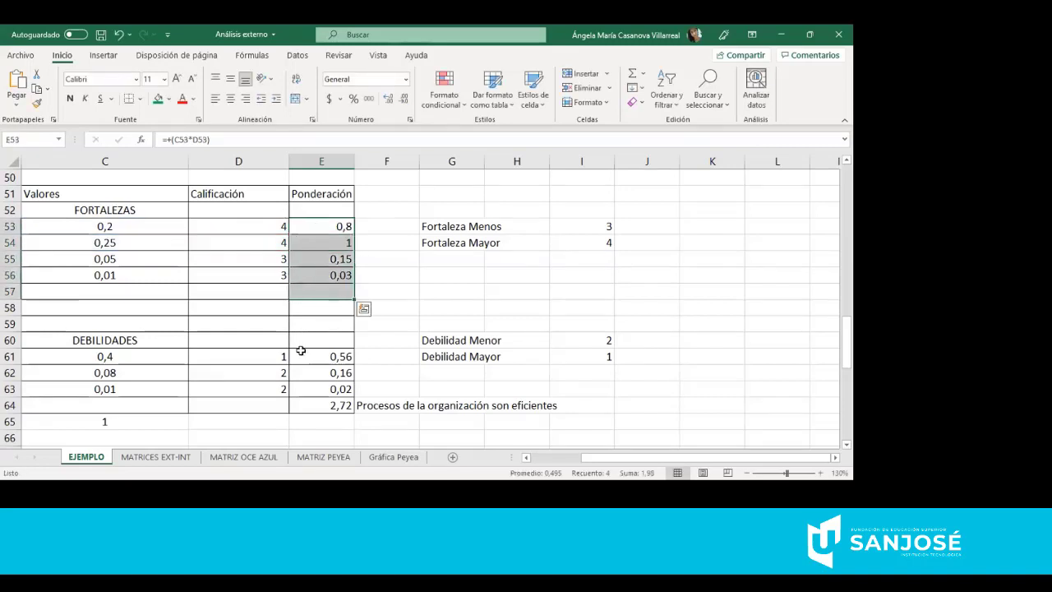
- Examine the weaknesses' Ponderación entries in E61:E64, checking the formulas behind E61 and E62
{"action": "left_click_drag", "start_coordinate": [302, 356], "coordinate": [299, 403]}
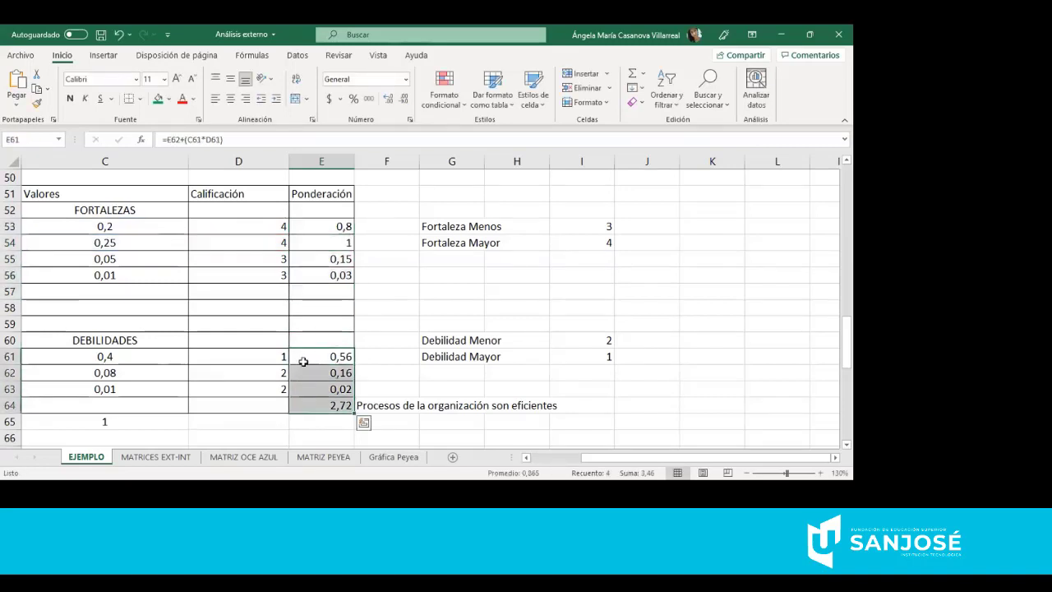
{"action": "double_click", "coordinate": [304, 362]}
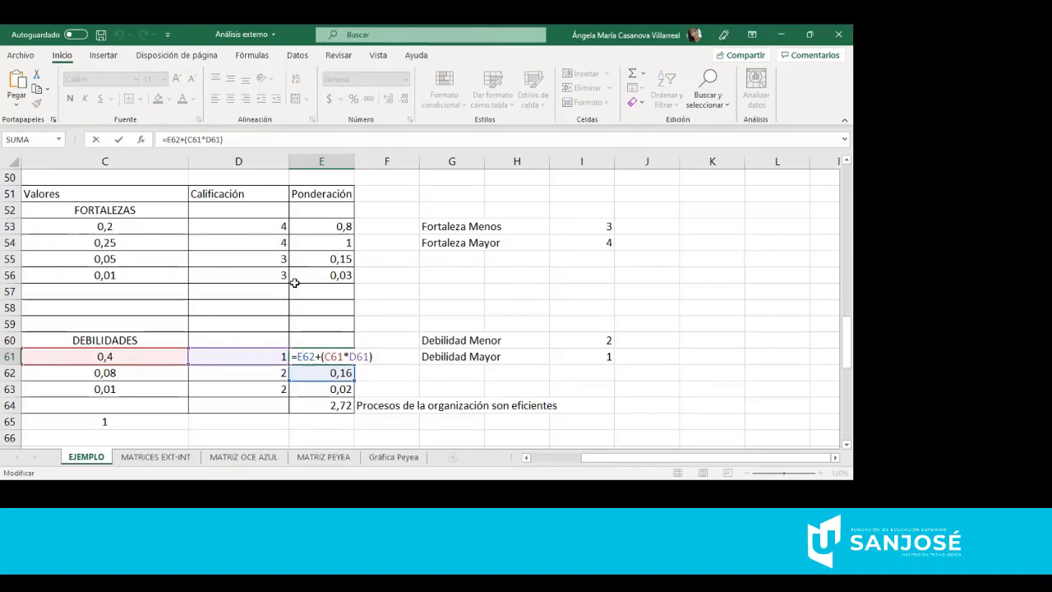
{"action": "key", "text": "Return"}
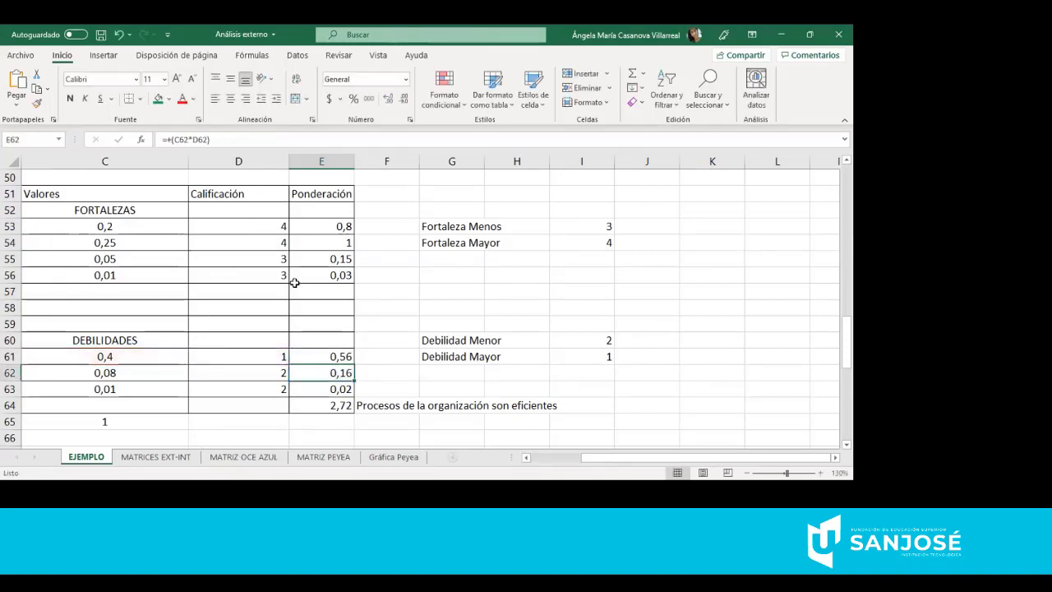
{"action": "double_click", "coordinate": [327, 372]}
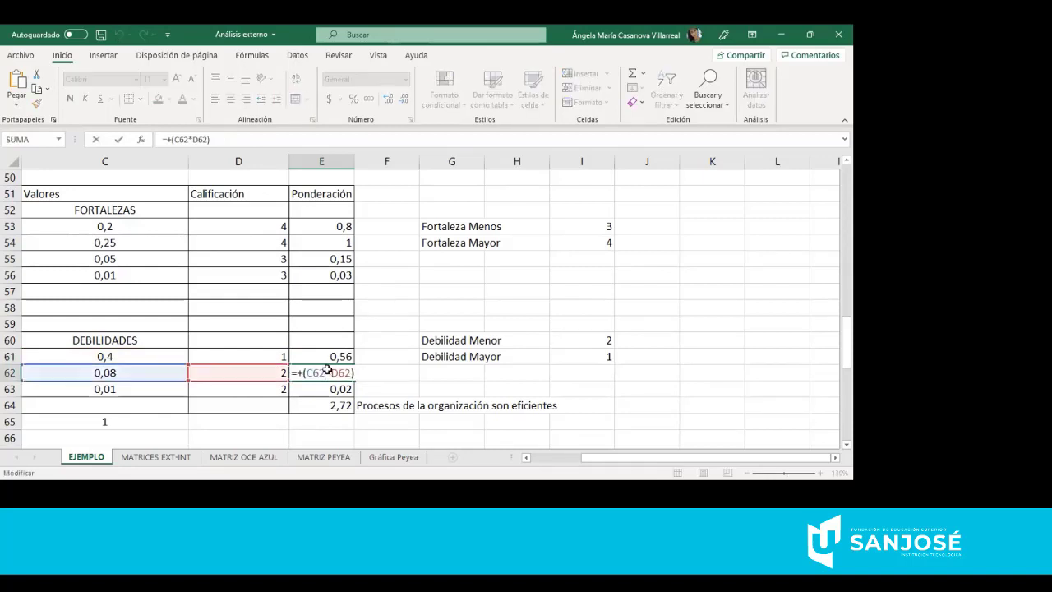
{"action": "key", "text": "Return"}
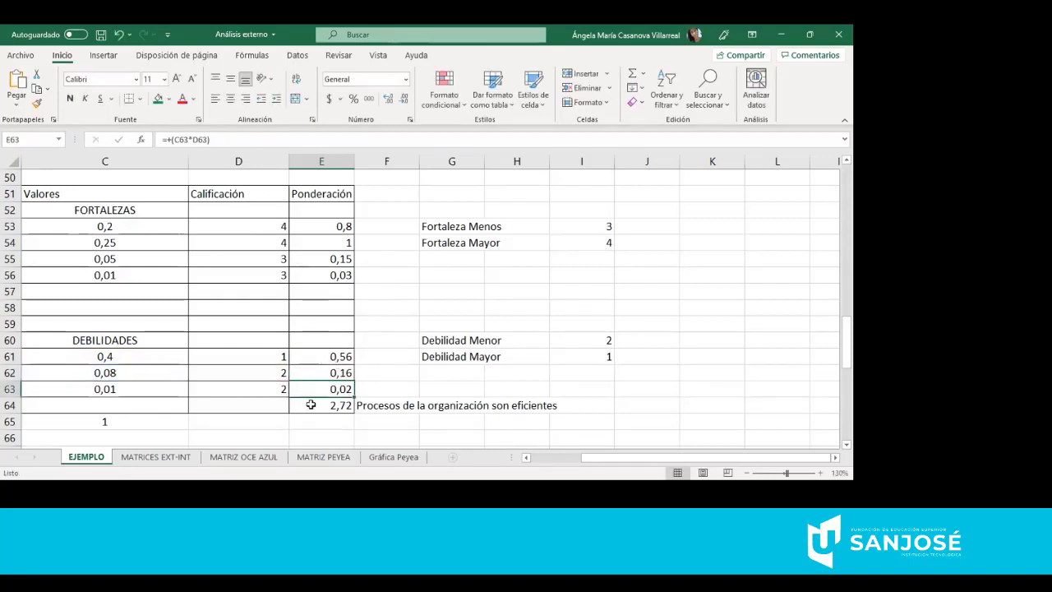
- Check the sum formula of the Ponderación total in E64 and read the conclusion written beside it
{"action": "left_click", "coordinate": [311, 405]}
{"action": "key", "text": "alt+equal"}
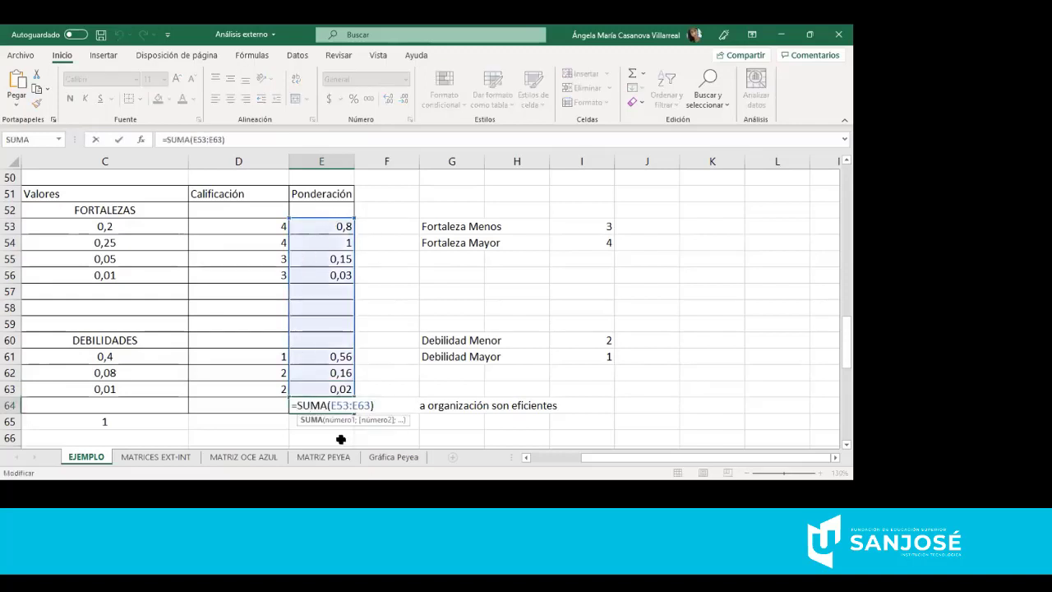
{"action": "key", "text": "ctrl+Return"}
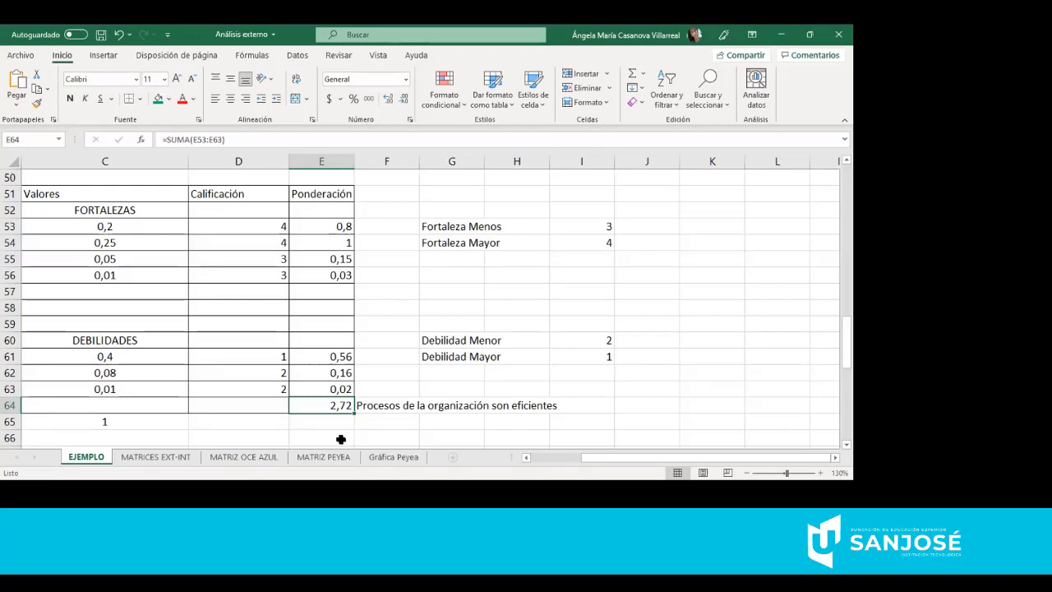
{"action": "left_click", "coordinate": [376, 406]}
{"action": "key", "text": "Right"}
{"action": "key", "text": "Right"}
{"action": "key", "text": "Right"}
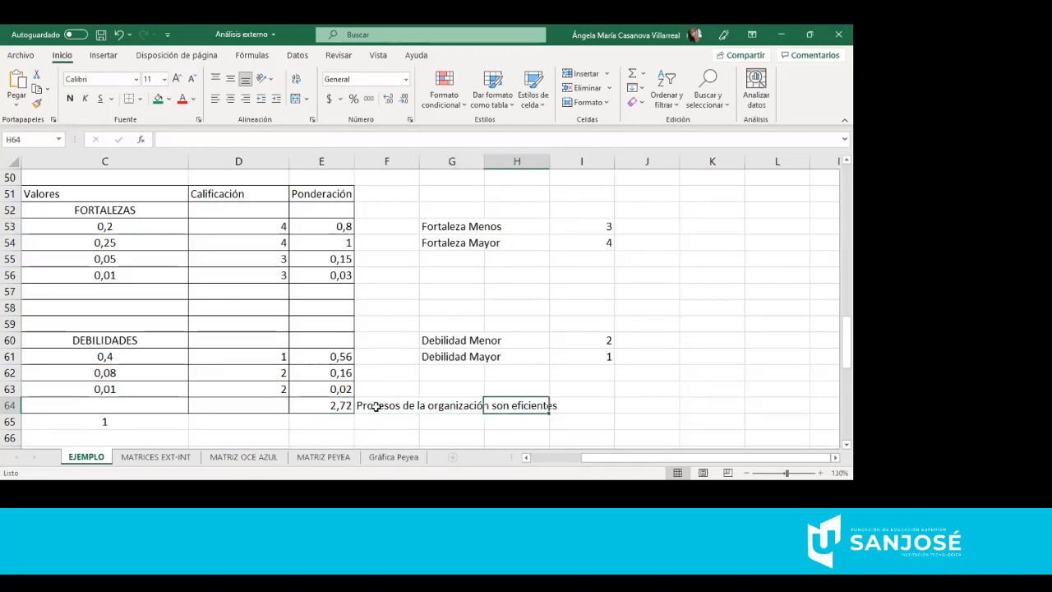
{"action": "key", "text": "Left"}
{"action": "key", "text": "Left"}
{"action": "key", "text": "Left"}
{"action": "key", "text": "Left"}
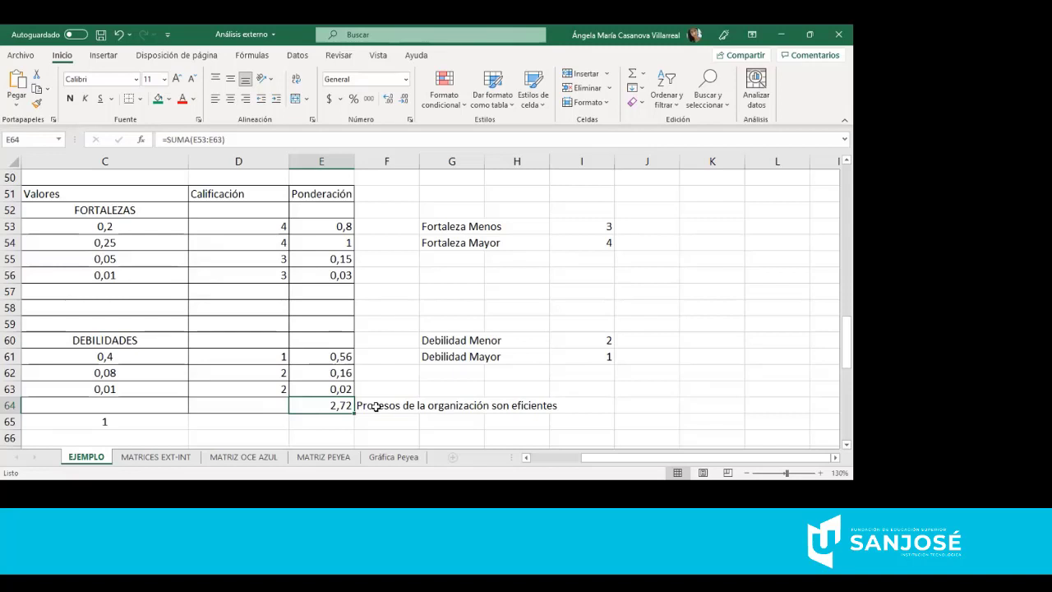
- Go past the MEFI total and back to column A to bring the MATRIZ MEFE / EFE heading and factor names into view
{"action": "key", "text": "Down"}
{"action": "key", "text": "Down"}
{"action": "key", "text": "Down"}
{"action": "key", "text": "Down"}
{"action": "key", "text": "Down"}
{"action": "key", "text": "Down"}
{"action": "key", "text": "Down"}
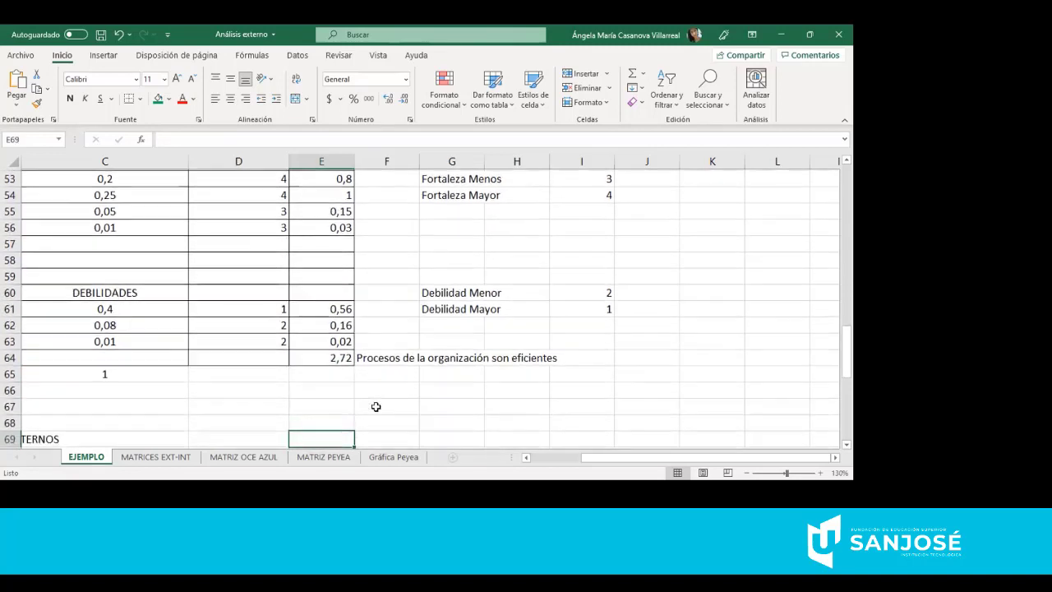
{"action": "key", "text": "Up"}
{"action": "key", "text": "Up"}
{"action": "key", "text": "Up"}
{"action": "key", "text": "Up"}
{"action": "key", "text": "Up"}
{"action": "key", "text": "Up"}
{"action": "key", "text": "Up"}
{"action": "key", "text": "Up"}
{"action": "key", "text": "Up"}
{"action": "key", "text": "Up"}
{"action": "key", "text": "Up"}
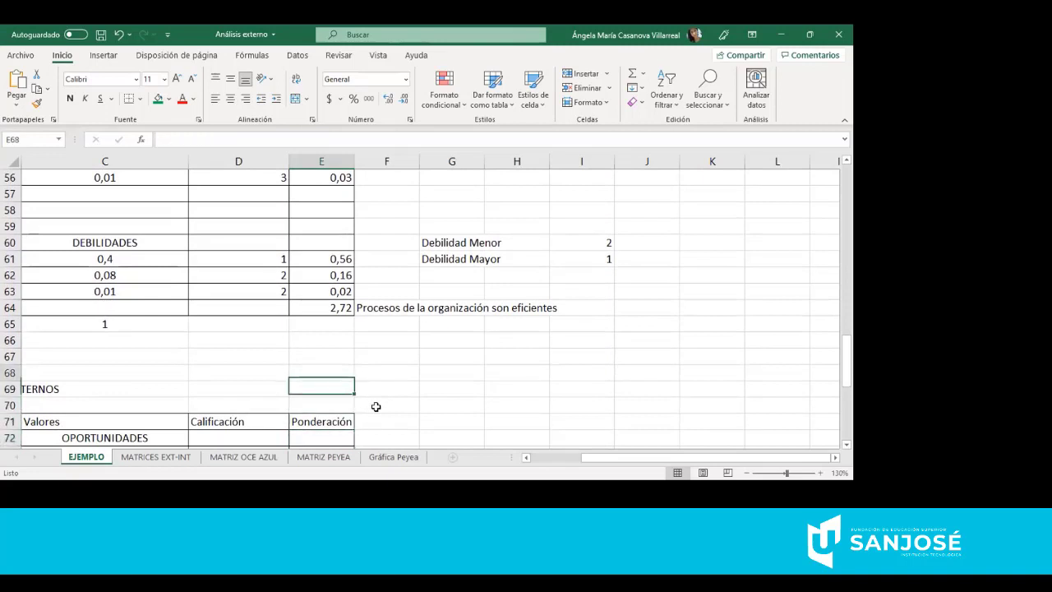
{"action": "key", "text": "Left"}
{"action": "key", "text": "Left"}
{"action": "key", "text": "Left"}
{"action": "key", "text": "Left"}
{"action": "key", "text": "Down"}
{"action": "key", "text": "Down"}
{"action": "key", "text": "Down"}
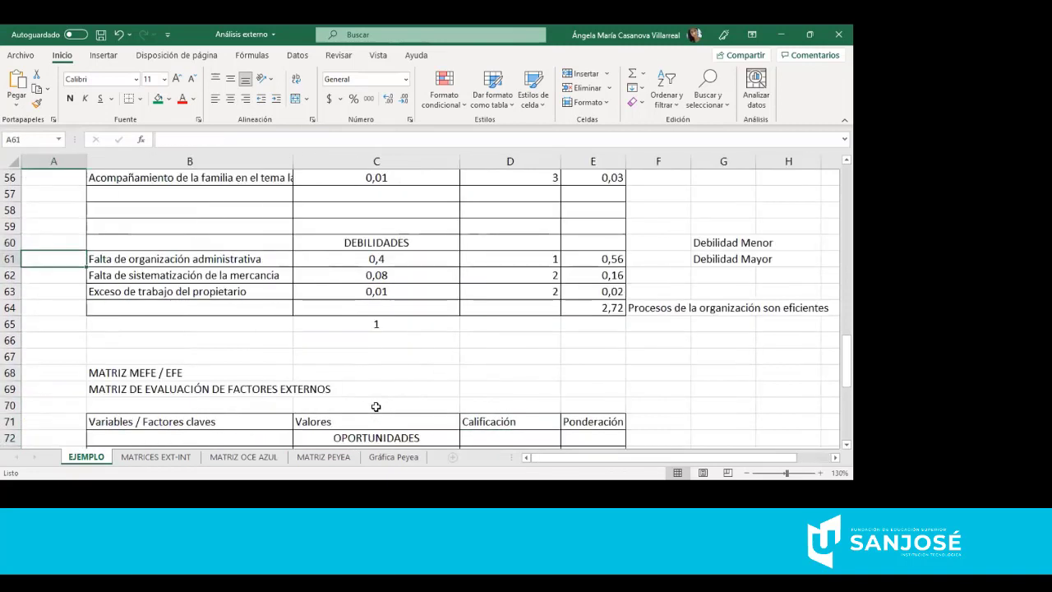
- Look down the external factors evaluation matrix from its heading through the opportunities to threat A6 in row 87
{"action": "key", "text": "Down"}
{"action": "key", "text": "Down"}
{"action": "key", "text": "Down"}
{"action": "key", "text": "Down"}
{"action": "key", "text": "Down"}
{"action": "key", "text": "Down"}
{"action": "key", "text": "Down"}
{"action": "key", "text": "Down"}
{"action": "key", "text": "Down"}
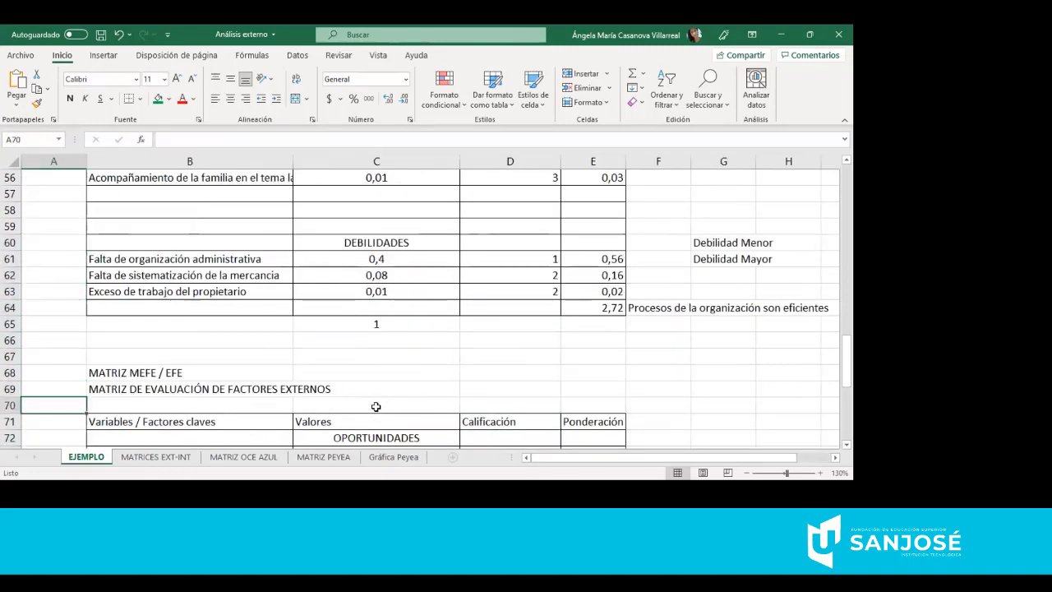
{"action": "key", "text": "Down"}
{"action": "key", "text": "Down"}
{"action": "key", "text": "Down"}
{"action": "key", "text": "Down"}
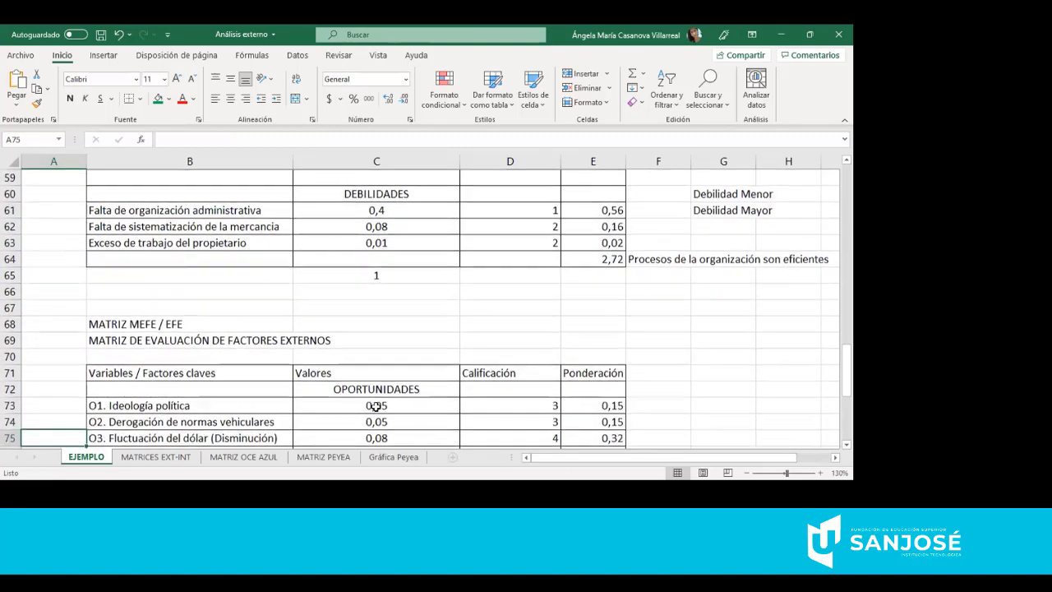
{"action": "key", "text": "Down"}
{"action": "key", "text": "Down"}
{"action": "key", "text": "Down"}
{"action": "key", "text": "Down"}
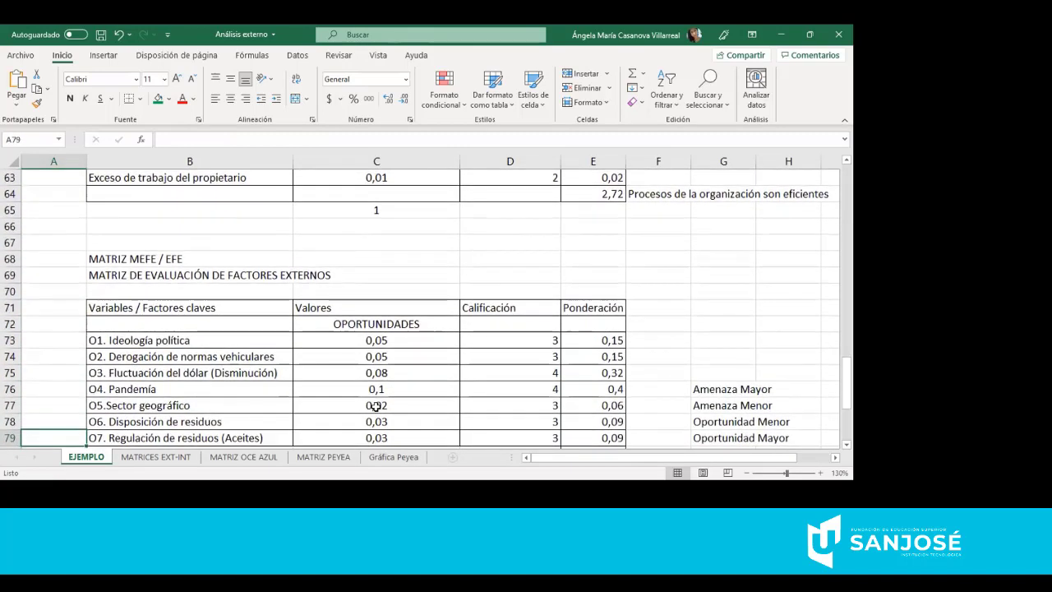
{"action": "key", "text": "Down"}
{"action": "key", "text": "Down"}
{"action": "key", "text": "Down"}
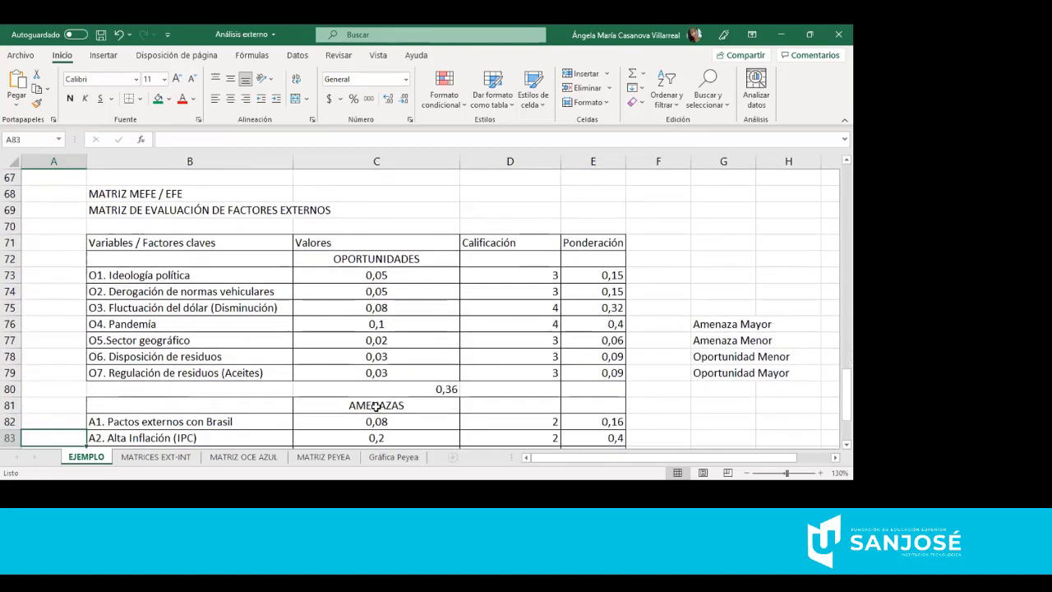
{"action": "key", "text": "Down"}
{"action": "key", "text": "Down"}
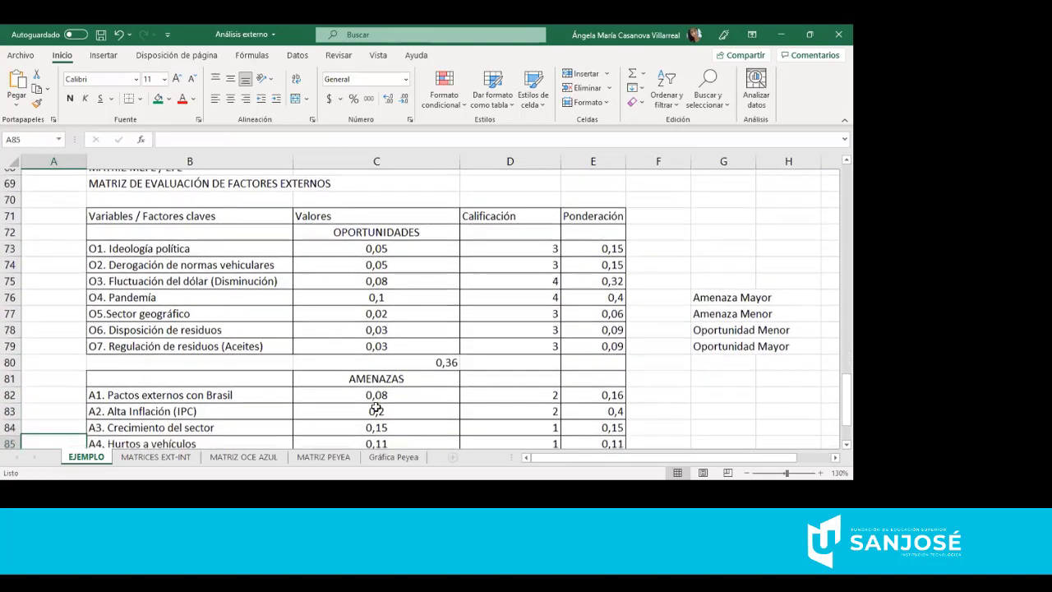
{"action": "key", "text": "Down"}
{"action": "key", "text": "Down"}
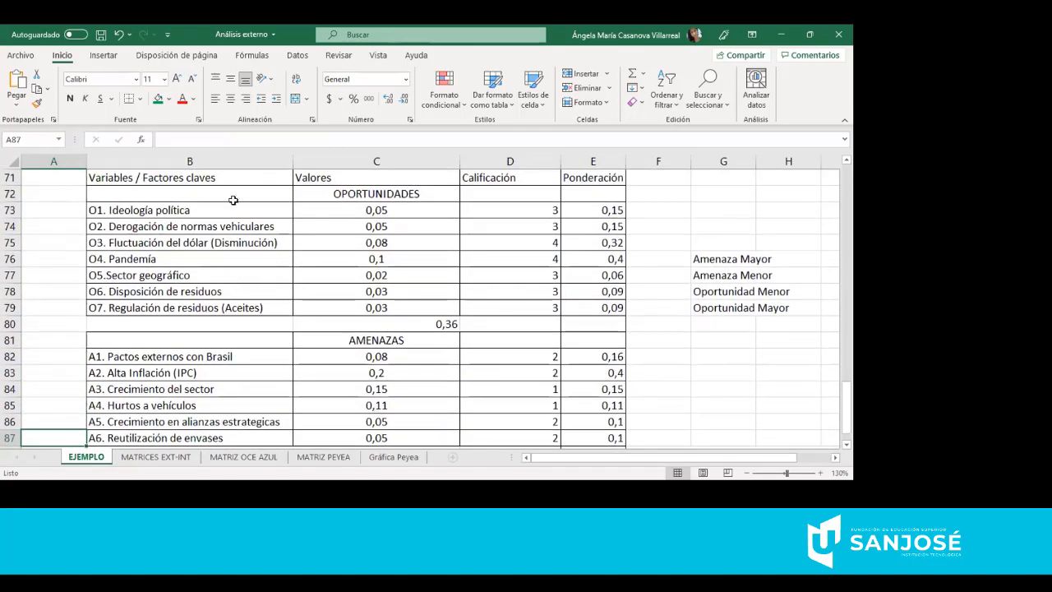
- Review the opportunities O1 to O7 in B73:B79 and the threats A1 to A6 in B82:B87 under their section headings
{"action": "left_click_drag", "start_coordinate": [234, 205], "coordinate": [194, 311]}
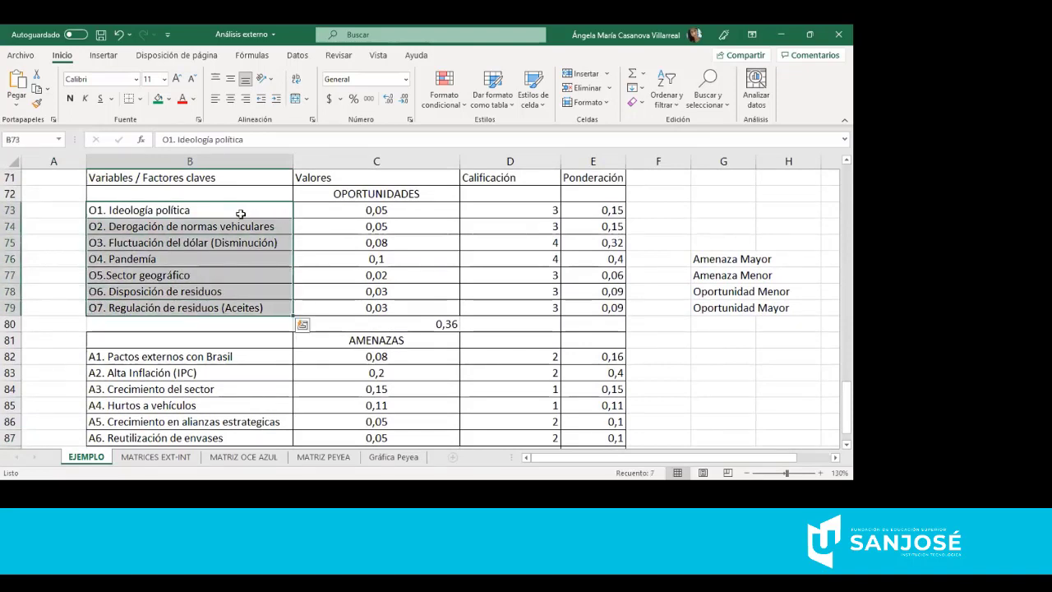
{"action": "left_click", "coordinate": [328, 191]}
{"action": "left_click", "coordinate": [328, 341]}
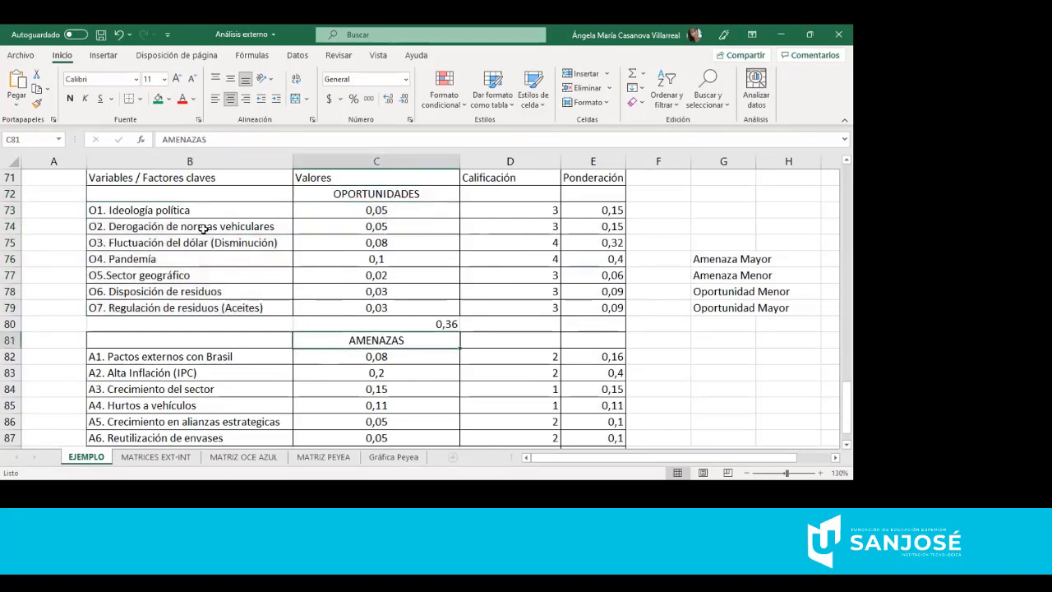
{"action": "left_click_drag", "start_coordinate": [175, 212], "coordinate": [155, 308]}
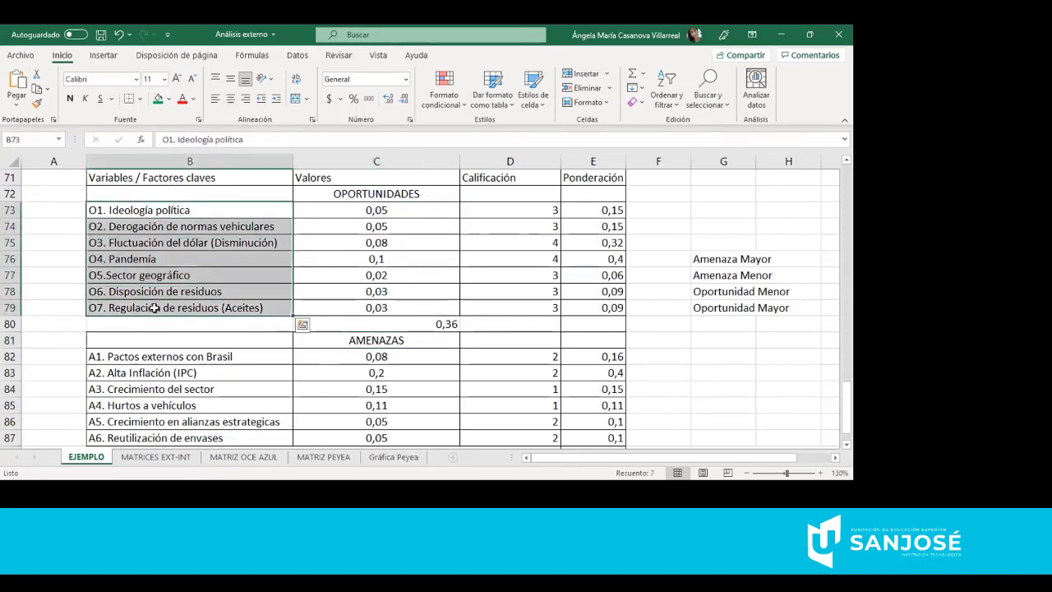
{"action": "left_click_drag", "start_coordinate": [117, 353], "coordinate": [93, 438]}
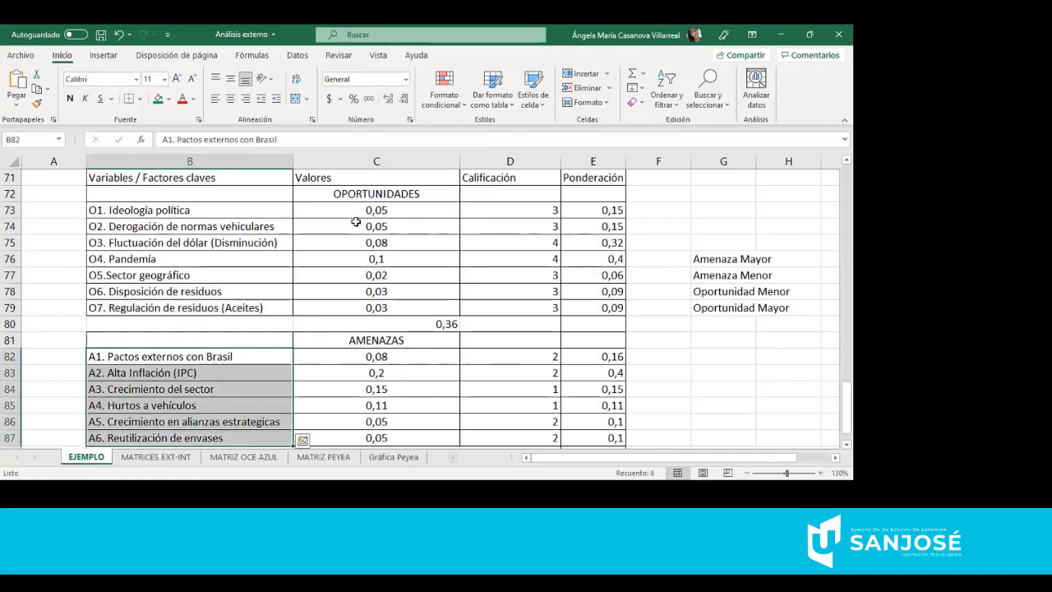
- Go through the Valores column of the MEFE matrix, inspecting the individual weights assigned to the opportunities
{"action": "left_click", "coordinate": [327, 180]}
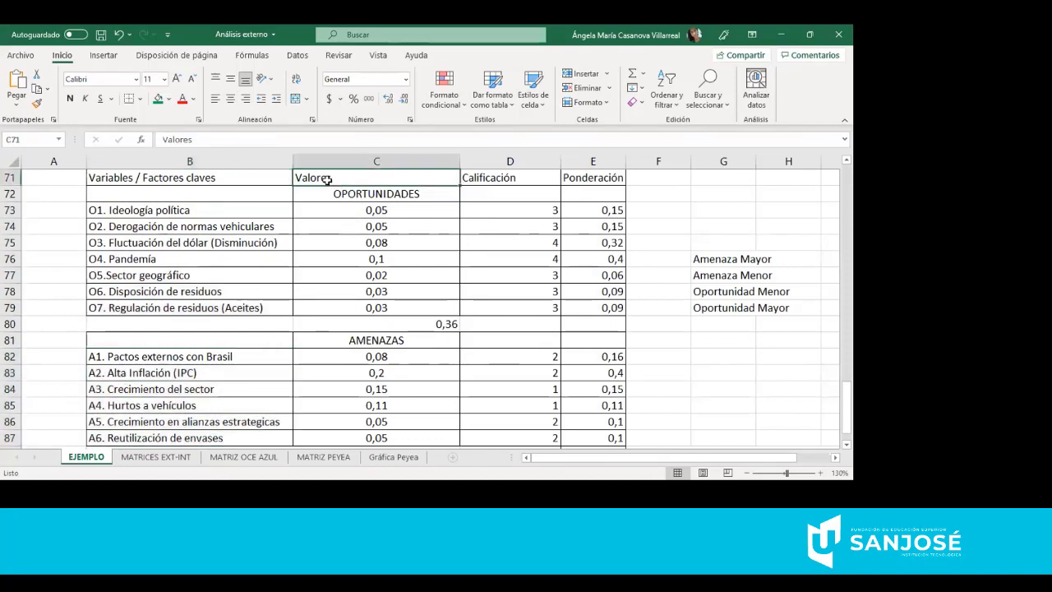
{"action": "left_click", "coordinate": [340, 211]}
{"action": "left_click", "coordinate": [346, 239]}
{"action": "left_click", "coordinate": [350, 258]}
{"action": "left_click", "coordinate": [336, 279]}
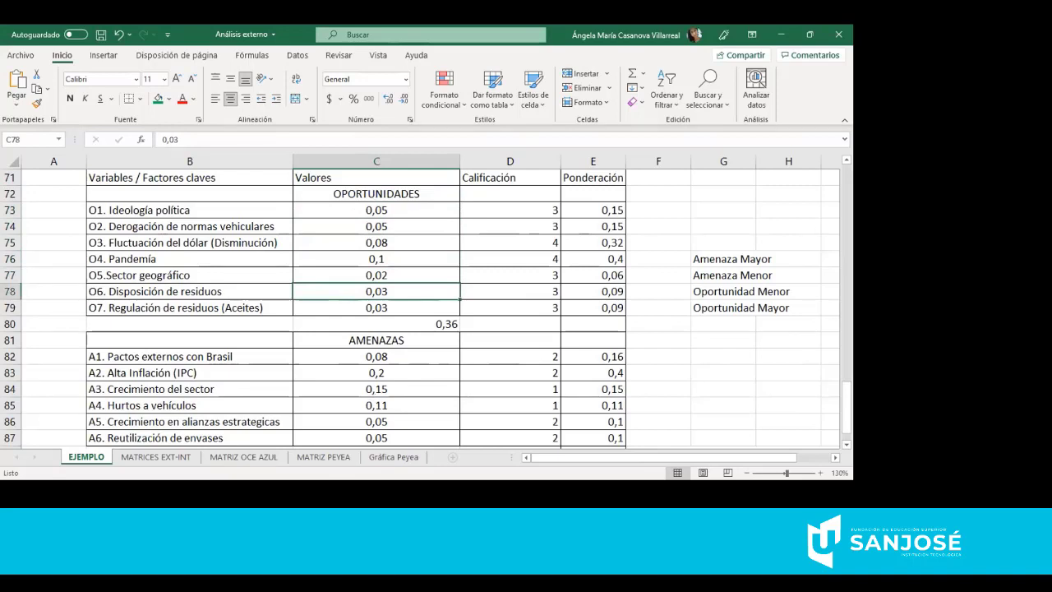
- Check the formula in C89 that adds the Valores subtotals of the opportunities and threats
{"action": "scroll", "coordinate": [395, 386], "scroll_direction": "down", "scroll_amount": 1}
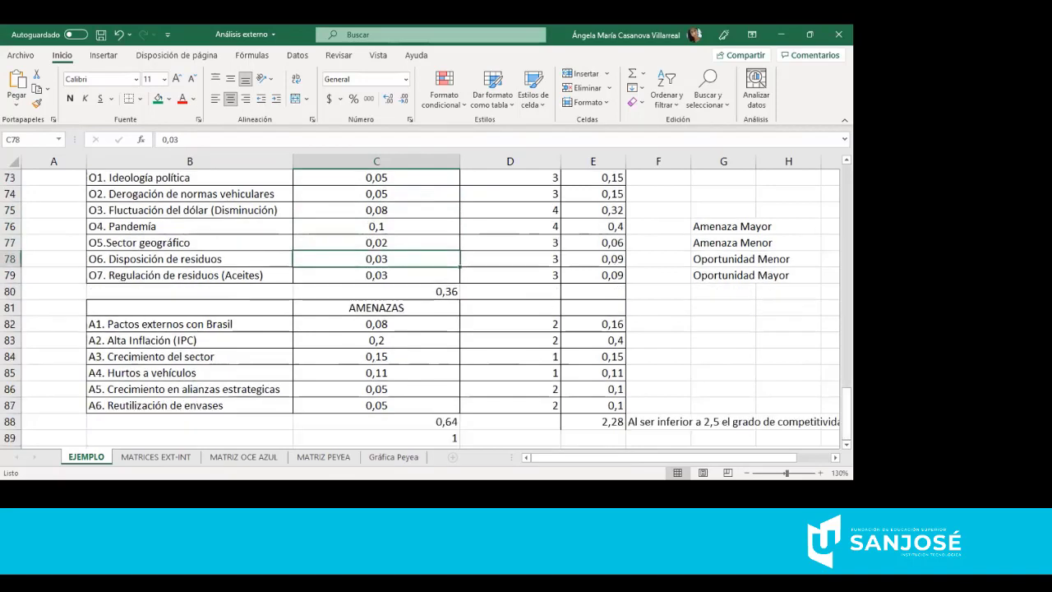
{"action": "double_click", "coordinate": [386, 437]}
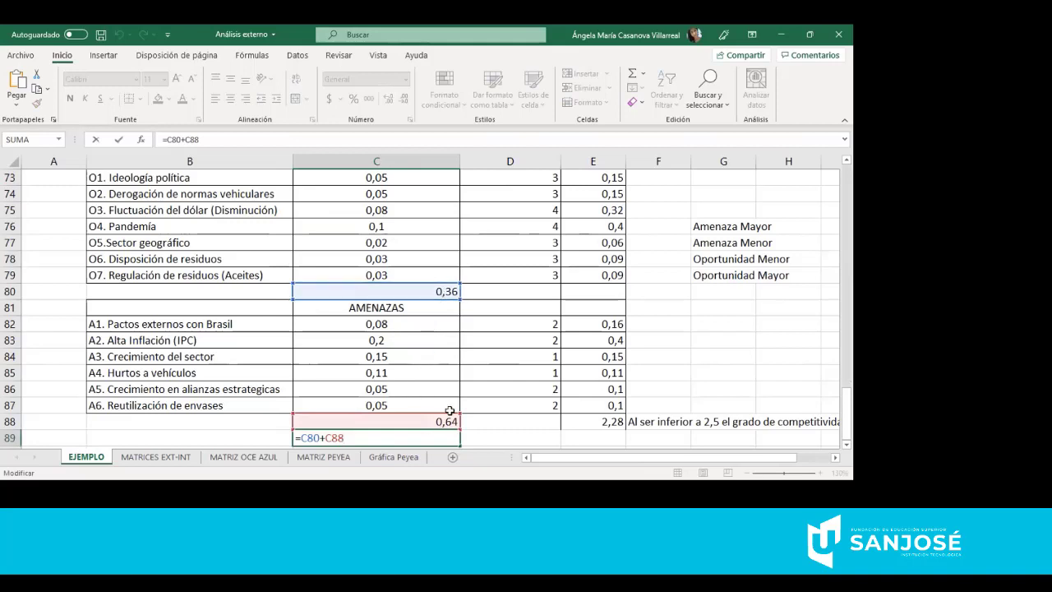
{"action": "key", "text": "Return"}
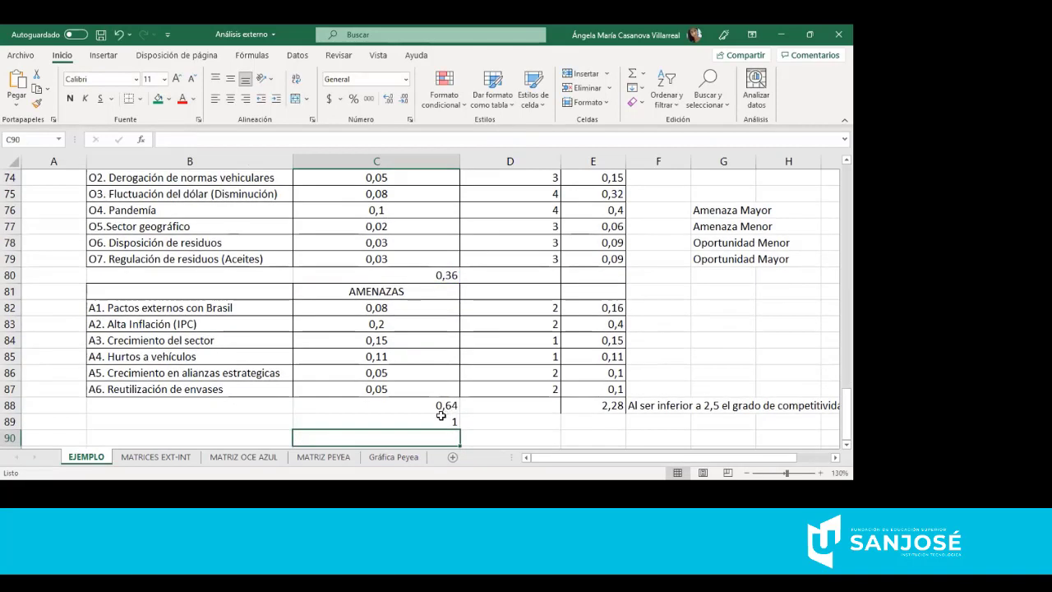
{"action": "left_click", "coordinate": [433, 418]}
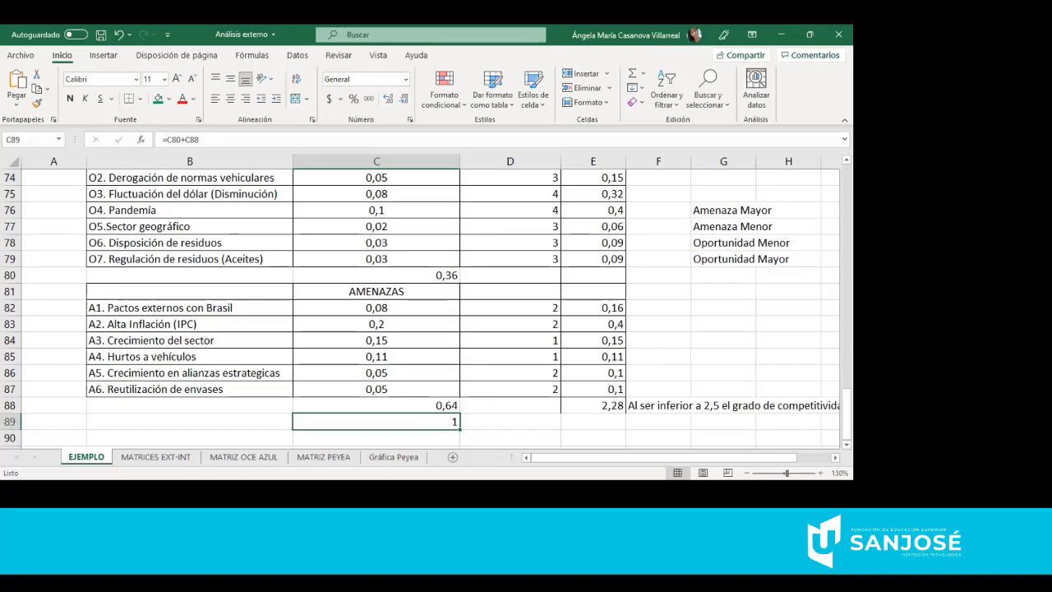
- Examine the MEFE rating scale in G76:I79, focusing on the ratings for Amenaza Mayor and Amenaza Menor
{"action": "scroll", "coordinate": [420, 309], "scroll_direction": "up", "scroll_amount": 2}
{"action": "scroll", "coordinate": [420, 309], "scroll_direction": "down", "scroll_amount": 1}
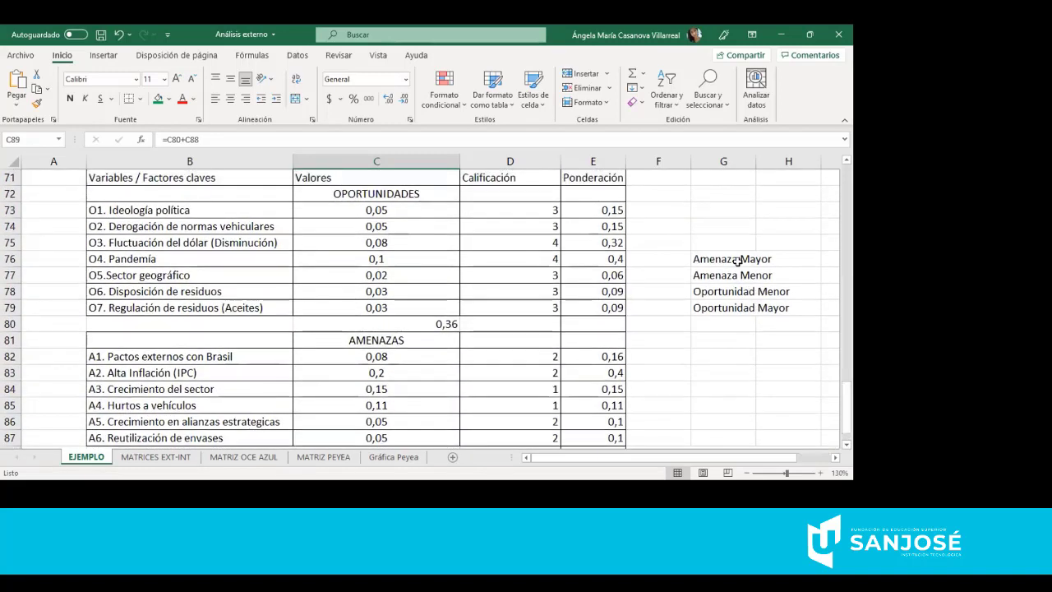
{"action": "left_click", "coordinate": [737, 254]}
{"action": "key", "text": "Right"}
{"action": "key", "text": "Right"}
{"action": "key", "text": "Right"}
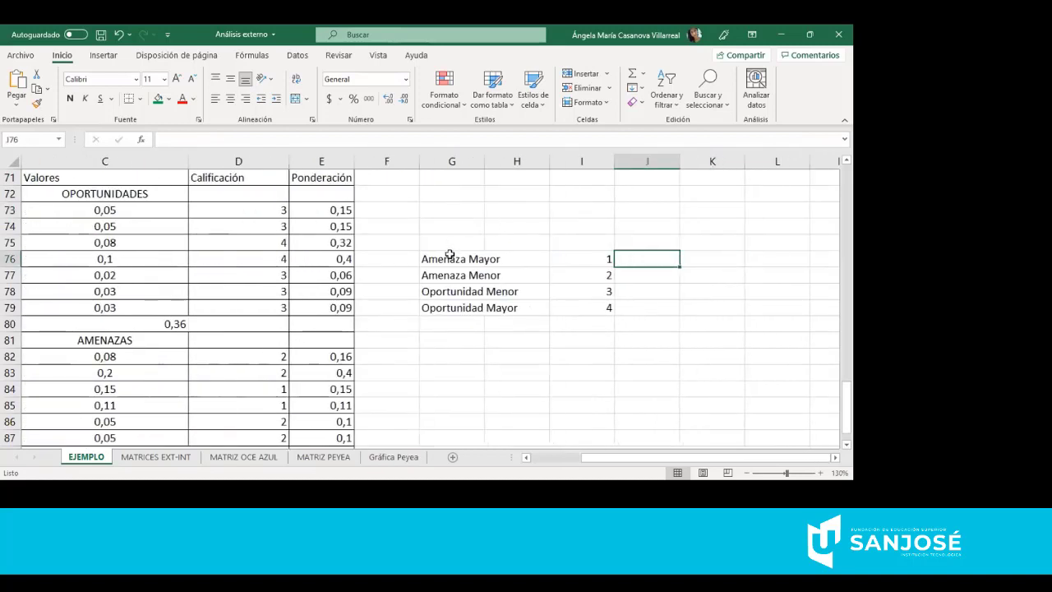
{"action": "left_click", "coordinate": [578, 264]}
{"action": "left_click", "coordinate": [429, 272]}
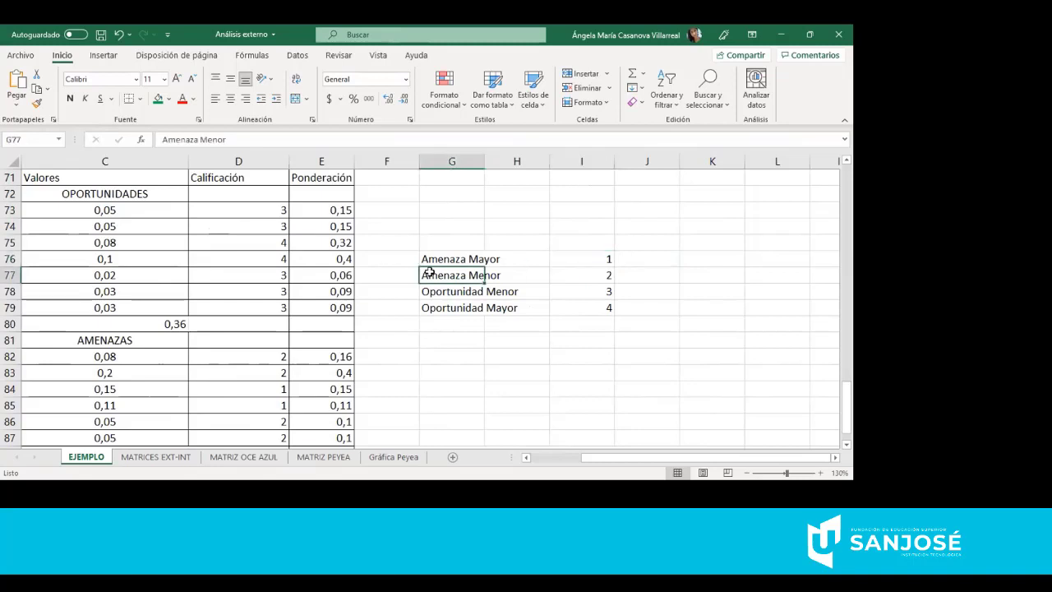
{"action": "left_click", "coordinate": [593, 274]}
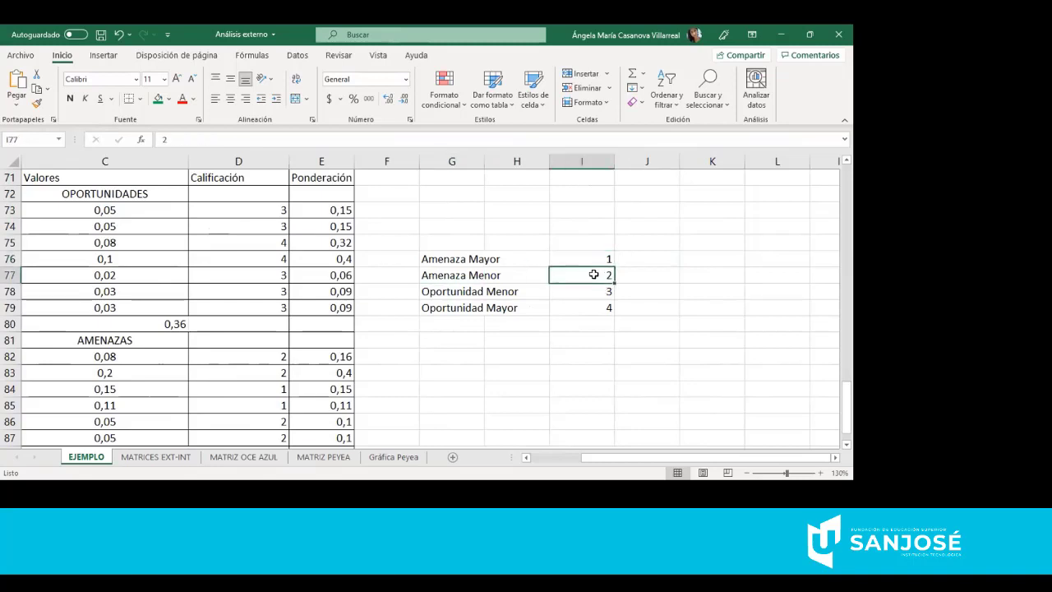
- Examine the MEFE ratings assigned to Oportunidad Menor and Oportunidad Mayor in G78:I79
{"action": "left_click", "coordinate": [453, 292]}
{"action": "left_click", "coordinate": [578, 292]}
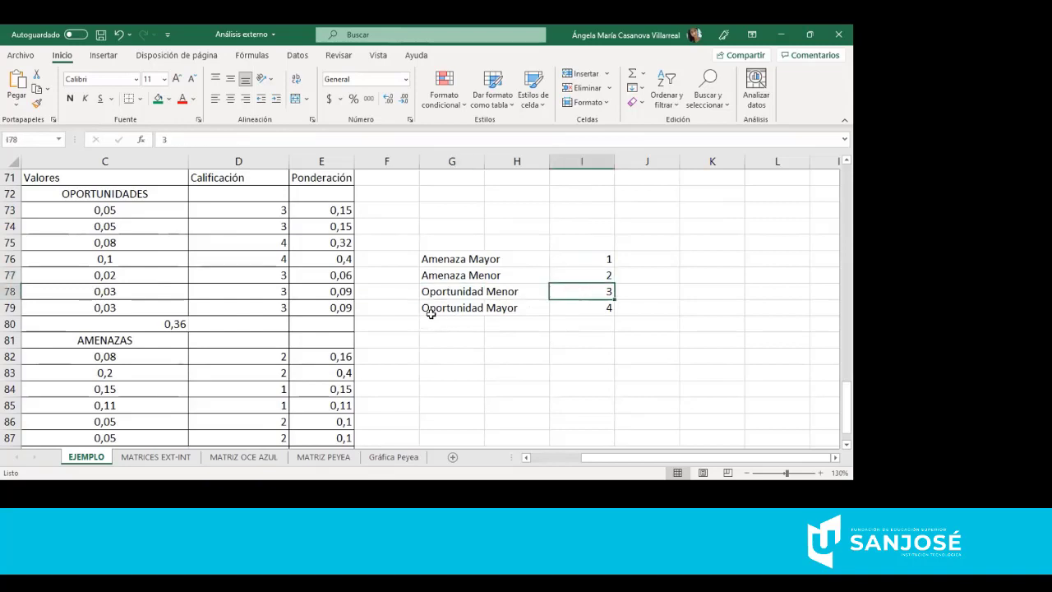
{"action": "left_click", "coordinate": [443, 308]}
{"action": "left_click", "coordinate": [566, 307]}
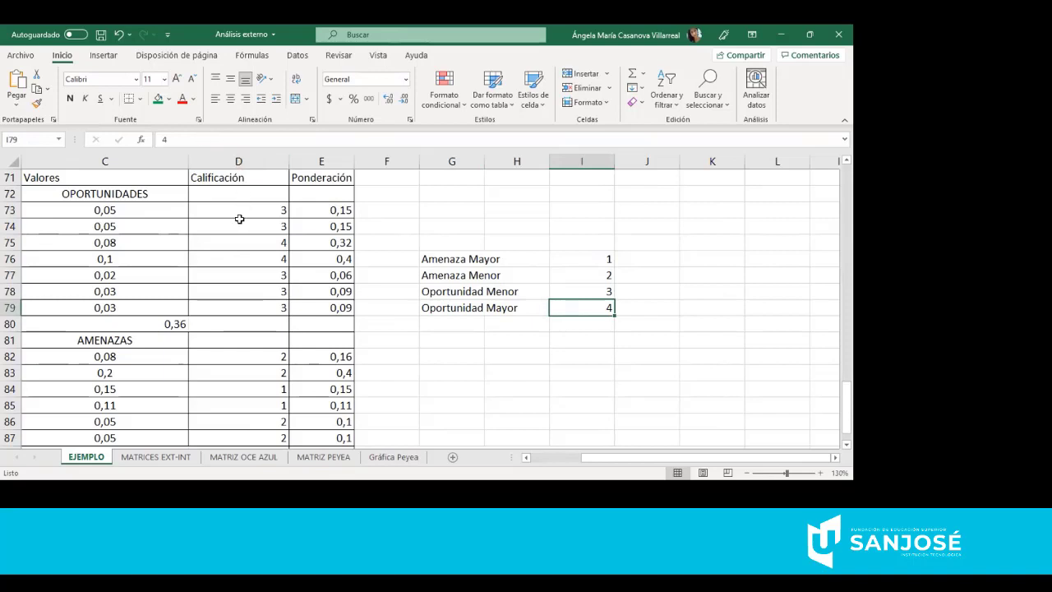
- Review the opportunities' Calificación values in D73:D79, focusing on the weight, rating and weighted score of O3. Fluctuación del dólar
{"action": "left_click_drag", "start_coordinate": [661, 458], "coordinate": [609, 450]}
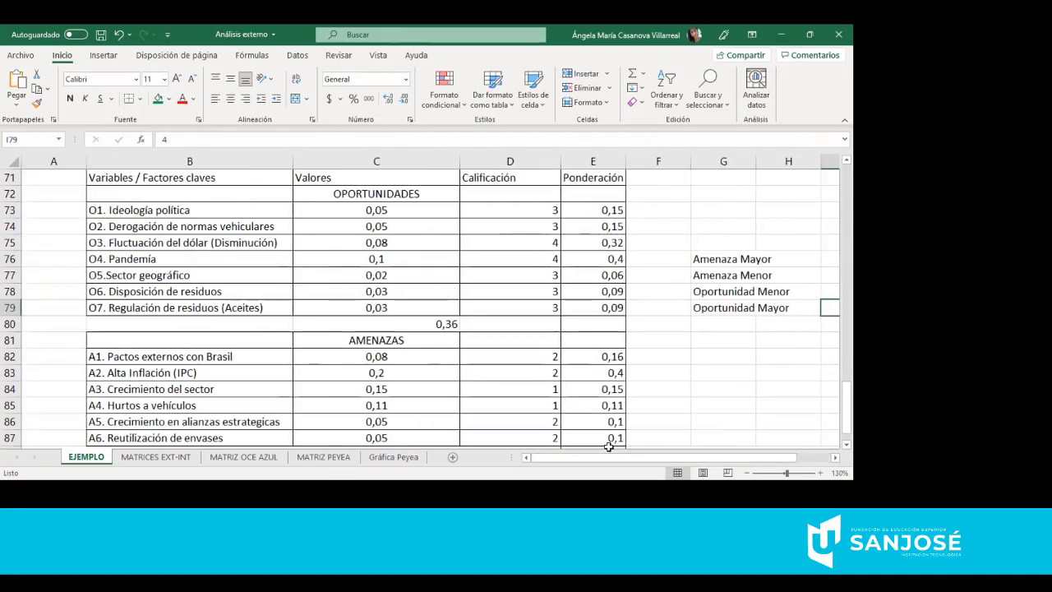
{"action": "left_click_drag", "start_coordinate": [533, 211], "coordinate": [498, 307]}
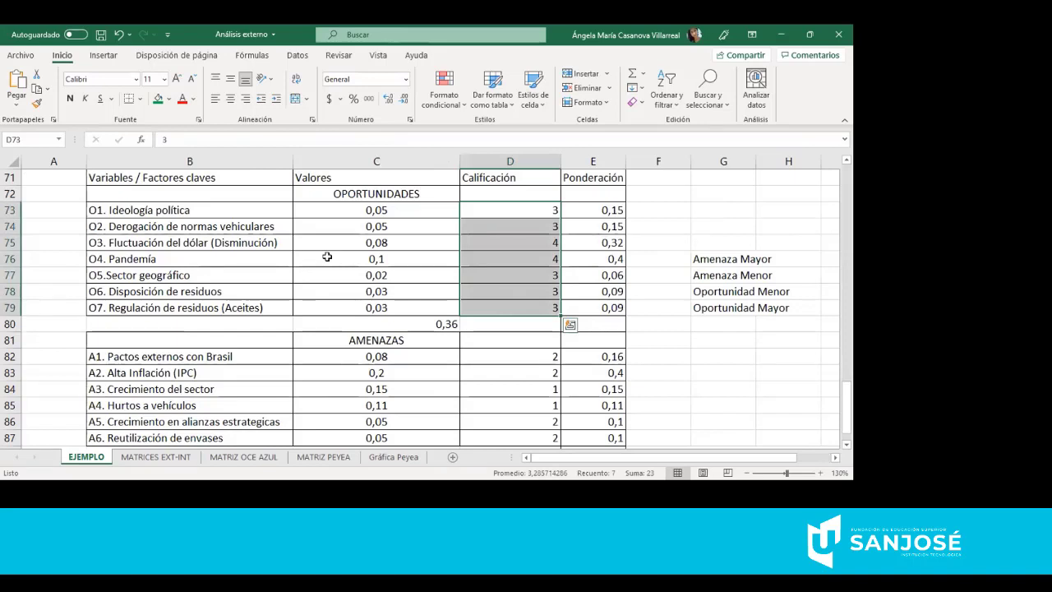
{"action": "left_click", "coordinate": [238, 243]}
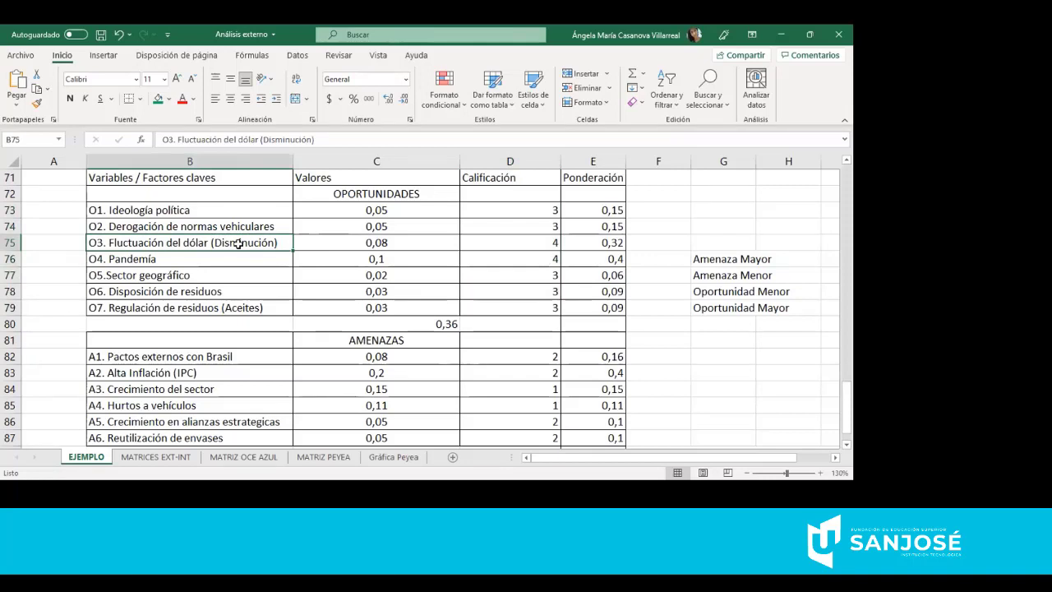
{"action": "key", "text": "Right"}
{"action": "key", "text": "Right"}
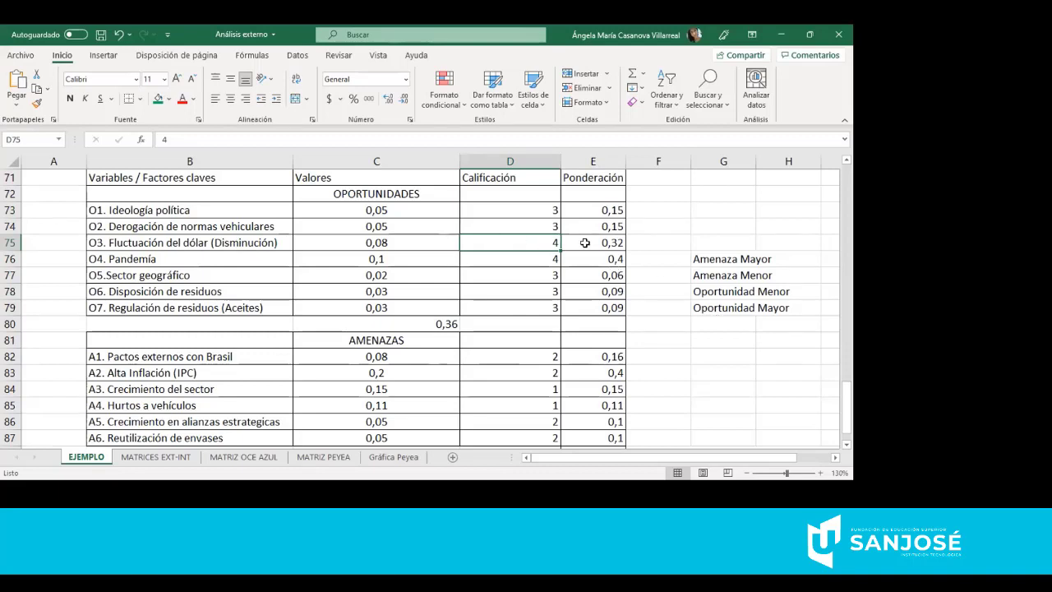
{"action": "key", "text": "Right"}
{"action": "key", "text": "Right"}
{"action": "key", "text": "Right"}
{"action": "key", "text": "Right"}
{"action": "key", "text": "Right"}
{"action": "key", "text": "Right"}
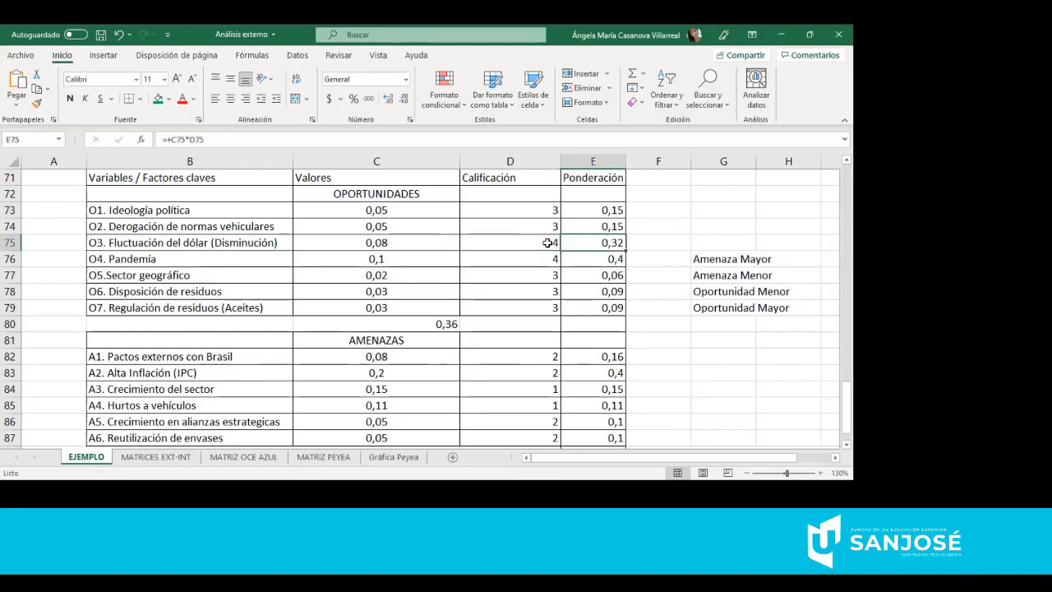
{"action": "key", "text": "Right"}
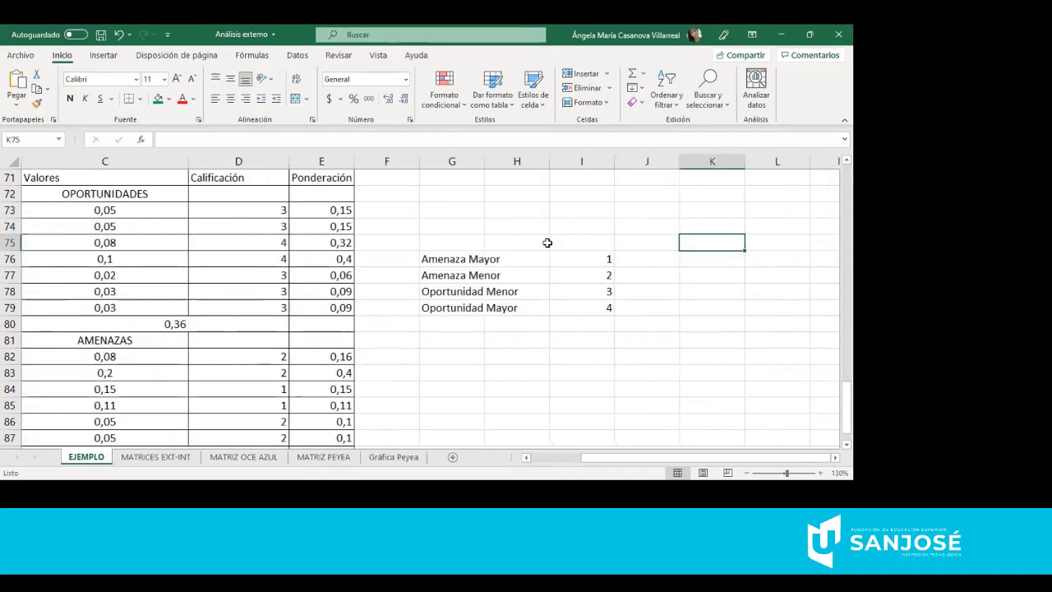
{"action": "key", "text": "Left"}
{"action": "key", "text": "Left"}
{"action": "key", "text": "Left"}
{"action": "key", "text": "Left"}
{"action": "key", "text": "Left"}
{"action": "key", "text": "Left"}
{"action": "key", "text": "Left"}
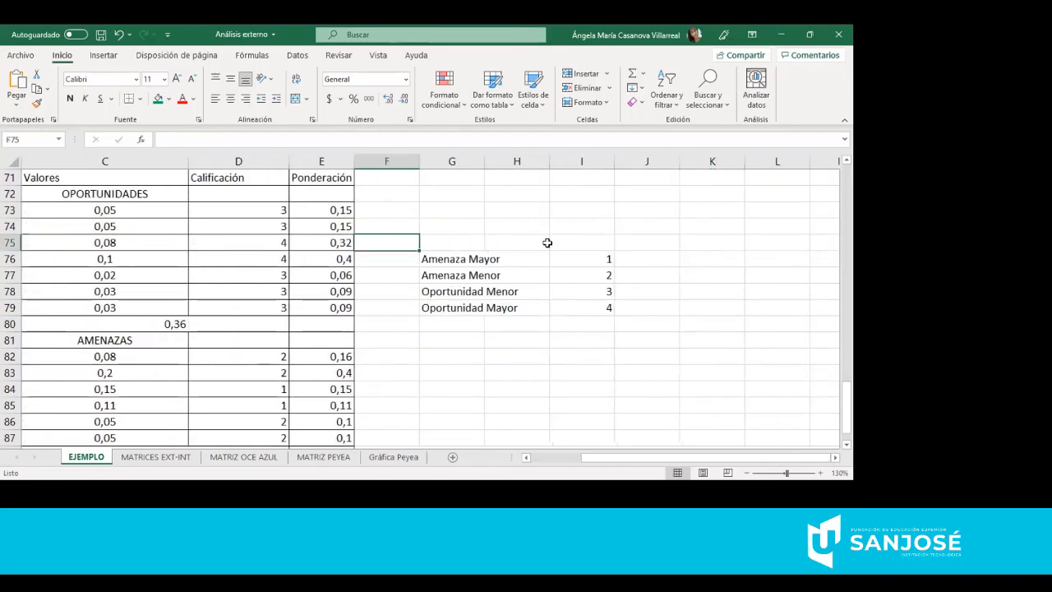
- Go to the threats section of the MEFE matrix and inspect the Calificación of A2. Alta Inflación in D83
{"action": "key", "text": "Down"}
{"action": "key", "text": "Down"}
{"action": "key", "text": "Down"}
{"action": "key", "text": "Down"}
{"action": "key", "text": "Down"}
{"action": "key", "text": "Down"}
{"action": "key", "text": "Down"}
{"action": "key", "text": "Down"}
{"action": "key", "text": "Down"}
{"action": "key", "text": "Down"}
{"action": "key", "text": "Down"}
{"action": "key", "text": "Left"}
{"action": "key", "text": "Left"}
{"action": "key", "text": "Left"}
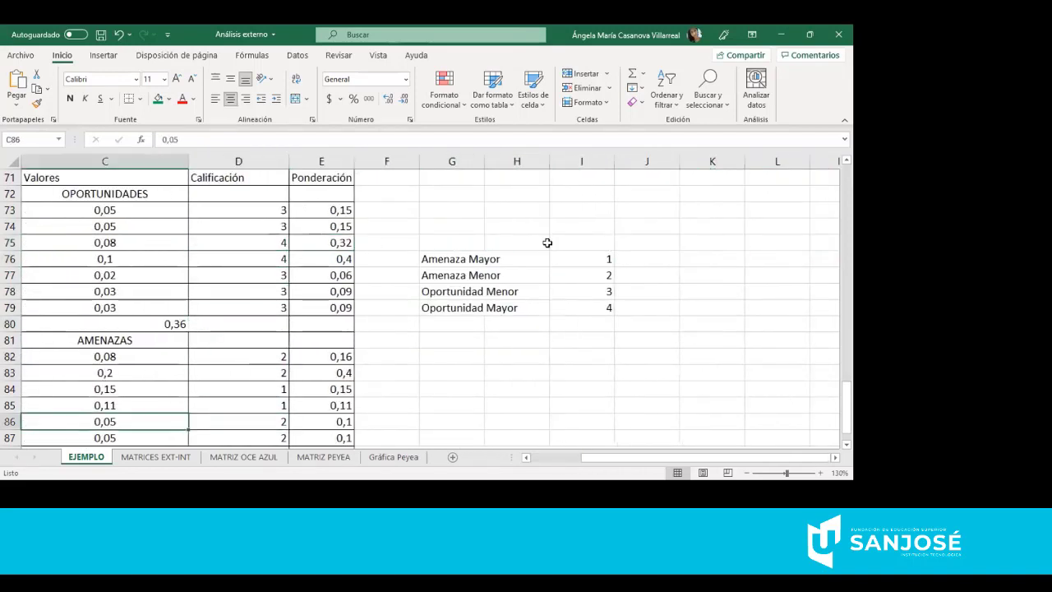
{"action": "key", "text": "Down"}
{"action": "key", "text": "Down"}
{"action": "key", "text": "Down"}
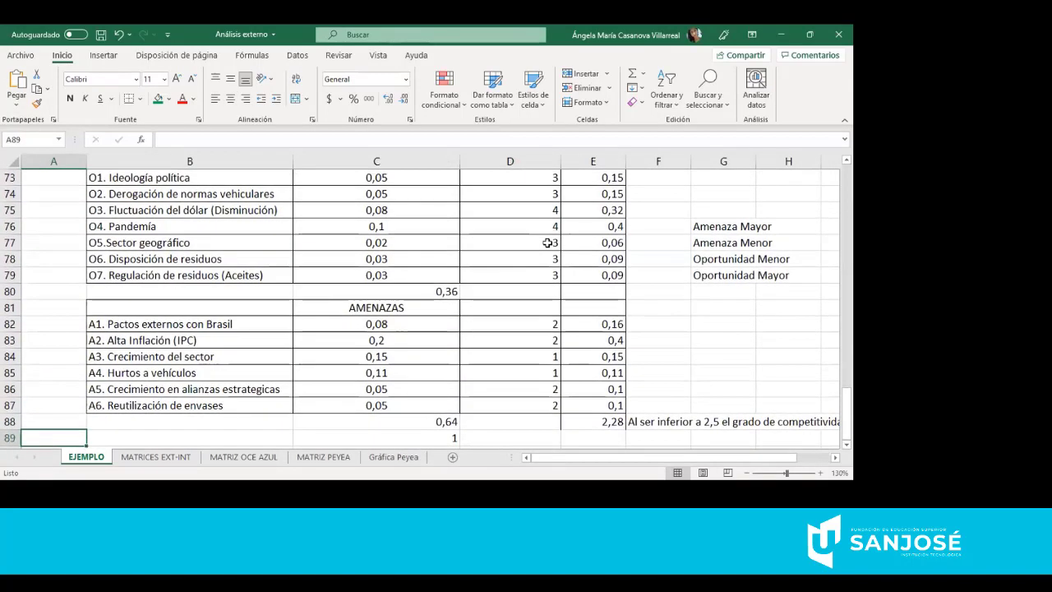
{"action": "left_click", "coordinate": [221, 341]}
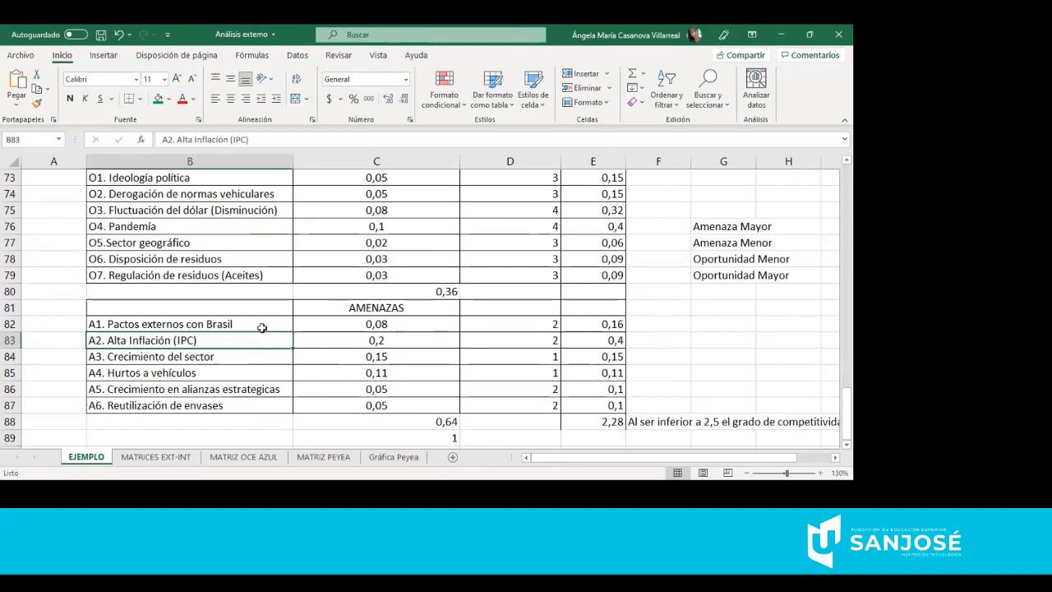
{"action": "left_click", "coordinate": [495, 337]}
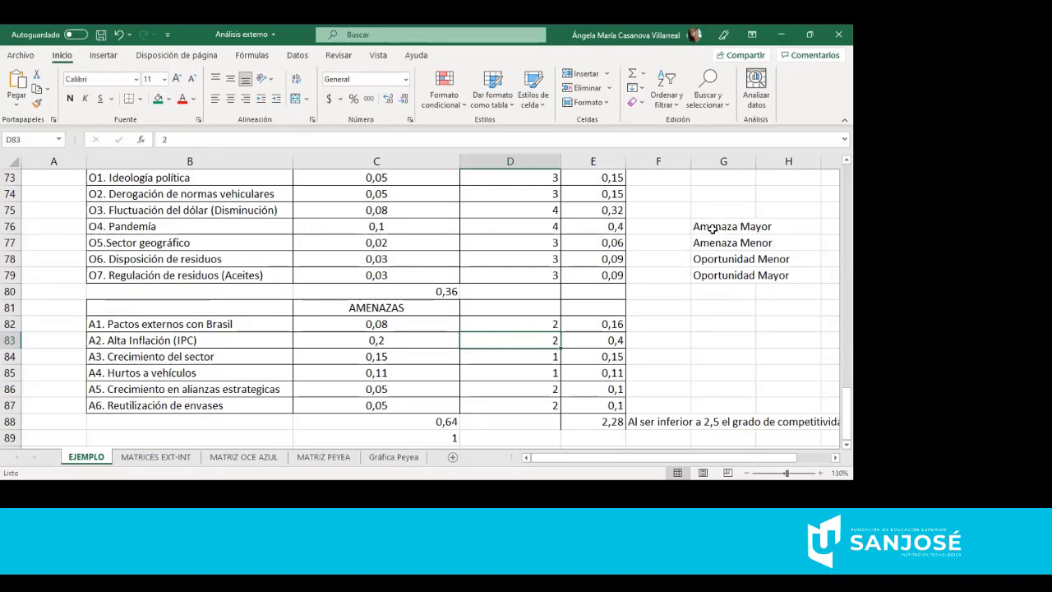
- Compare the Amenaza Mayor and Amenaza Menor scale with the ratings given to threats A1 and A3
{"action": "left_click", "coordinate": [712, 228]}
{"action": "key", "text": "Right"}
{"action": "key", "text": "Right"}
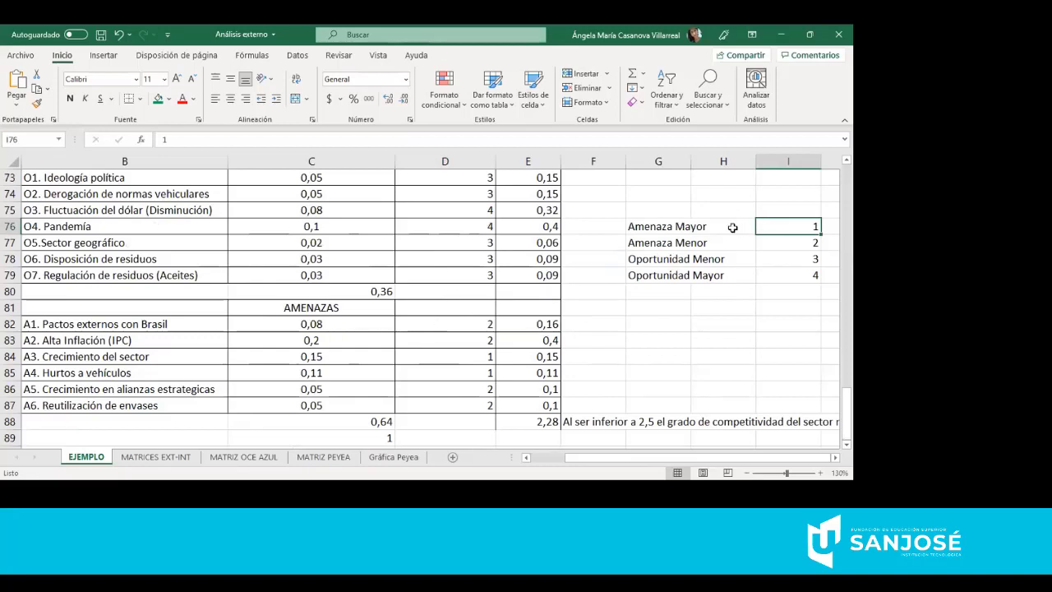
{"action": "left_click", "coordinate": [656, 243]}
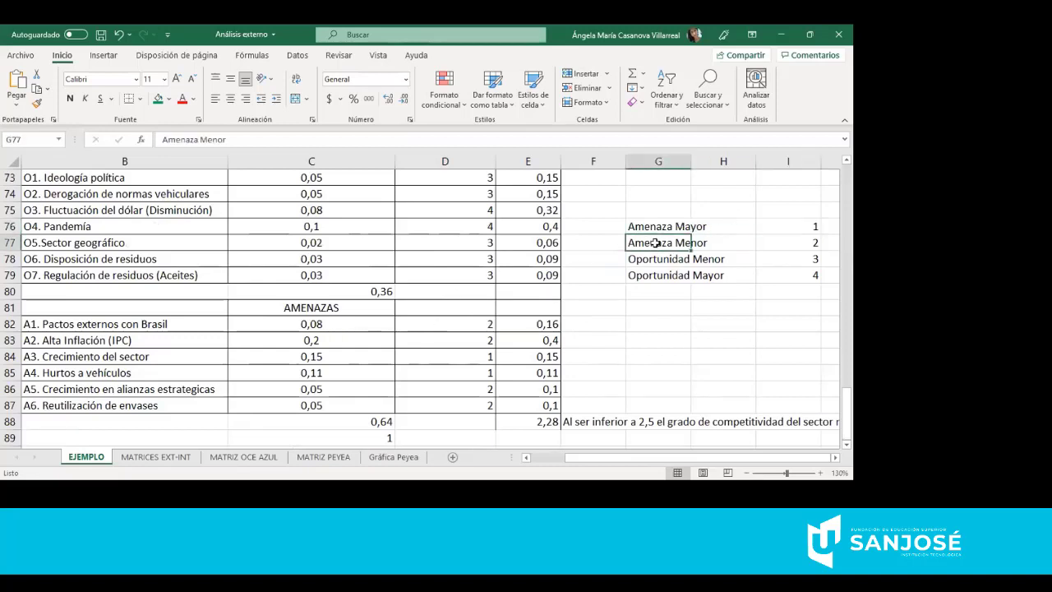
{"action": "left_click", "coordinate": [445, 356]}
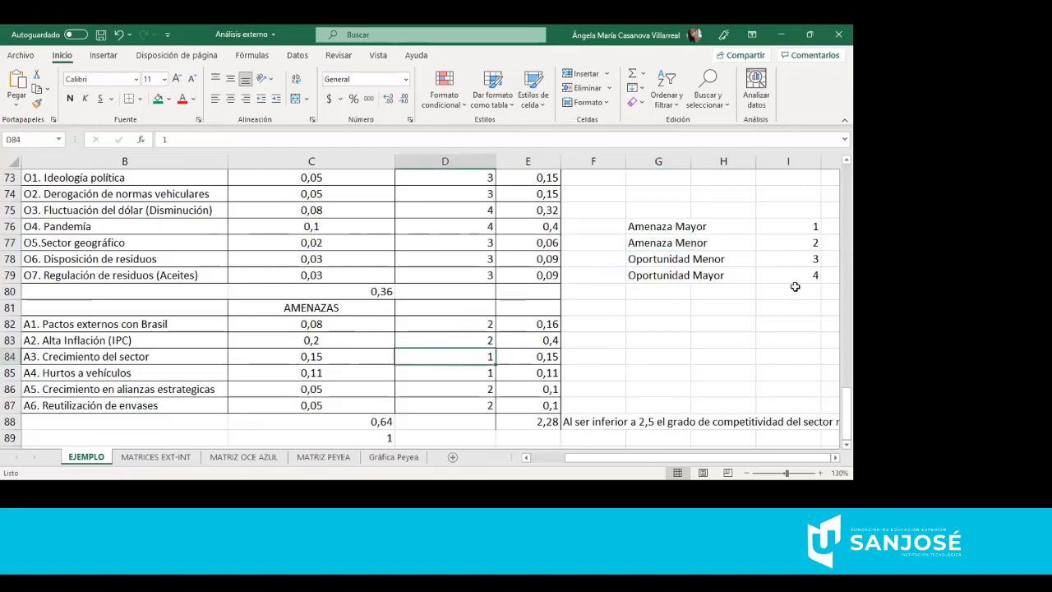
{"action": "left_click", "coordinate": [477, 323]}
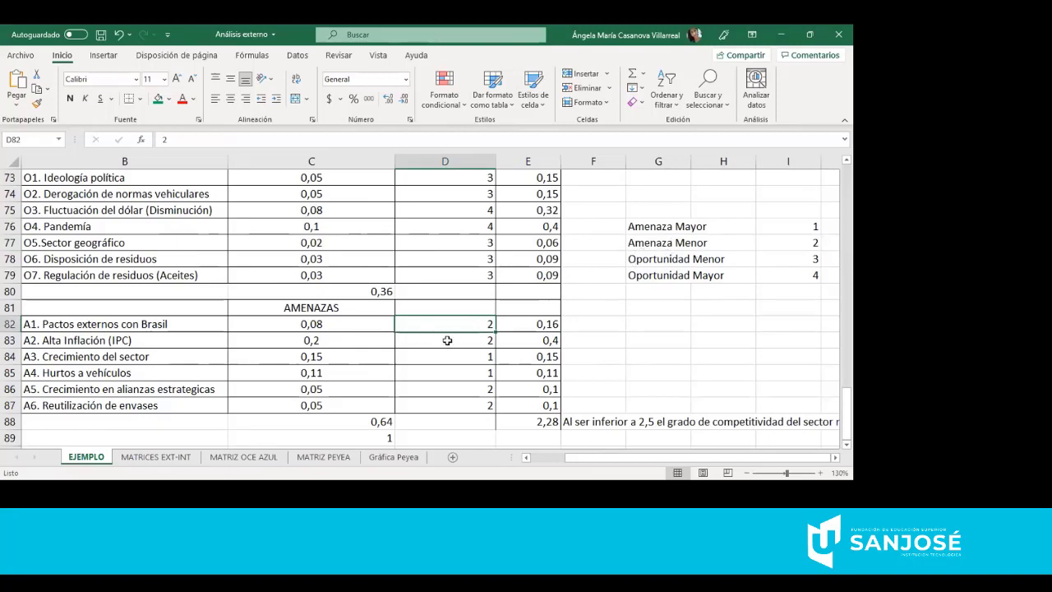
- Check the Ponderación formula in E83 that multiplies the weight of A2. Alta Inflación by its rating
{"action": "left_click", "coordinate": [510, 337]}
{"action": "double_click", "coordinate": [510, 337]}
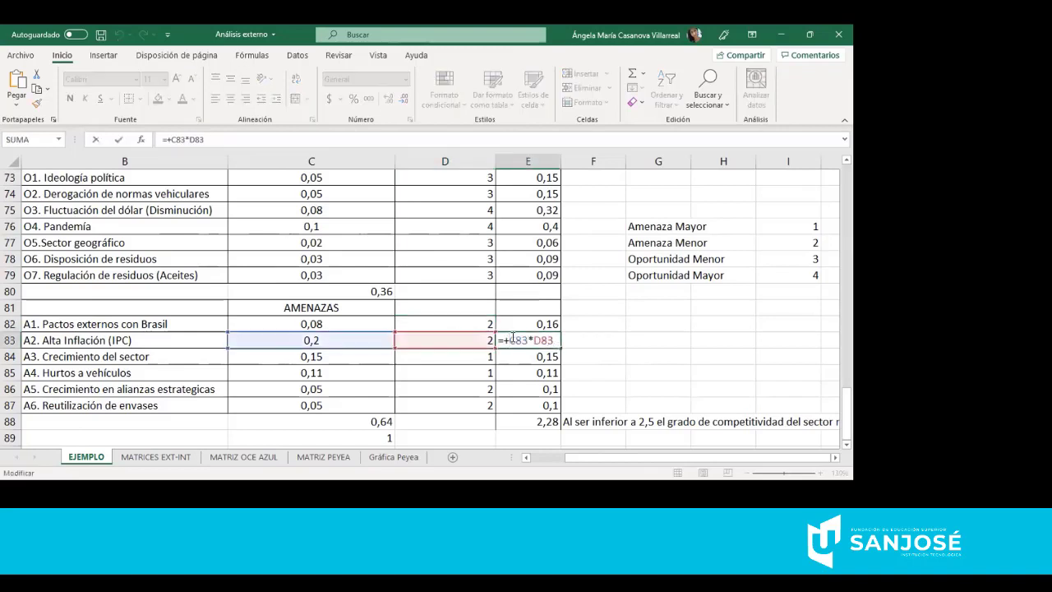
{"action": "key", "text": "Return"}
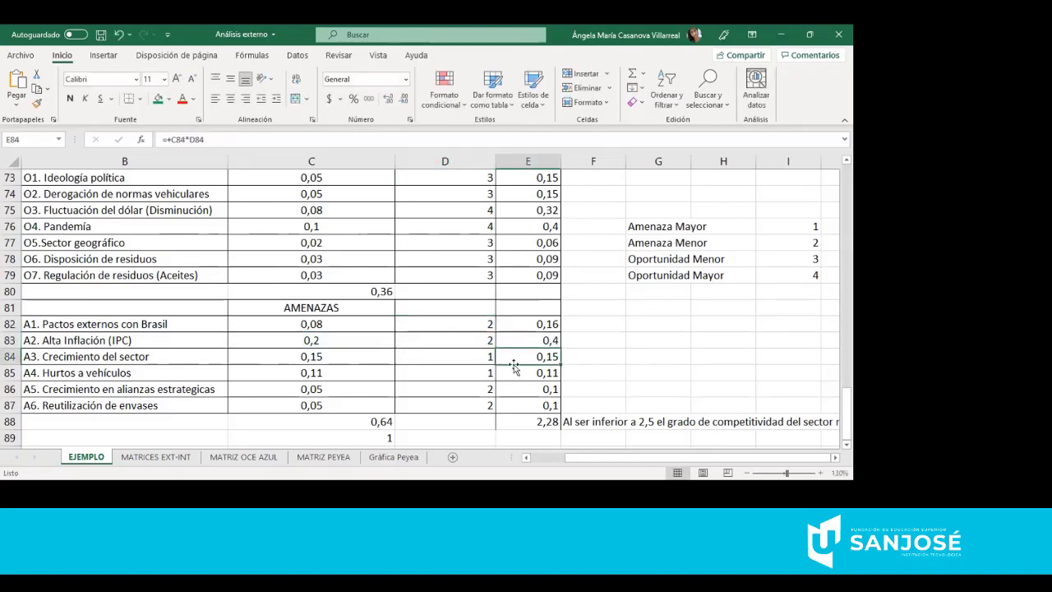
- Check the SUMA formula in E88 and the Ponderación range it adds across opportunities and threats
{"action": "double_click", "coordinate": [536, 421]}
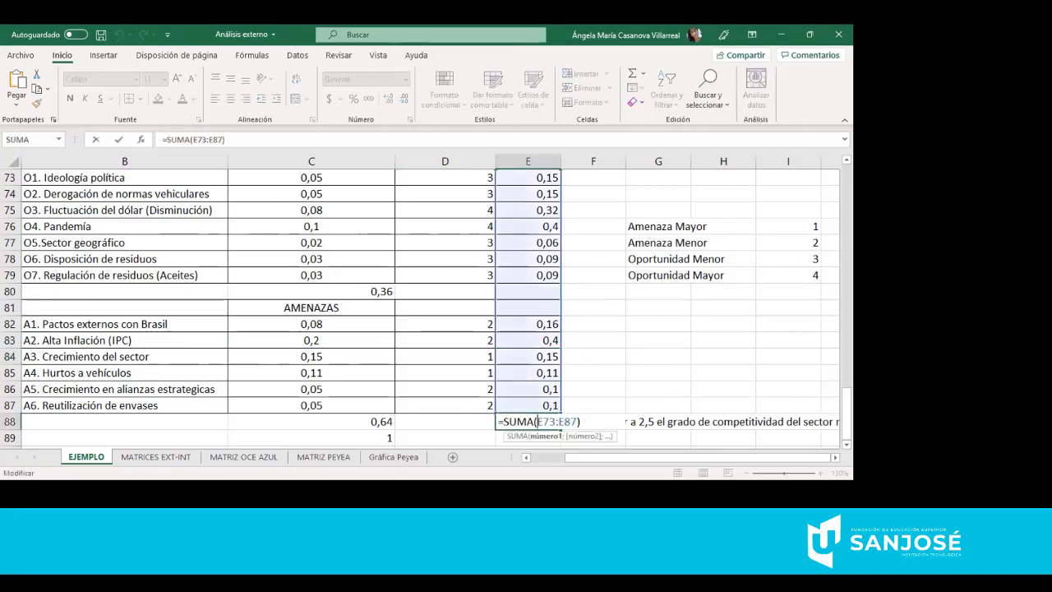
{"action": "scroll", "coordinate": [420, 309], "scroll_direction": "up", "scroll_amount": 2}
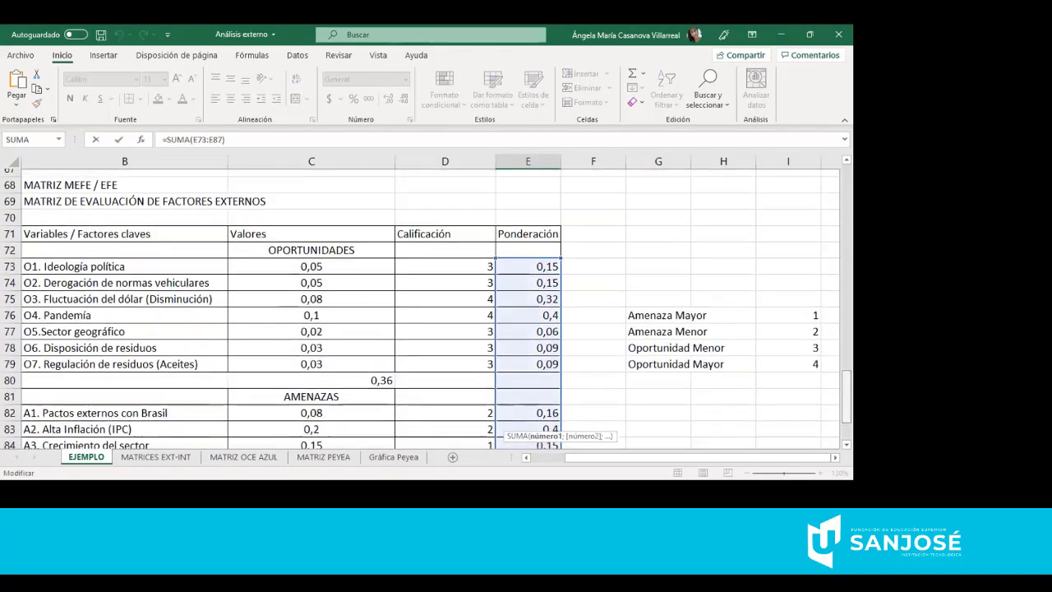
{"action": "scroll", "coordinate": [420, 309], "scroll_direction": "down", "scroll_amount": 2}
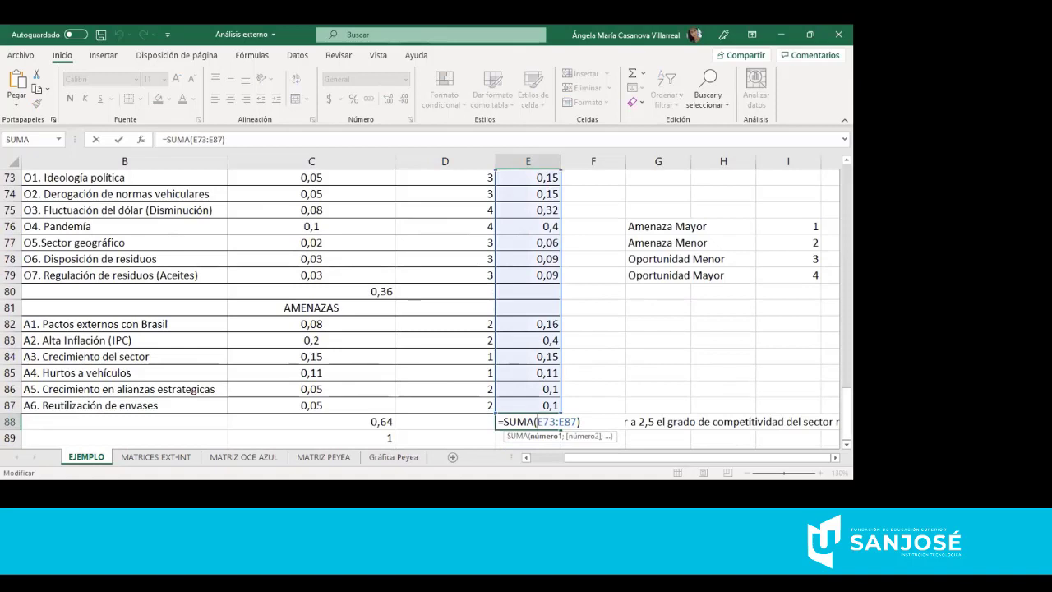
{"action": "key", "text": "Return"}
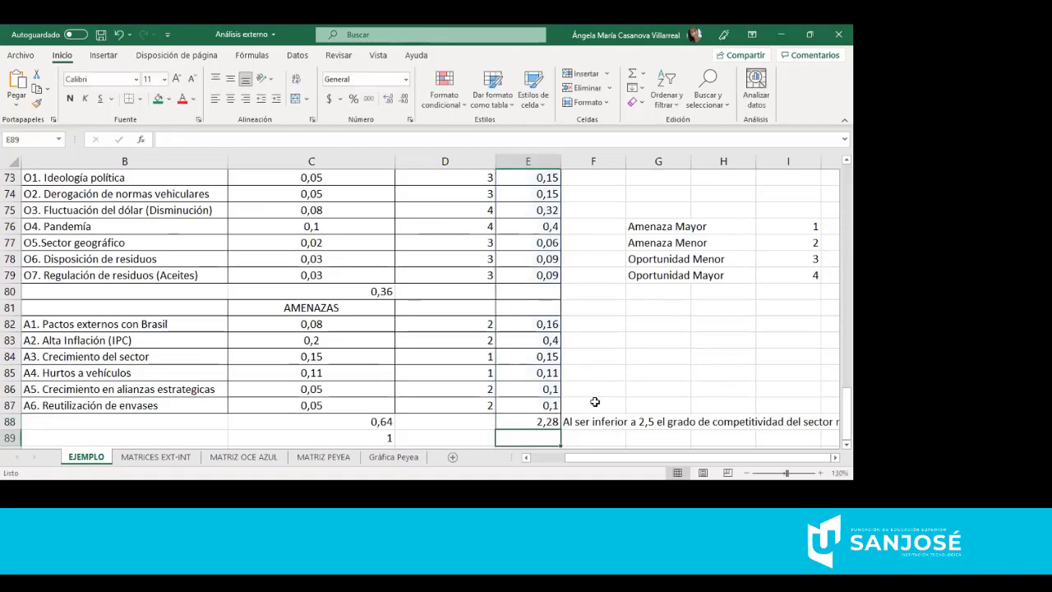
- Read the conclusion in F88 on the sector's degree of competitiveness beside the Ponderación total
{"action": "left_click", "coordinate": [529, 420]}
{"action": "key", "text": "Right"}
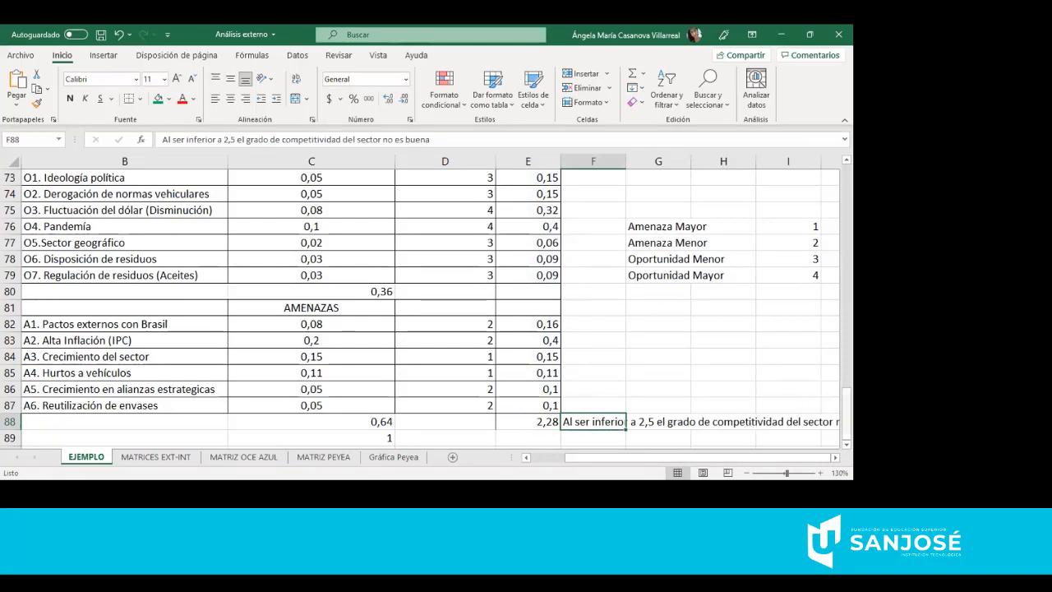
{"action": "key", "text": "Right"}
{"action": "key", "text": "Right"}
{"action": "key", "text": "Right"}
{"action": "key", "text": "Right"}
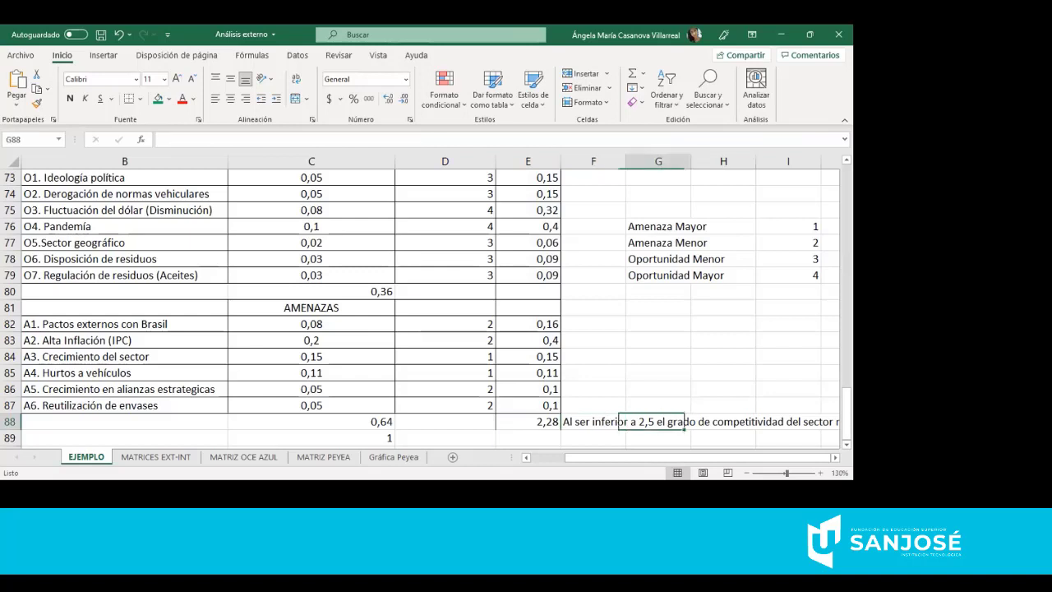
{"action": "key", "text": "Left"}
{"action": "key", "text": "Left"}
{"action": "key", "text": "Left"}
{"action": "key", "text": "Left"}
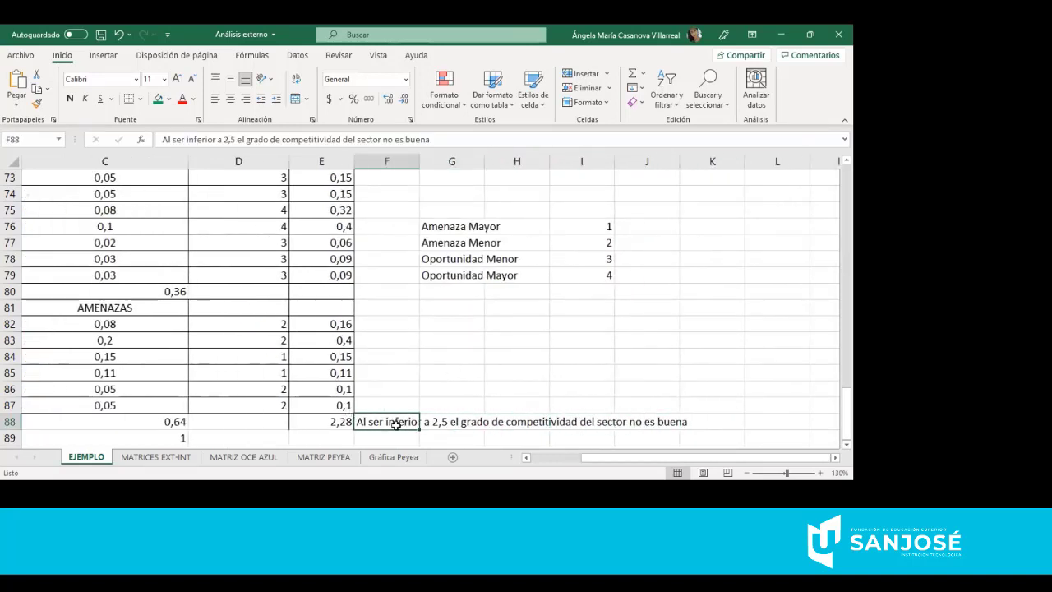
- Look back over the MEFE matrix and the external factor and DOFA tables above it
{"action": "left_click", "coordinate": [478, 392]}
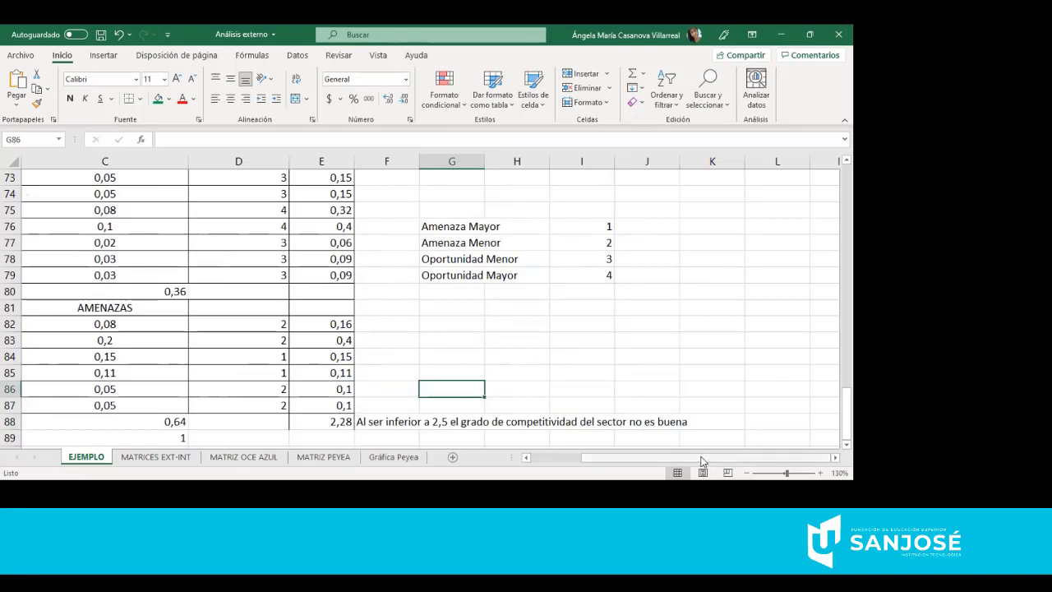
{"action": "left_click_drag", "start_coordinate": [703, 461], "coordinate": [634, 450]}
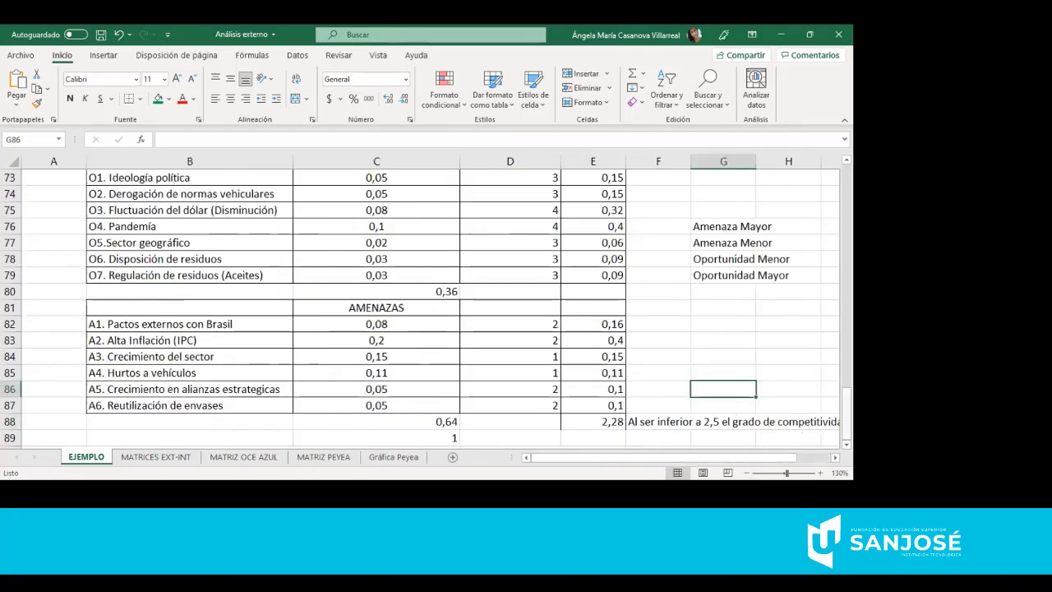
{"action": "scroll", "coordinate": [420, 308], "scroll_direction": "up", "scroll_amount": 2}
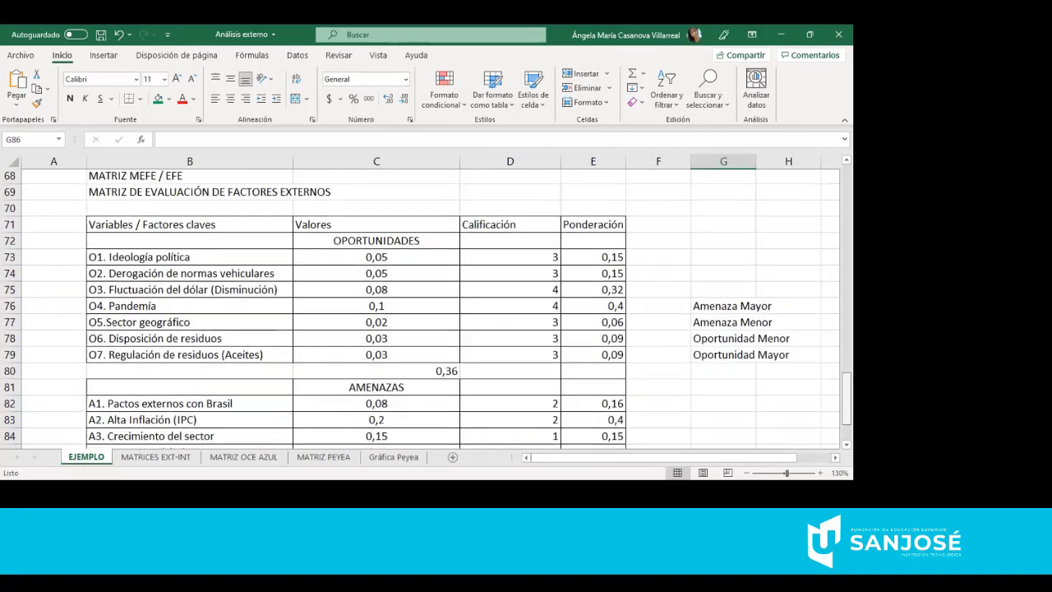
{"action": "scroll", "coordinate": [420, 308], "scroll_direction": "down", "scroll_amount": 2}
{"action": "scroll", "coordinate": [420, 308], "scroll_direction": "up", "scroll_amount": 1}
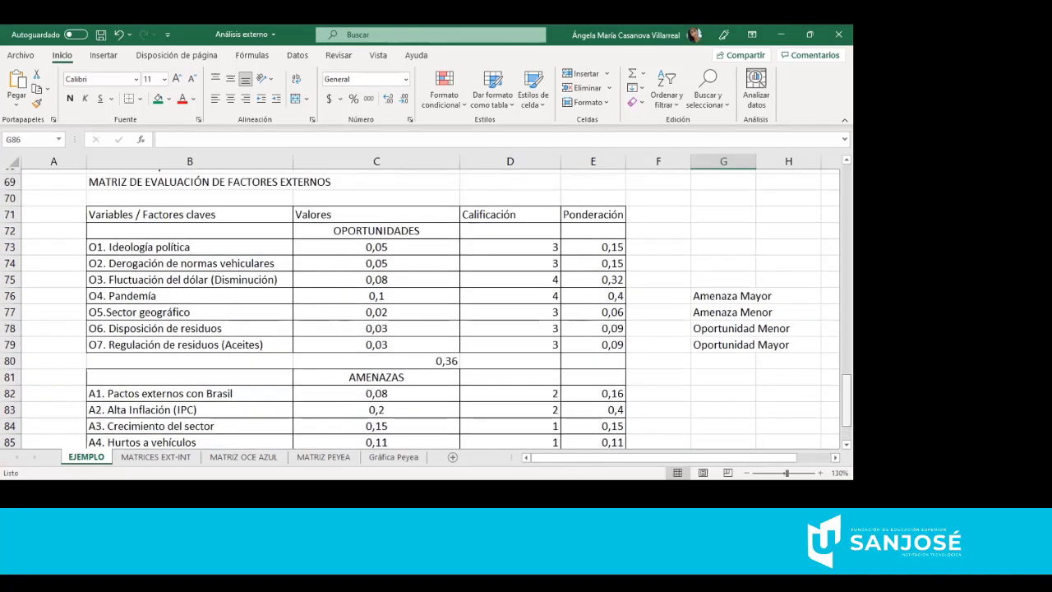
{"action": "scroll", "coordinate": [420, 308], "scroll_direction": "up", "scroll_amount": 18}
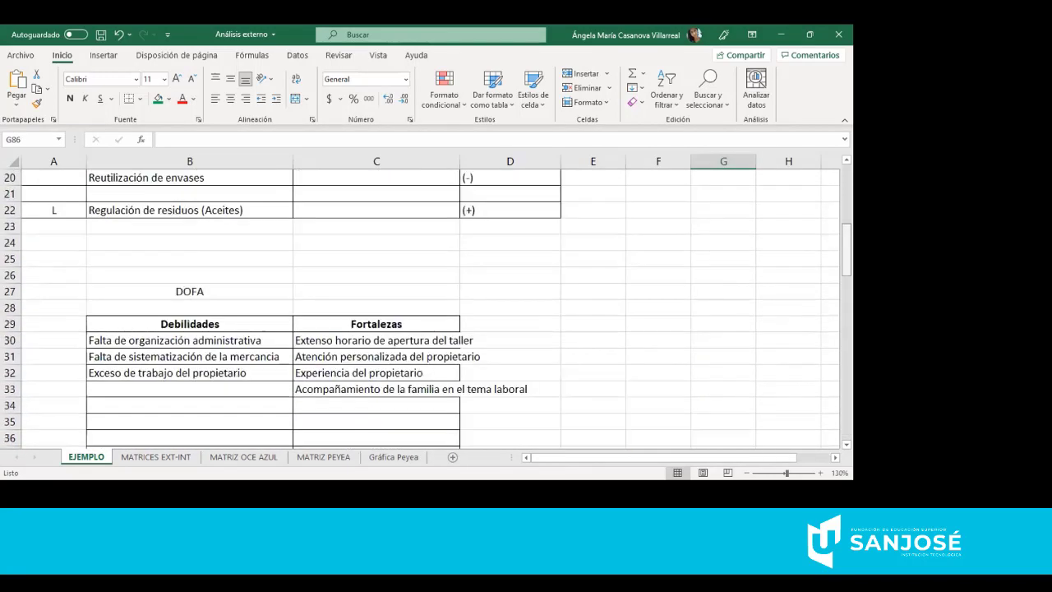
{"action": "scroll", "coordinate": [420, 308], "scroll_direction": "up", "scroll_amount": 5}
{"action": "scroll", "coordinate": [826, 431], "scroll_direction": "down", "scroll_amount": 20}
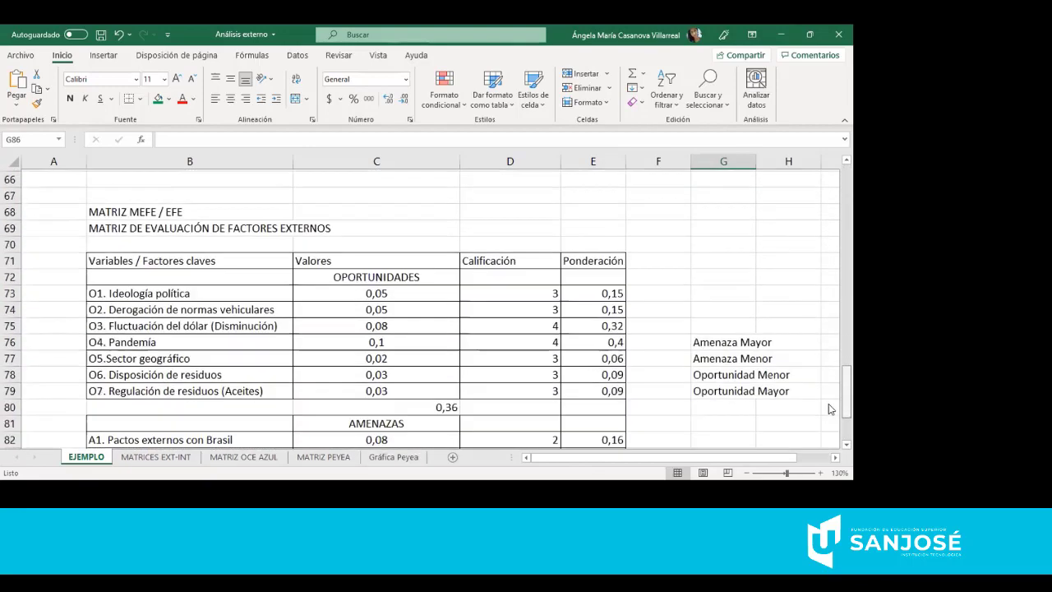
{"action": "scroll", "coordinate": [827, 427], "scroll_direction": "up", "scroll_amount": 2}
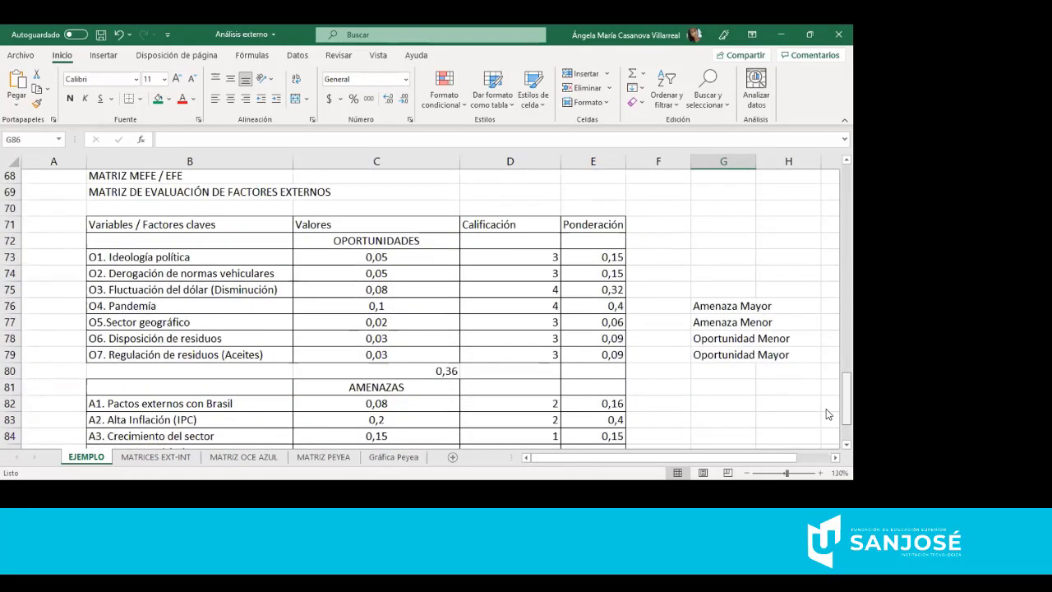
- Select the opportunity weights in C73:C79 of the MEFE matrix for review
{"action": "scroll", "coordinate": [827, 417], "scroll_direction": "down", "scroll_amount": 1}
{"action": "left_click", "coordinate": [692, 329]}
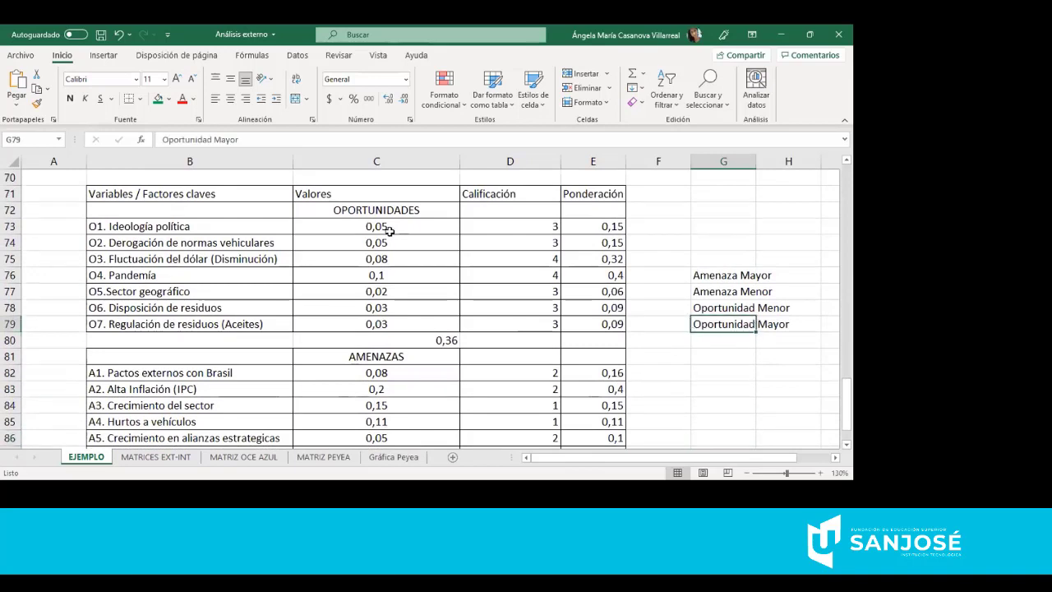
{"action": "left_click_drag", "start_coordinate": [389, 228], "coordinate": [377, 323]}
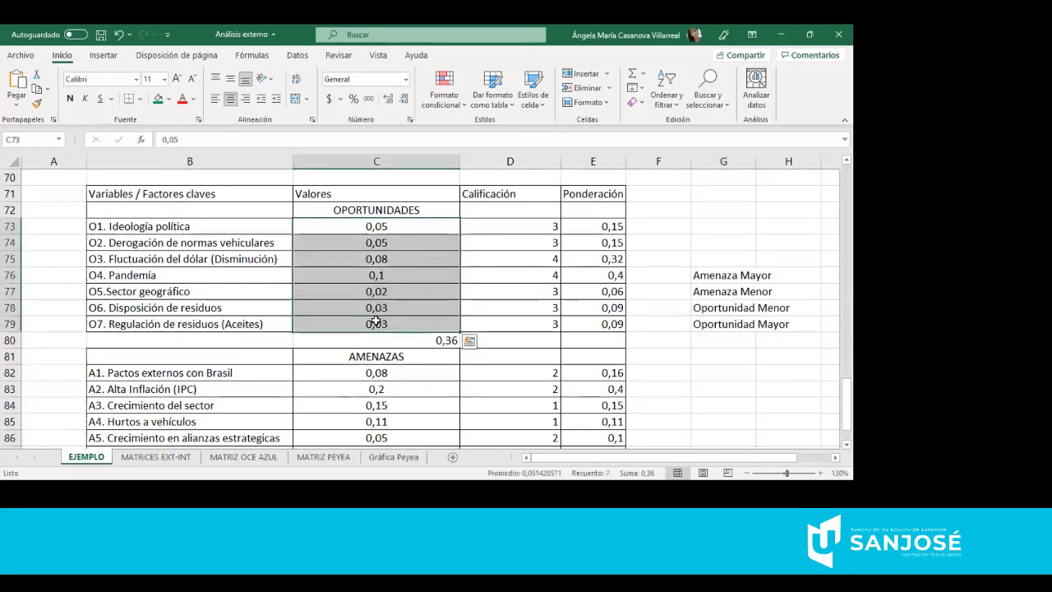
- Go down the Valores column of the MEFE matrix, reviewing each opportunity weight and the threat weights below
{"action": "left_click", "coordinate": [420, 224]}
{"action": "key", "text": "Return"}
{"action": "key", "text": "Down"}
{"action": "key", "text": "Down"}
{"action": "key", "text": "Down"}
{"action": "key", "text": "Down"}
{"action": "key", "text": "Down"}
{"action": "key", "text": "Down"}
{"action": "key", "text": "Down"}
{"action": "key", "text": "Down"}
{"action": "key", "text": "Down"}
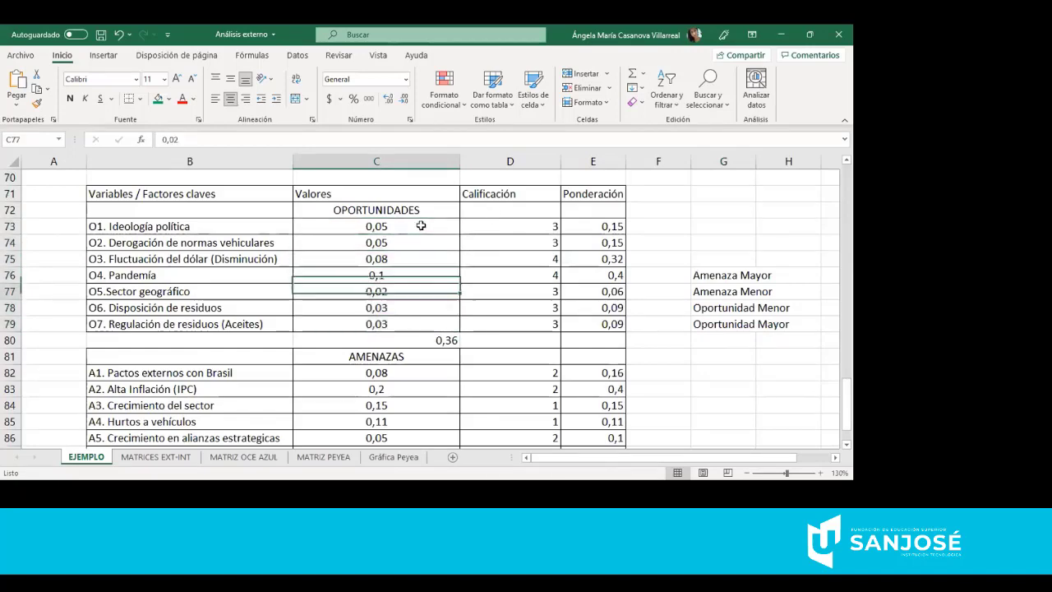
{"action": "key", "text": "Down"}
{"action": "key", "text": "Down"}
{"action": "key", "text": "Down"}
{"action": "key", "text": "Down"}
{"action": "key", "text": "Down"}
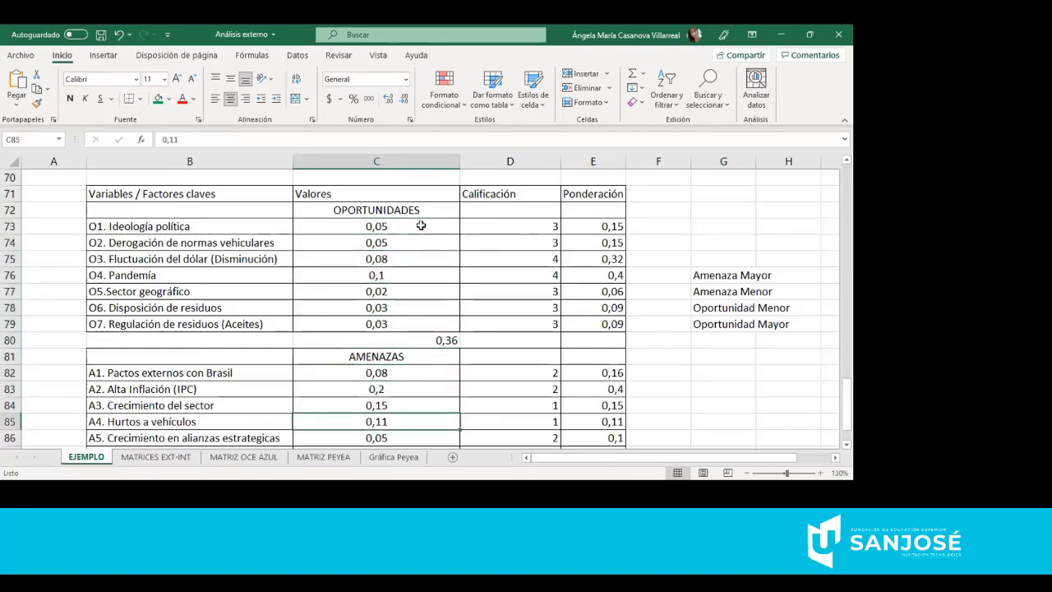
- Retrace the Valores column between the opportunity and threat weights to compare how the factors are weighted
{"action": "key", "text": "Up"}
{"action": "key", "text": "Up"}
{"action": "key", "text": "Up"}
{"action": "key", "text": "Up"}
{"action": "key", "text": "Up"}
{"action": "key", "text": "Up"}
{"action": "key", "text": "Up"}
{"action": "key", "text": "Up"}
{"action": "key", "text": "Up"}
{"action": "key", "text": "Up"}
{"action": "key", "text": "Up"}
{"action": "key", "text": "Up"}
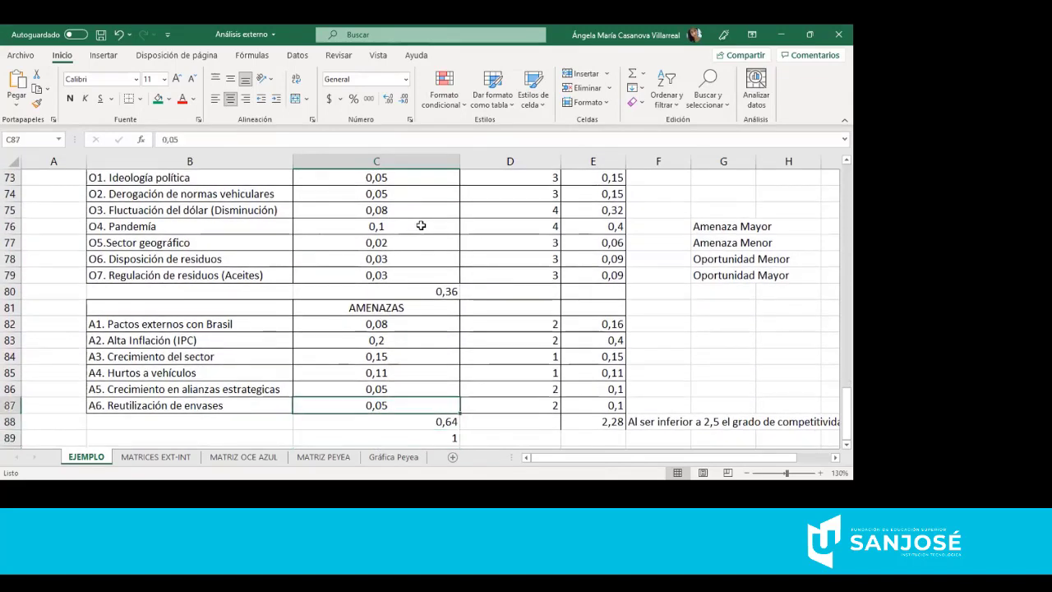
{"action": "key", "text": "Up"}
{"action": "key", "text": "Up"}
{"action": "key", "text": "Up"}
{"action": "key", "text": "Up"}
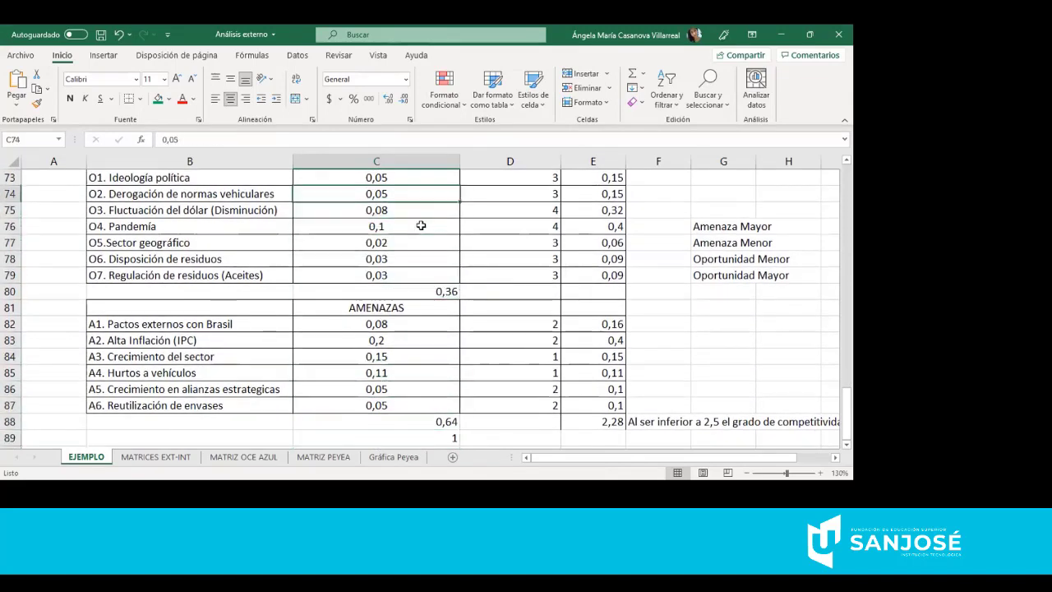
{"action": "key", "text": "Down"}
{"action": "key", "text": "Down"}
{"action": "key", "text": "Down"}
{"action": "key", "text": "Down"}
{"action": "key", "text": "Down"}
{"action": "key", "text": "Down"}
{"action": "key", "text": "Down"}
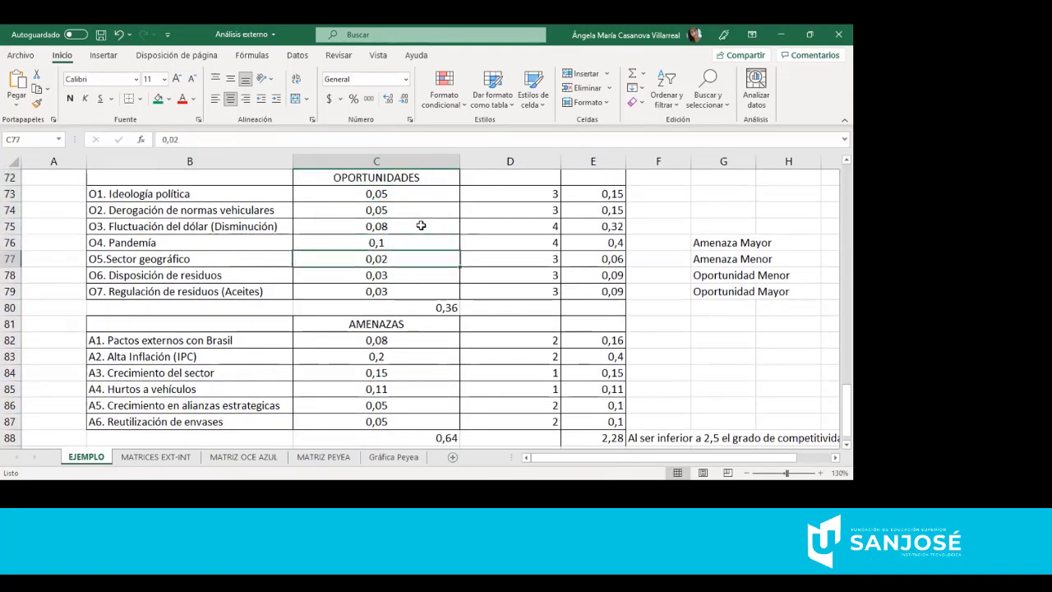
- Check the weight subtotals in C80 and C88 and highlight the opportunity weights in C73:C79
{"action": "left_click", "coordinate": [363, 310]}
{"action": "left_click", "coordinate": [343, 438]}
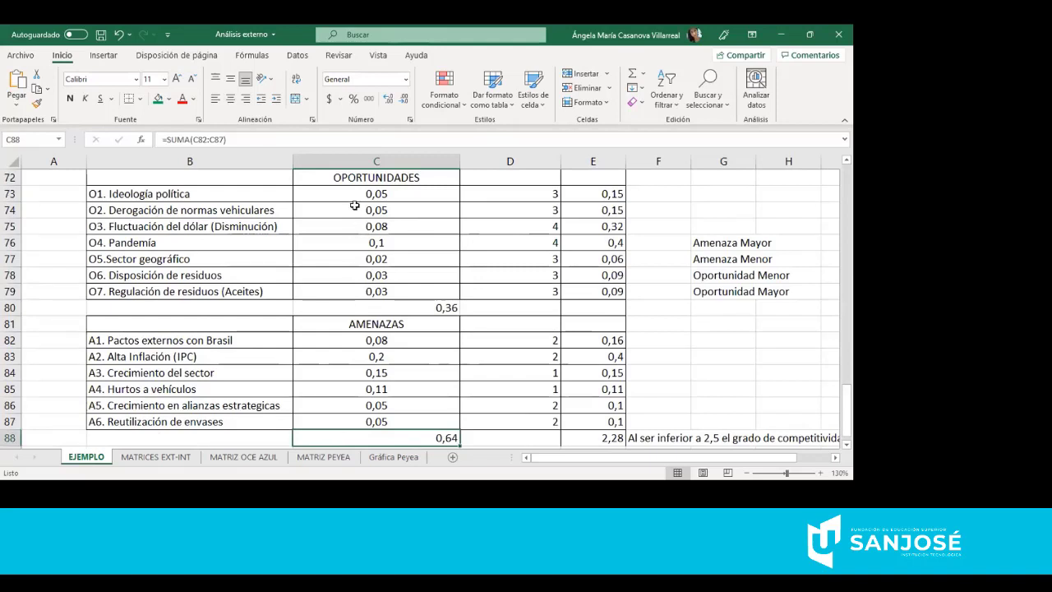
{"action": "left_click_drag", "start_coordinate": [351, 197], "coordinate": [346, 282]}
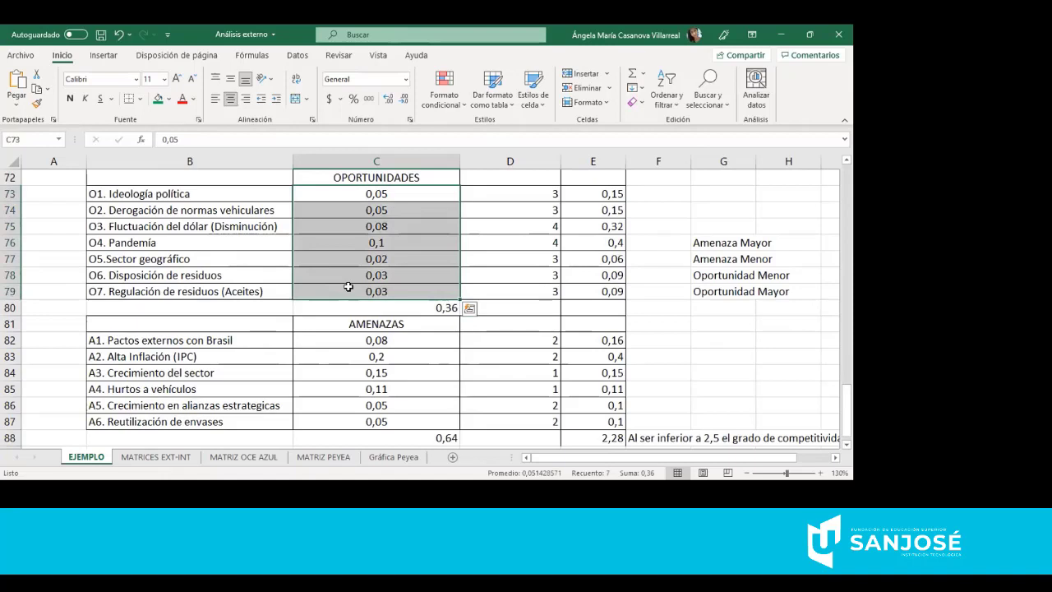
- Examine the individual weights of opportunities O3, O4, O2 and O1 in the Valores column
{"action": "left_click", "coordinate": [320, 226]}
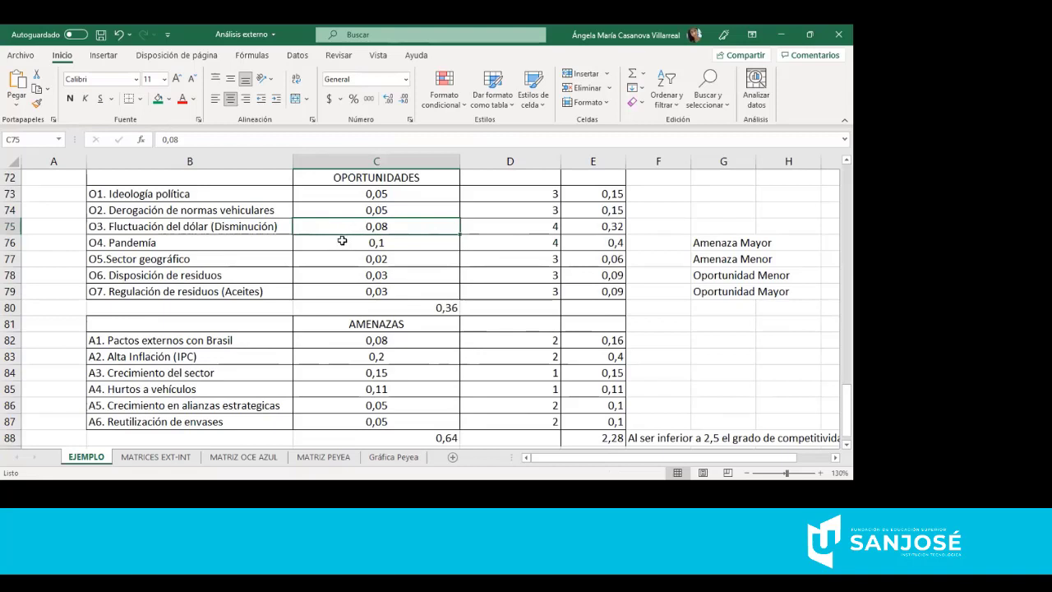
{"action": "left_click", "coordinate": [342, 240]}
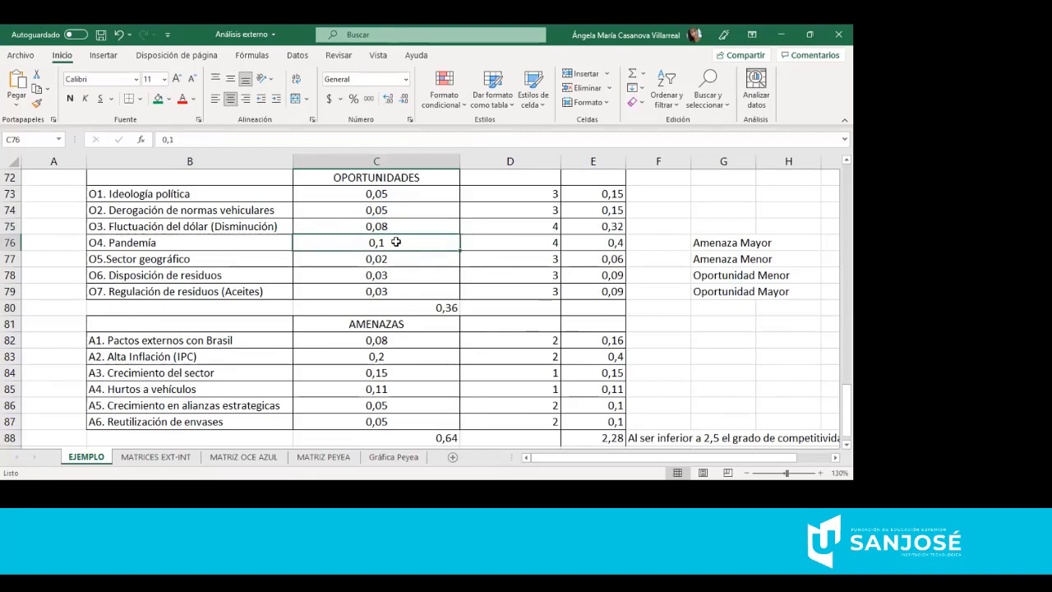
{"action": "left_click", "coordinate": [320, 224]}
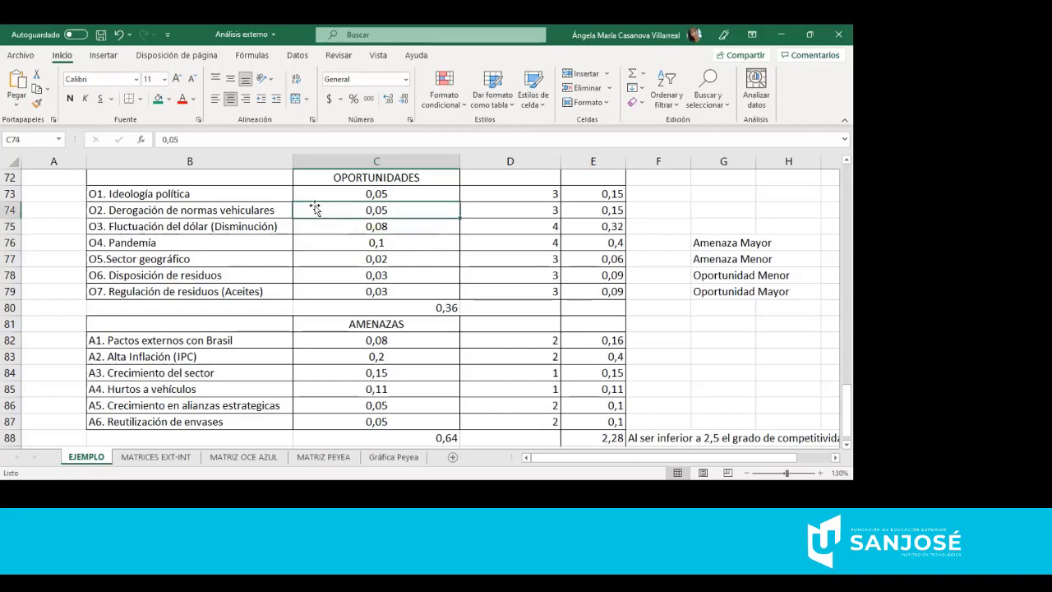
{"action": "left_click", "coordinate": [316, 191]}
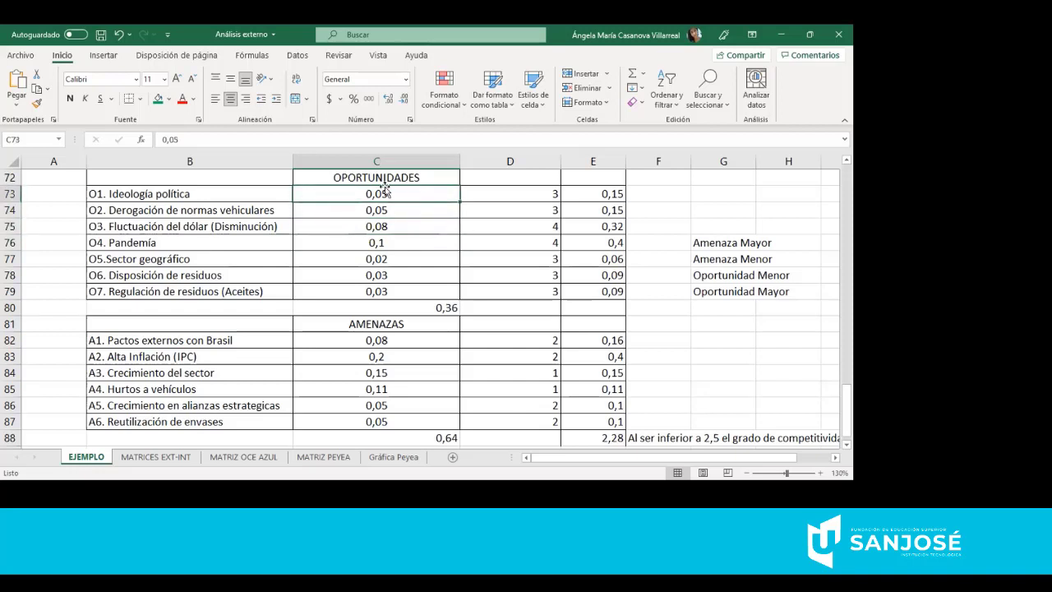
- Follow the weights from the opportunity subtotal in C80 through the threats to the combined total in C89
{"action": "left_click", "coordinate": [359, 306]}
{"action": "key", "text": "Down"}
{"action": "key", "text": "Down"}
{"action": "key", "text": "Down"}
{"action": "key", "text": "Down"}
{"action": "key", "text": "Down"}
{"action": "key", "text": "Down"}
{"action": "key", "text": "Down"}
{"action": "key", "text": "Down"}
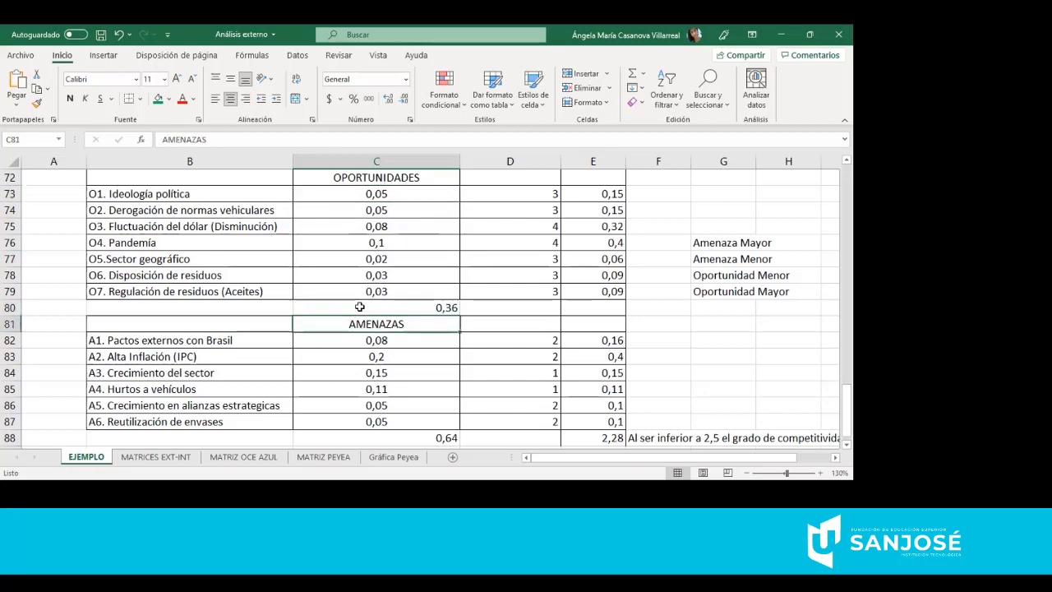
{"action": "key", "text": "Down"}
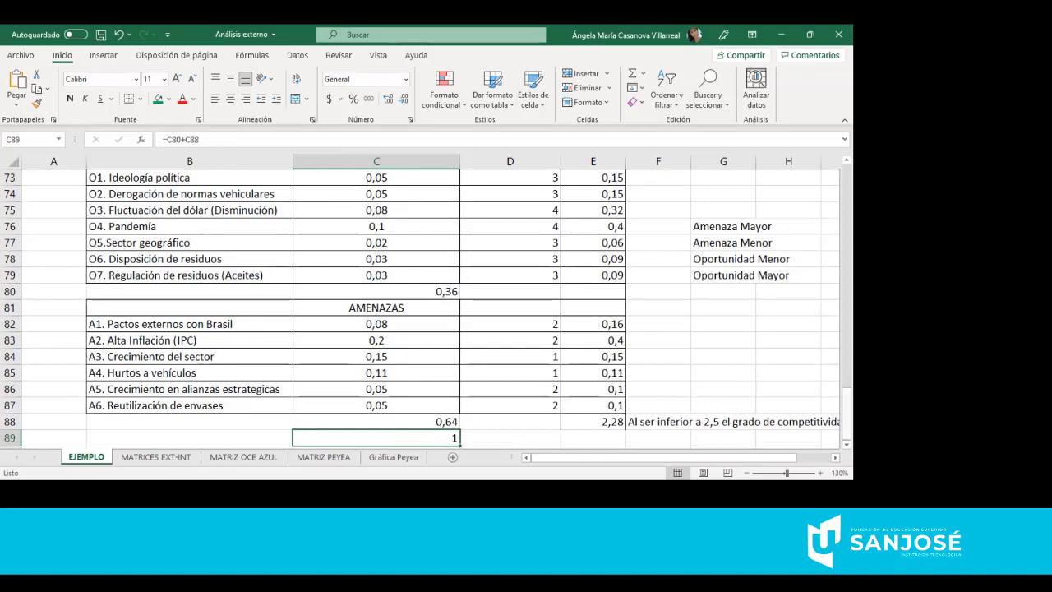
- Recheck the opportunity subtotal in C80 against the threat weights and totals below and the opportunity weights above
{"action": "right_click", "coordinate": [847, 281]}
{"action": "key", "text": "Escape"}
{"action": "left_click", "coordinate": [445, 291]}
{"action": "key", "text": "Down"}
{"action": "key", "text": "Down"}
{"action": "key", "text": "Down"}
{"action": "key", "text": "Down"}
{"action": "key", "text": "Down"}
{"action": "key", "text": "Down"}
{"action": "key", "text": "Down"}
{"action": "key", "text": "Down"}
{"action": "key", "text": "Up"}
{"action": "key", "text": "Up"}
{"action": "key", "text": "Up"}
{"action": "key", "text": "Up"}
{"action": "key", "text": "Up"}
{"action": "key", "text": "Up"}
{"action": "key", "text": "Up"}
{"action": "key", "text": "Up"}
{"action": "key", "text": "Up"}
{"action": "key", "text": "Up"}
{"action": "key", "text": "Up"}
{"action": "key", "text": "Up"}
{"action": "key", "text": "Up"}
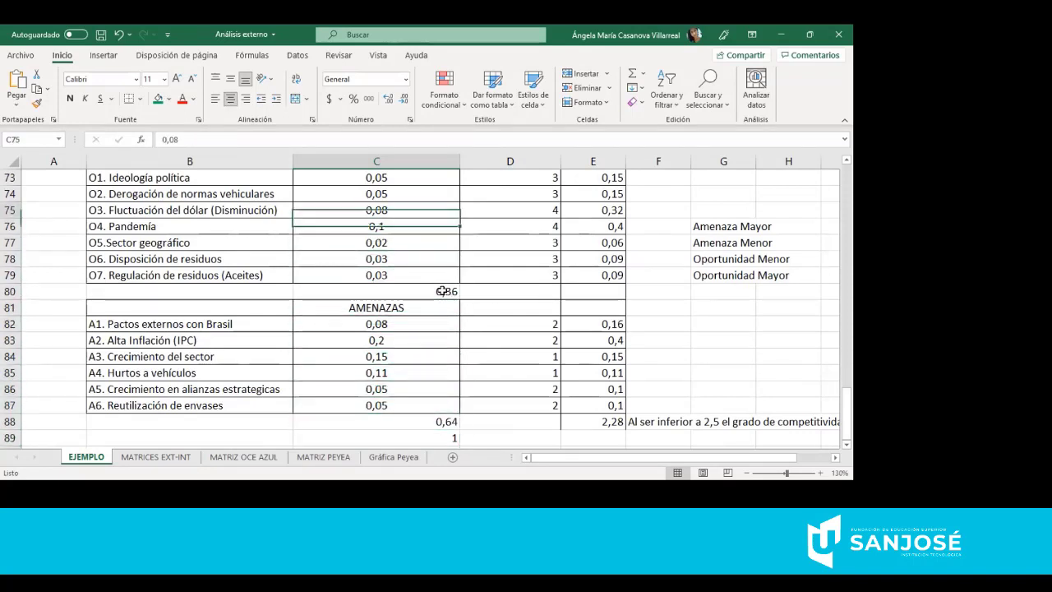
- Format the opportunity weights in C73:C79 as percentages
{"action": "key", "text": "Up"}
{"action": "key", "text": "Up"}
{"action": "key", "text": "Up"}
{"action": "key", "text": "Down"}
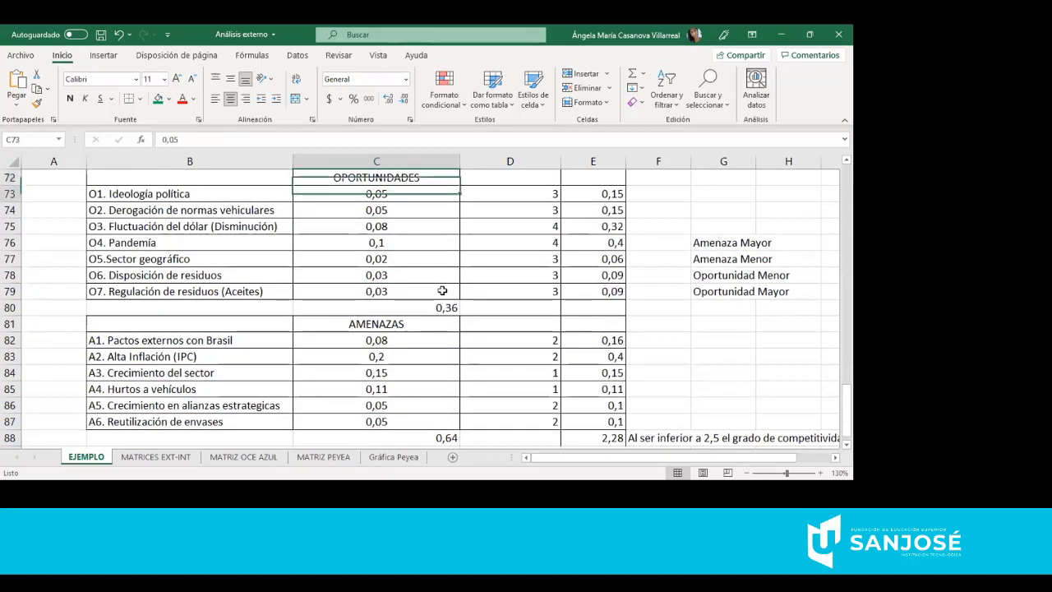
{"action": "key", "text": "shift+Down"}
{"action": "key", "text": "shift+Down"}
{"action": "key", "text": "shift+Down"}
{"action": "key", "text": "shift+Down"}
{"action": "key", "text": "shift+Down"}
{"action": "key", "text": "shift+Down"}
{"action": "key", "text": "shift+Down"}
{"action": "key", "text": "shift+Down"}
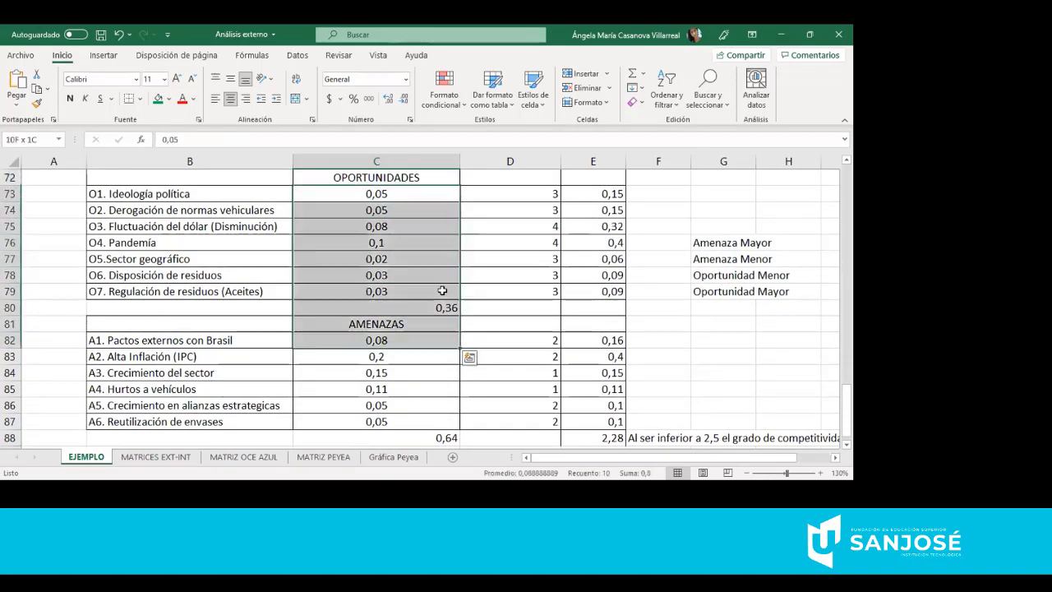
{"action": "key", "text": "shift+Up"}
{"action": "key", "text": "shift+Up"}
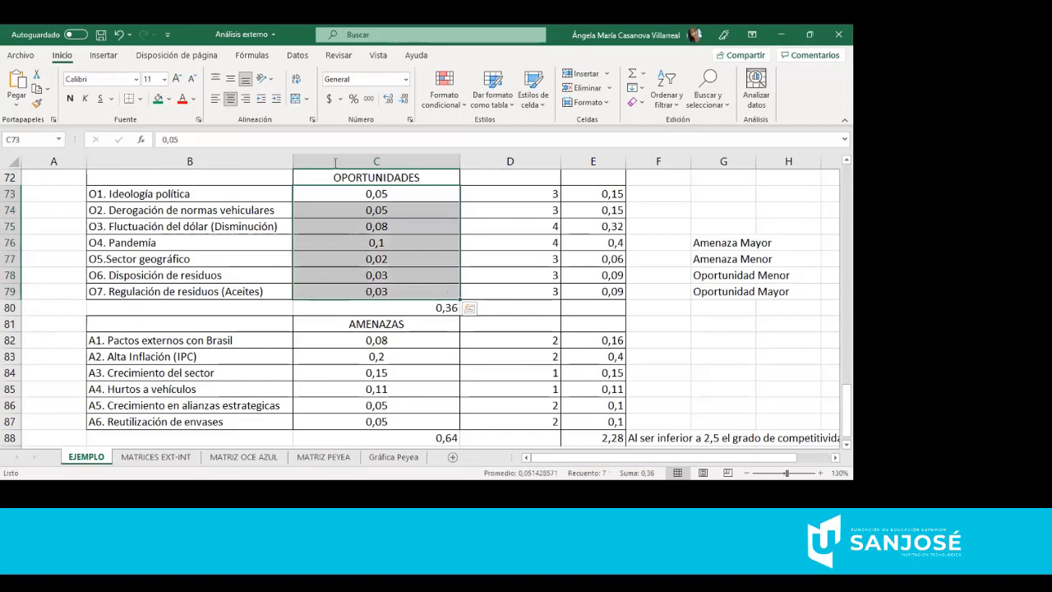
{"action": "left_click", "coordinate": [354, 98]}
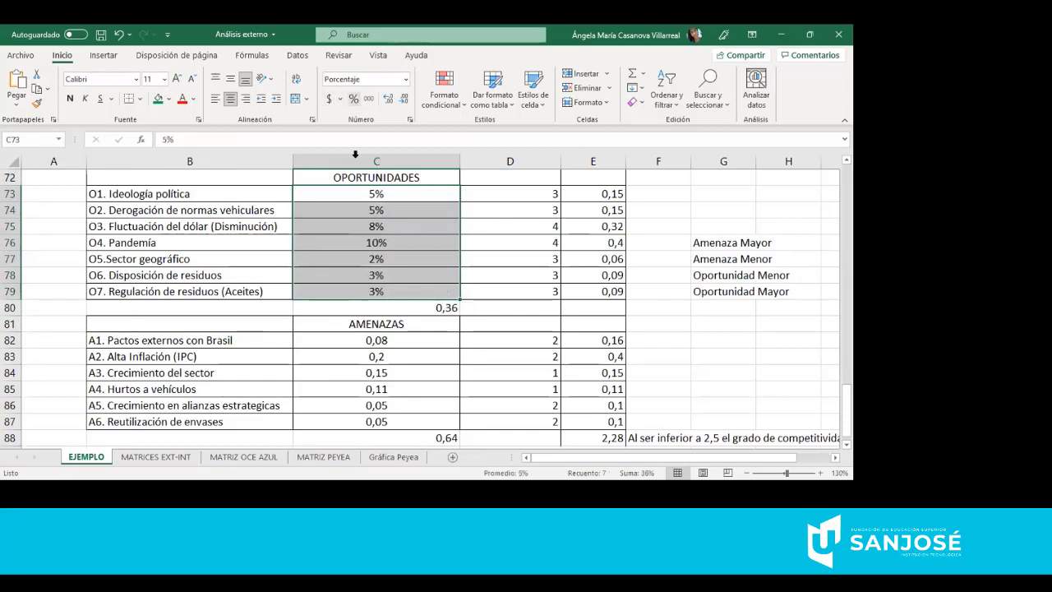
- Format the threat weights and totals in C82:C89 and the opportunity subtotal in C80 as percentages
{"action": "left_click", "coordinate": [369, 341]}
{"action": "key", "text": "shift+Down"}
{"action": "key", "text": "shift+Down"}
{"action": "key", "text": "shift+Down"}
{"action": "key", "text": "shift+Down"}
{"action": "key", "text": "shift+Down"}
{"action": "key", "text": "shift+Down"}
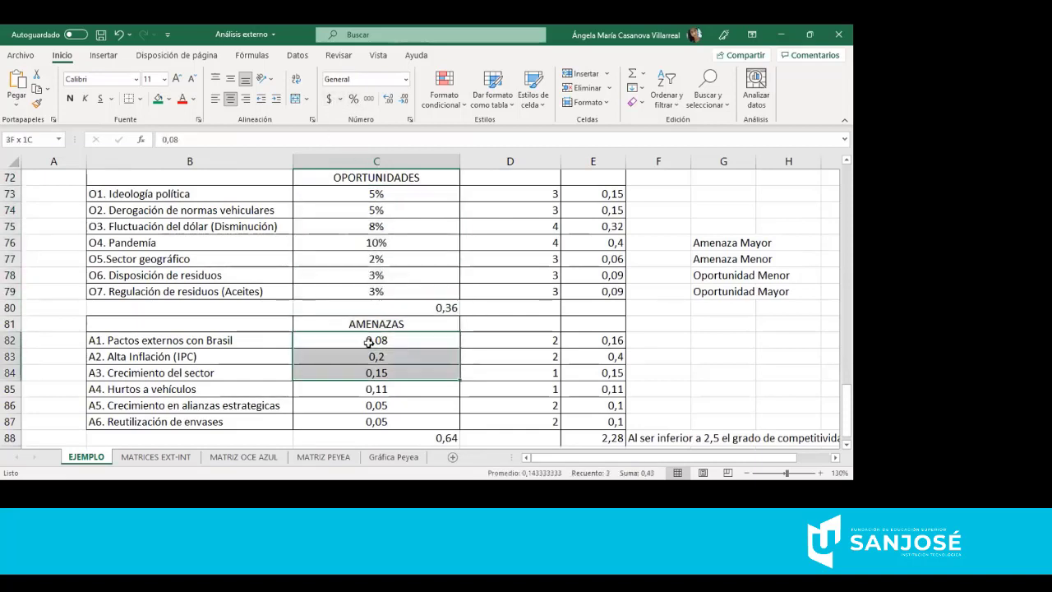
{"action": "key", "text": "shift+Down"}
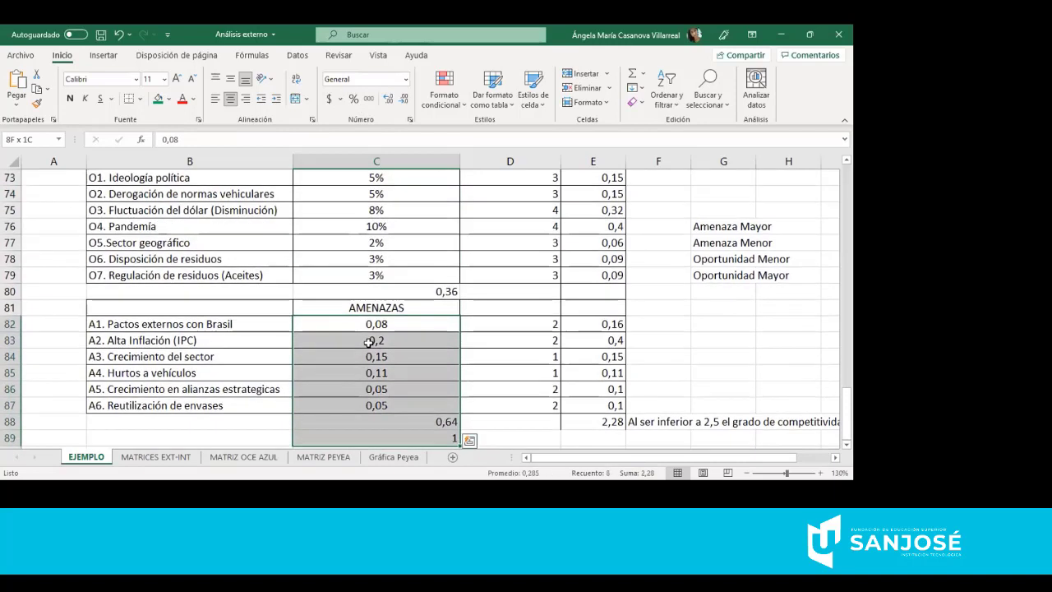
{"action": "left_click", "coordinate": [354, 99]}
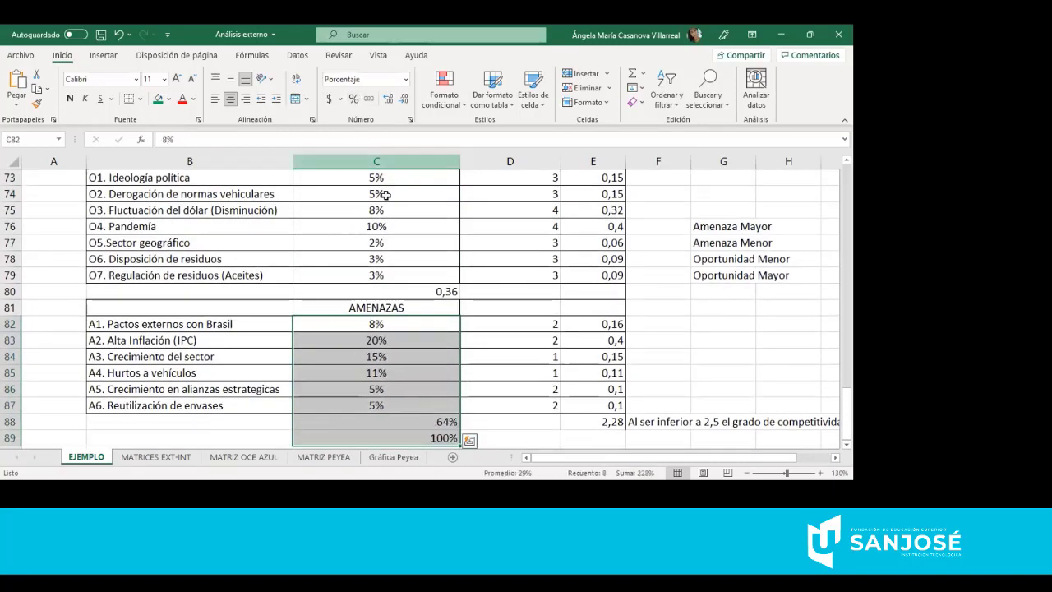
{"action": "left_click", "coordinate": [380, 291]}
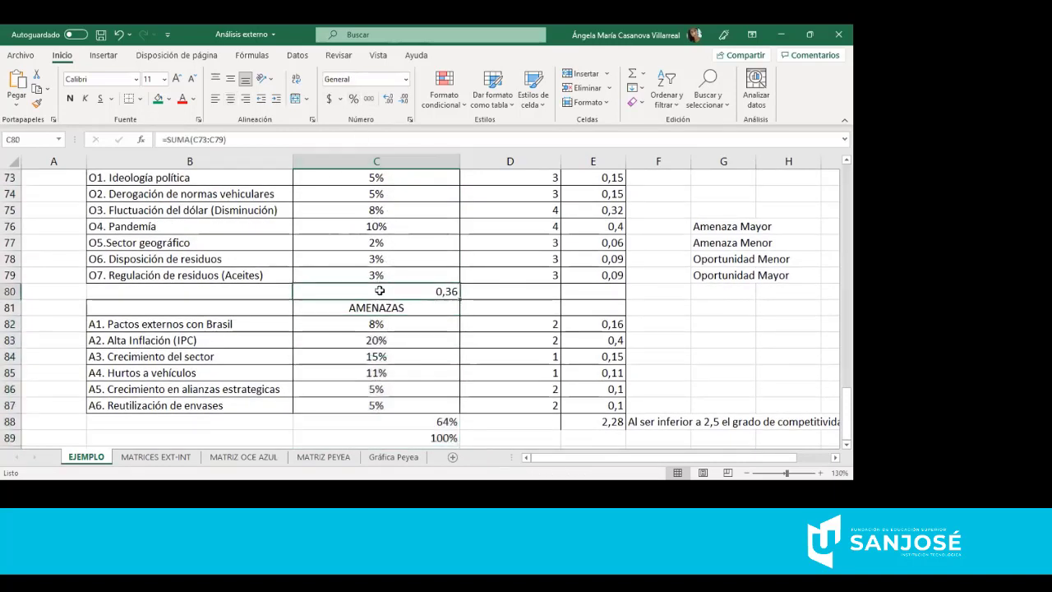
{"action": "left_click", "coordinate": [356, 99]}
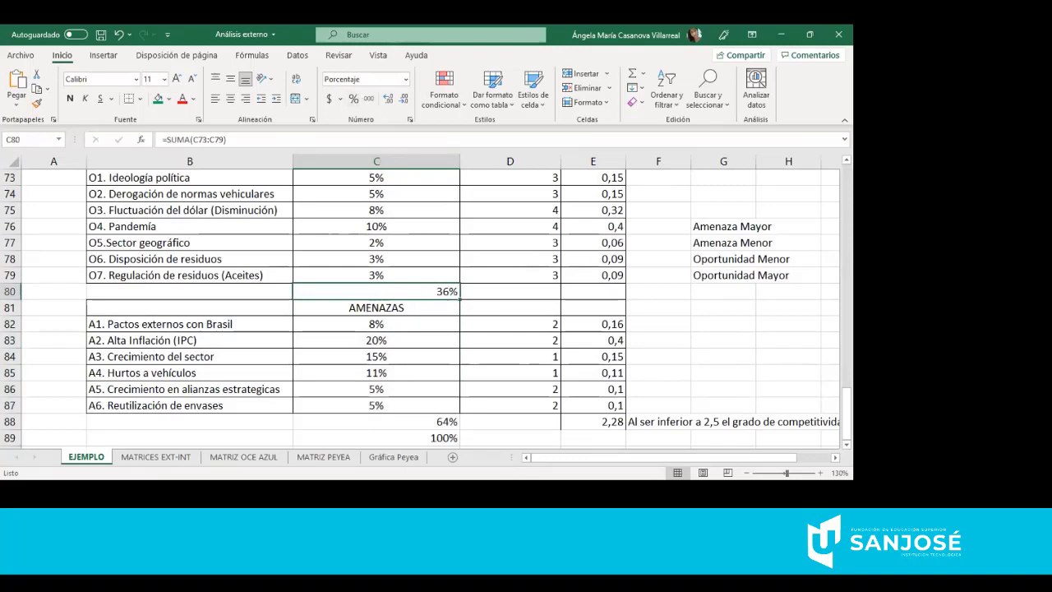
- Review the percentage weights from the opportunities down to the threat subtotal in C88
{"action": "scroll", "coordinate": [421, 304], "scroll_direction": "up", "scroll_amount": 2}
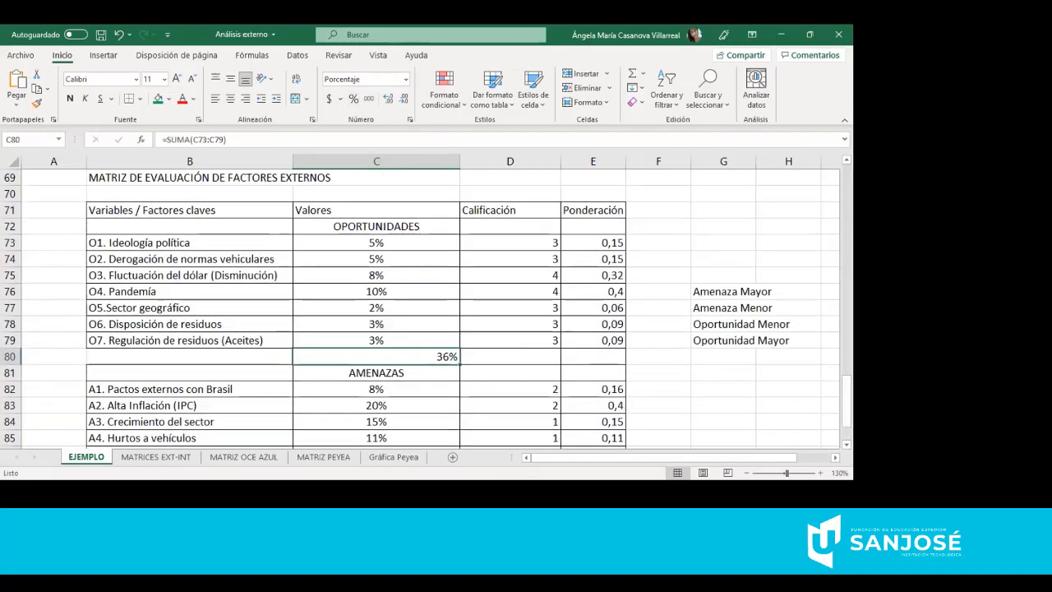
{"action": "left_click", "coordinate": [379, 294]}
{"action": "key", "text": "Down"}
{"action": "key", "text": "Down"}
{"action": "key", "text": "Down"}
{"action": "key", "text": "Down"}
{"action": "key", "text": "Down"}
{"action": "key", "text": "Down"}
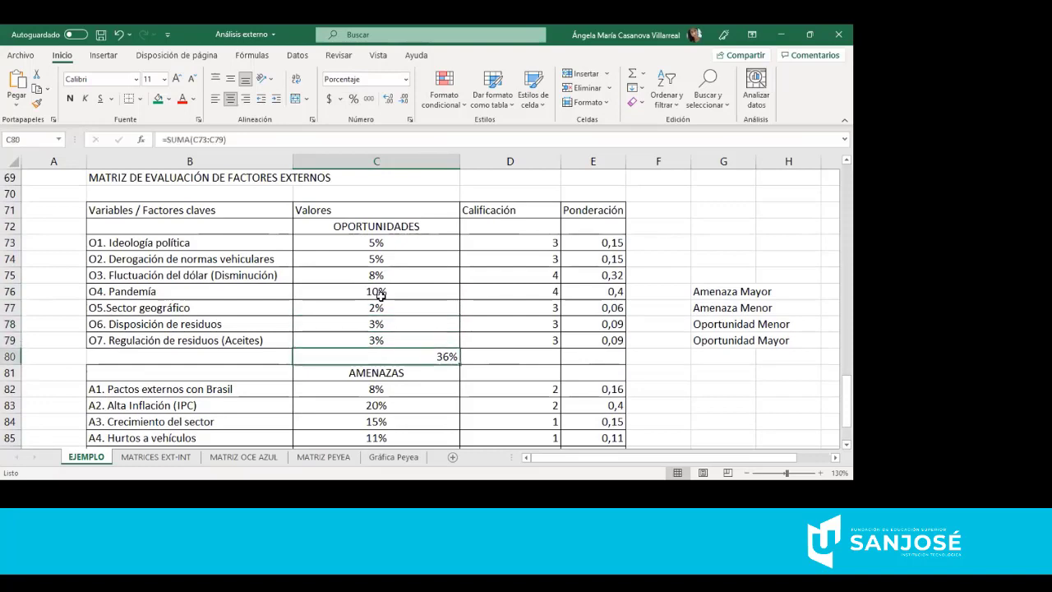
{"action": "key", "text": "Down"}
{"action": "key", "text": "Down"}
{"action": "key", "text": "Down"}
{"action": "key", "text": "Down"}
{"action": "key", "text": "Down"}
{"action": "key", "text": "Down"}
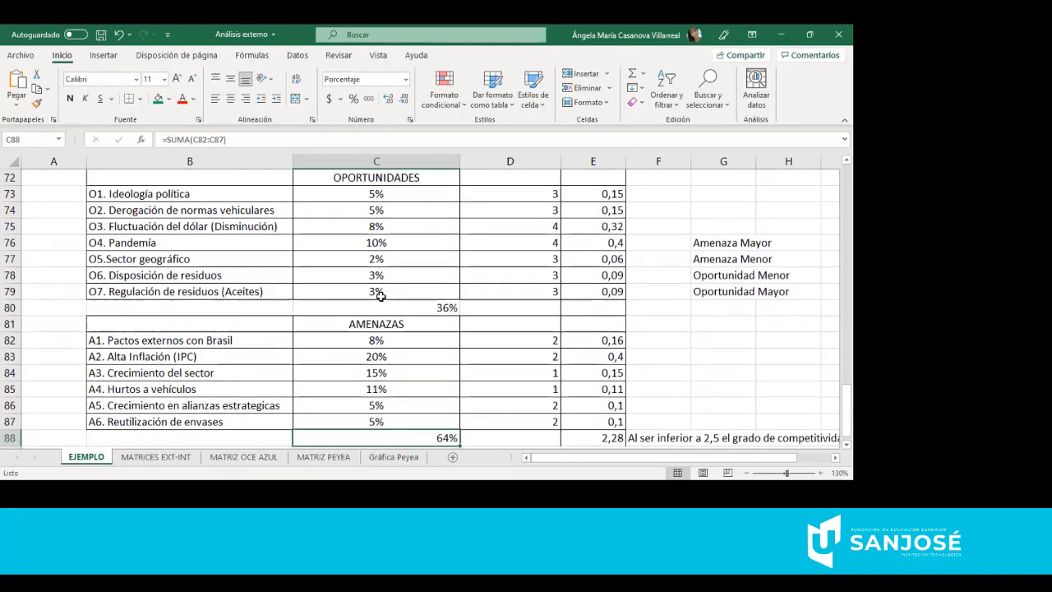
- Check the percentage weights of O4, O3 and O2, the C80 subtotal and the threat weights down to C87
{"action": "left_click", "coordinate": [340, 240]}
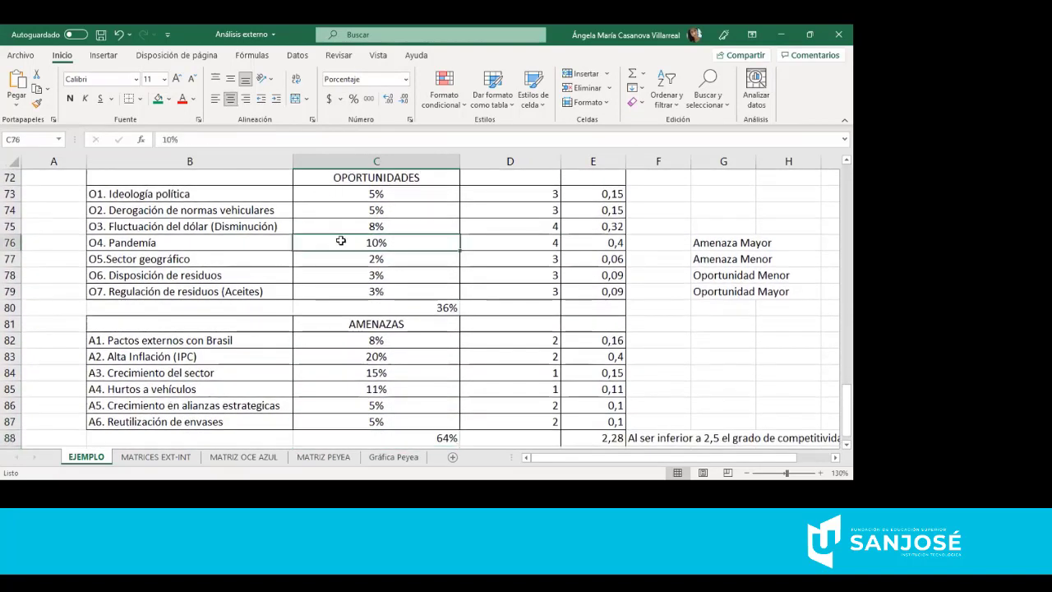
{"action": "left_click", "coordinate": [330, 224]}
{"action": "left_click", "coordinate": [359, 206]}
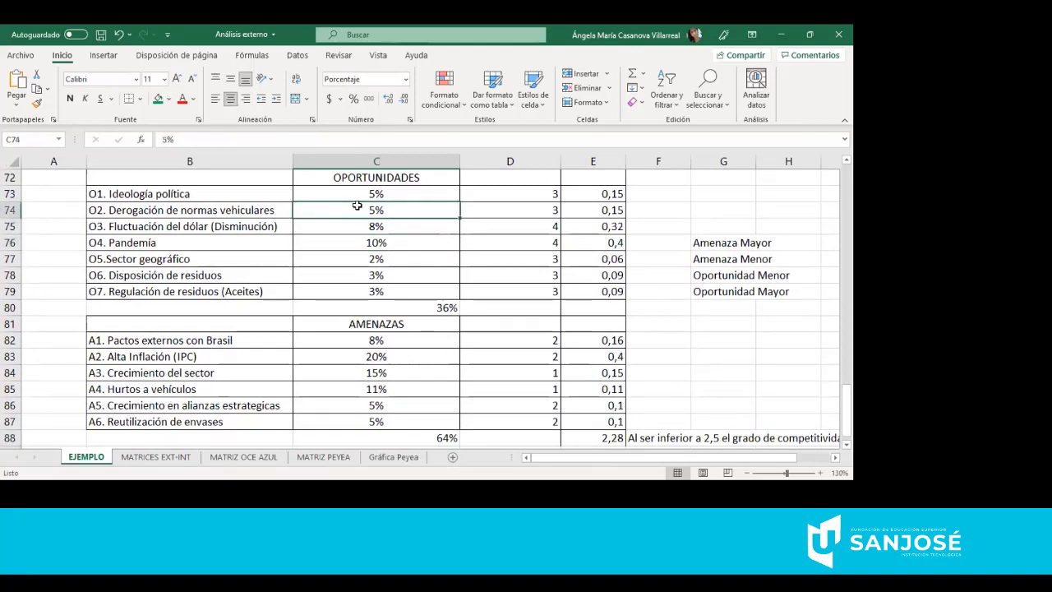
{"action": "left_click", "coordinate": [405, 306]}
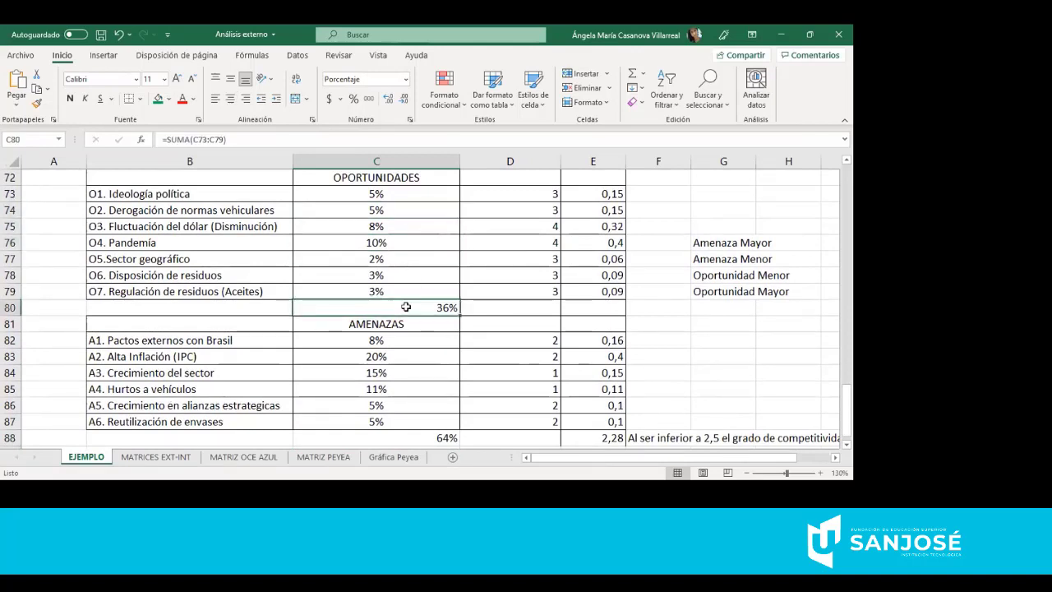
{"action": "key", "text": "Down"}
{"action": "key", "text": "Down"}
{"action": "key", "text": "Down"}
{"action": "key", "text": "Down"}
{"action": "key", "text": "Down"}
{"action": "key", "text": "Down"}
{"action": "key", "text": "Down"}
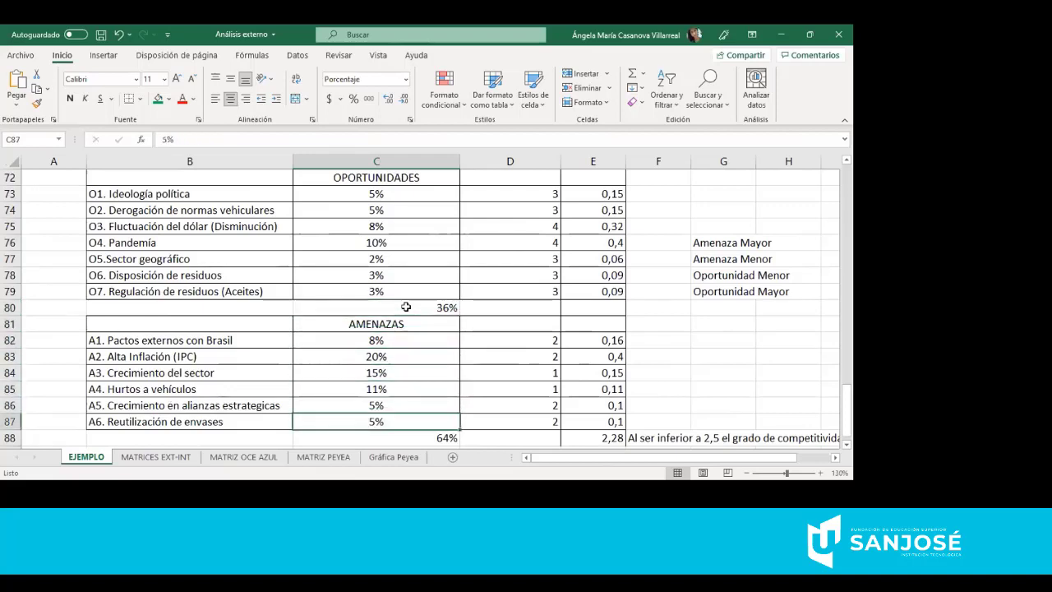
- Examine the threat weights in C82:C87 together with their subtotal in C88 and the total in C89
{"action": "left_click", "coordinate": [377, 215]}
{"action": "left_click", "coordinate": [370, 333]}
{"action": "key", "text": "Down"}
{"action": "key", "text": "Down"}
{"action": "key", "text": "Down"}
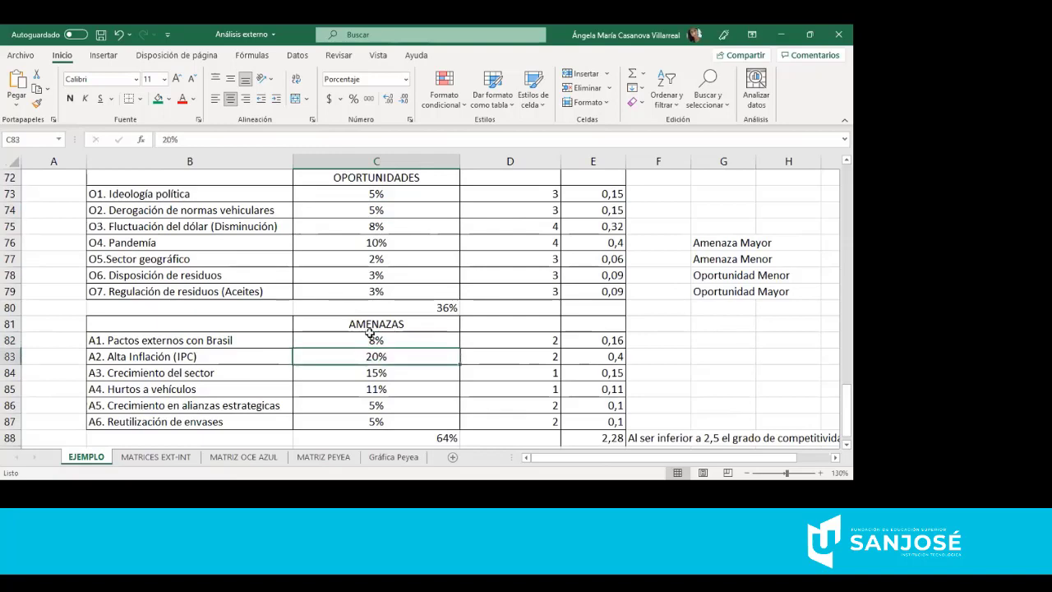
{"action": "key", "text": "Down"}
{"action": "key", "text": "Down"}
{"action": "key", "text": "Down"}
{"action": "key", "text": "Down"}
{"action": "key", "text": "Down"}
{"action": "key", "text": "Up"}
{"action": "key", "text": "Up"}
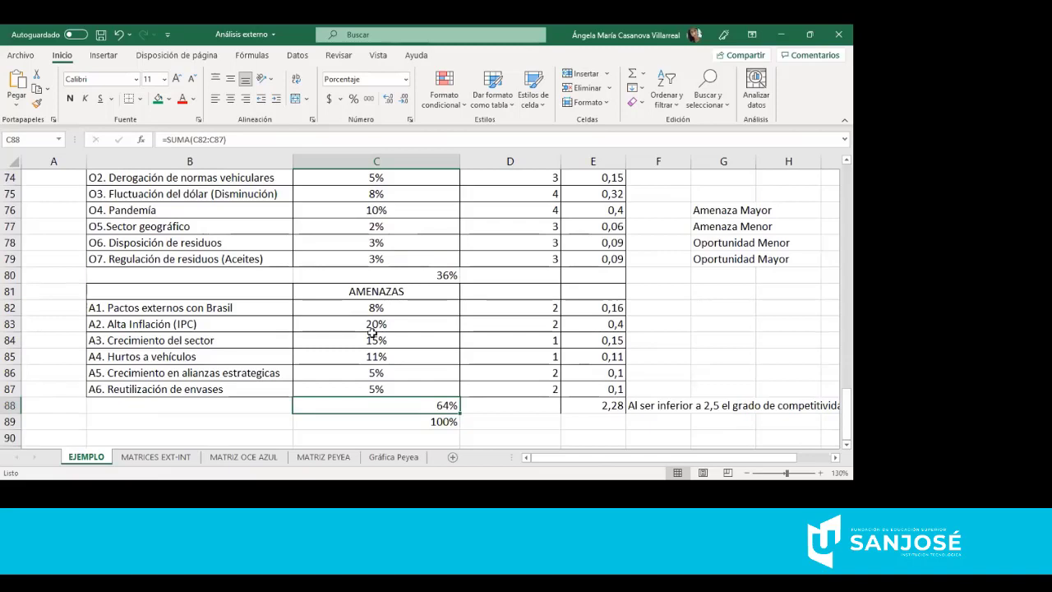
- Check the formula =C80+C88 in C89 that adds the opportunity and threat weight subtotals
{"action": "left_click", "coordinate": [371, 334]}
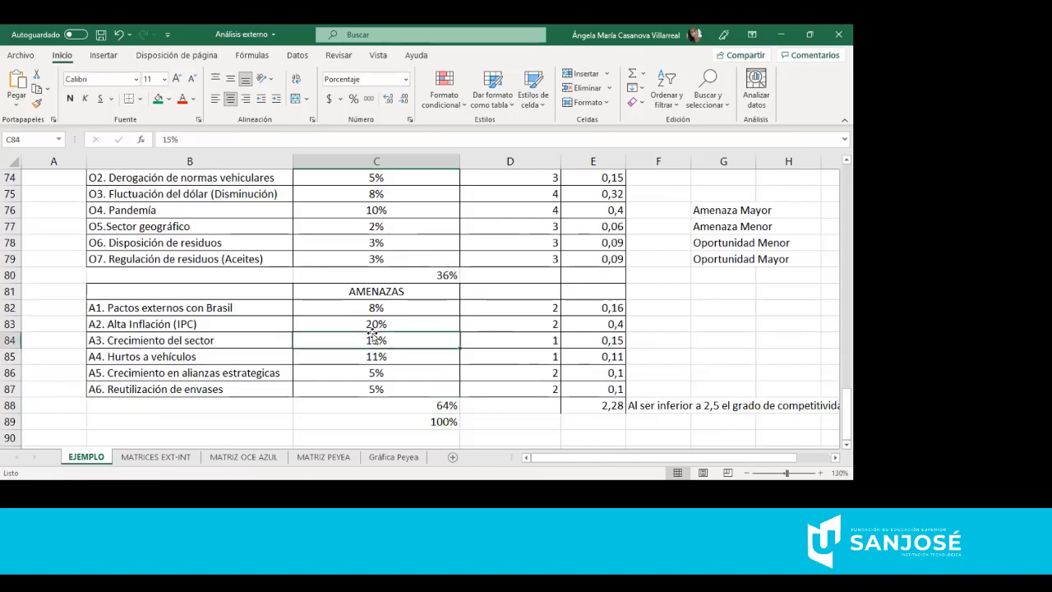
{"action": "left_click", "coordinate": [374, 401]}
{"action": "left_click", "coordinate": [406, 419]}
{"action": "type", "text": "=C80+C88"}
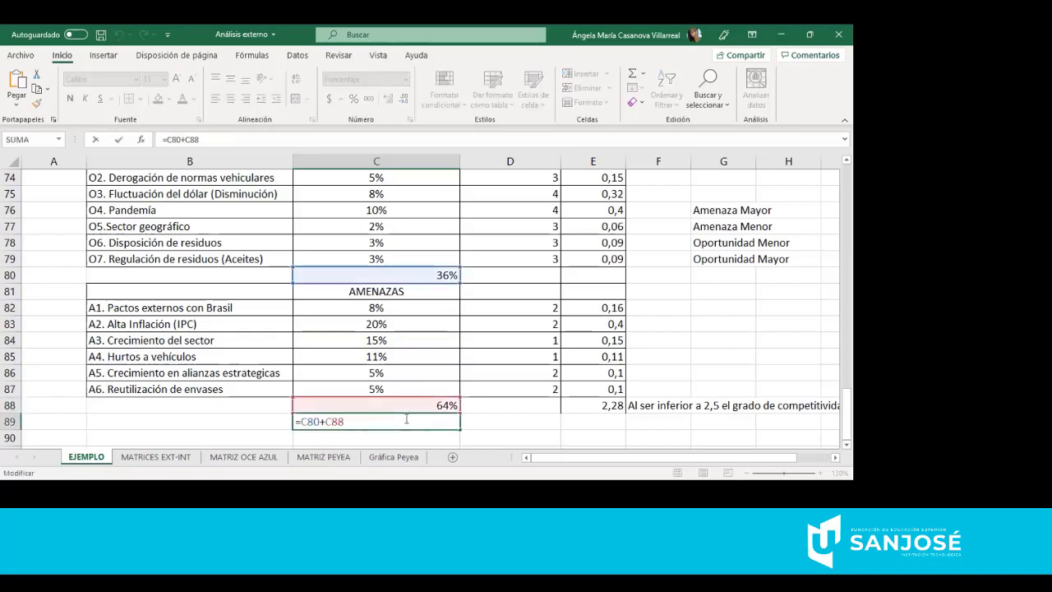
{"action": "key", "text": "Return"}
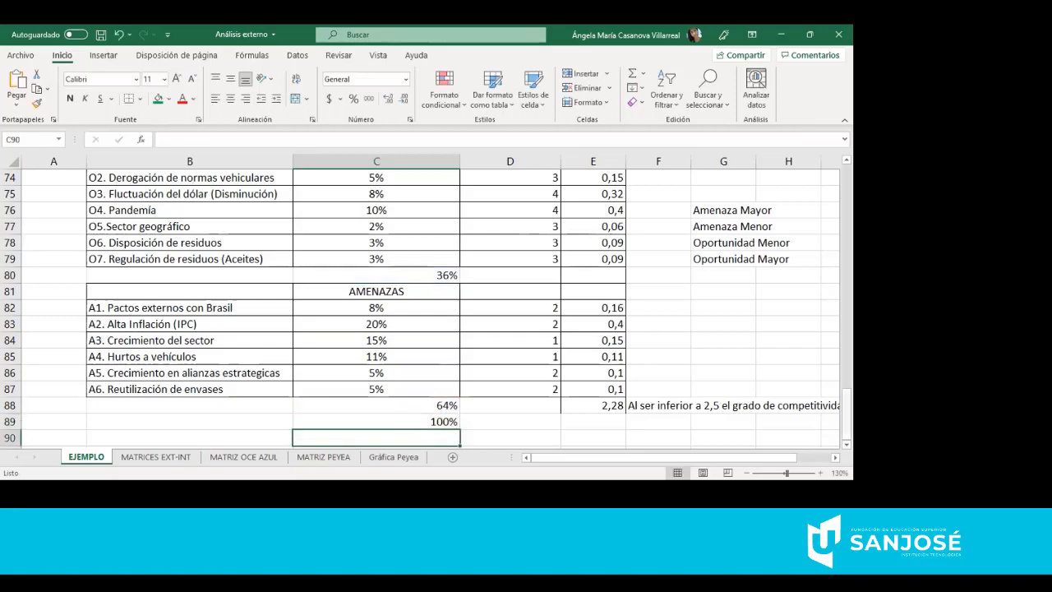
- Look over the opportunity and threat weights in the MEFE matrix, including the O4. Pandemia weight in C76
{"action": "scroll", "coordinate": [420, 309], "scroll_direction": "up", "scroll_amount": 2}
{"action": "scroll", "coordinate": [421, 309], "scroll_direction": "down", "scroll_amount": 1}
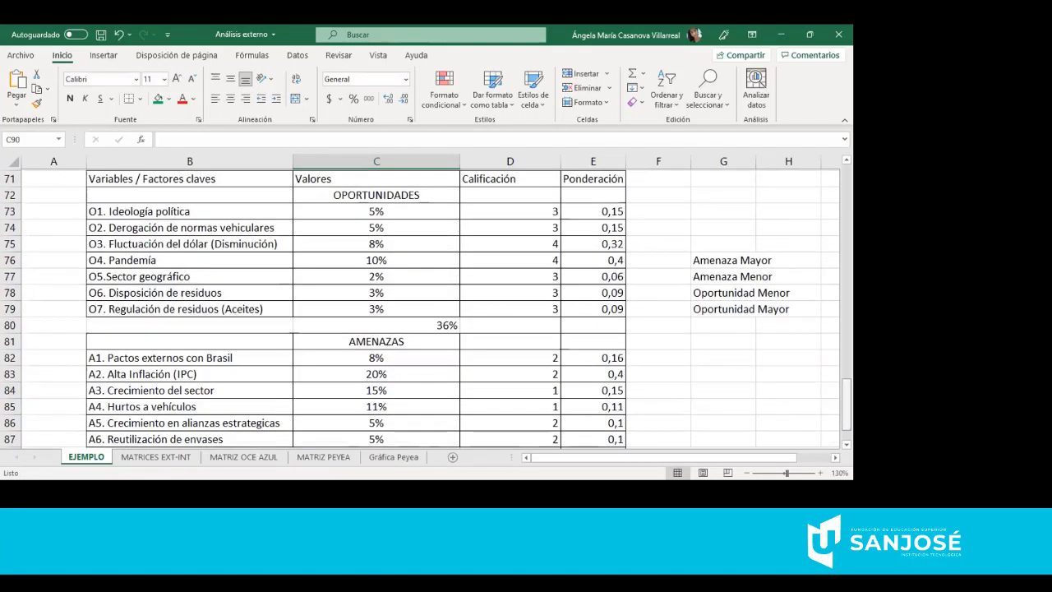
{"action": "scroll", "coordinate": [421, 309], "scroll_direction": "down", "scroll_amount": 1}
{"action": "scroll", "coordinate": [668, 387], "scroll_direction": "up", "scroll_amount": 1}
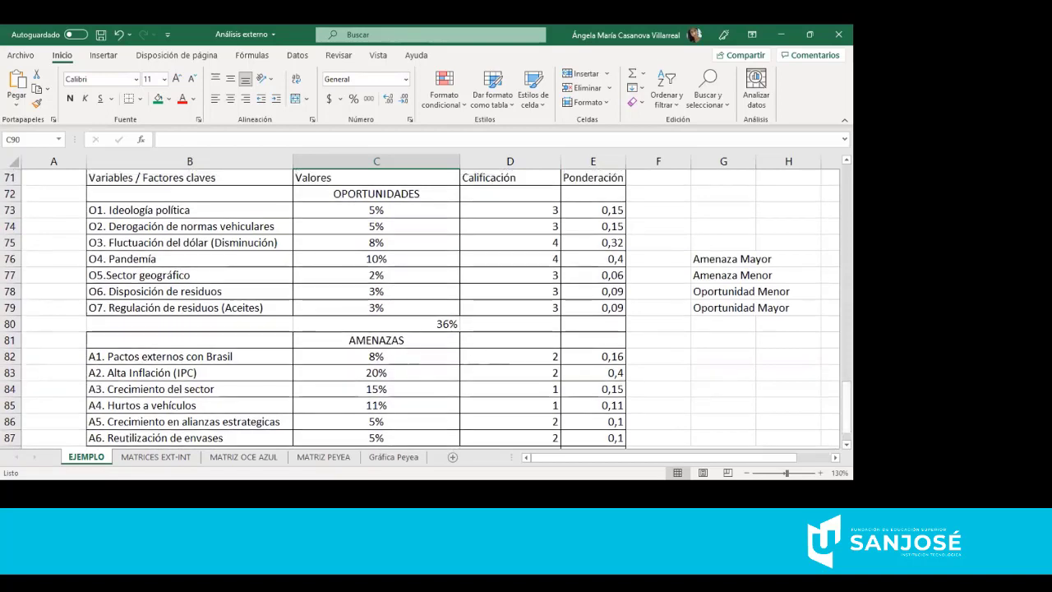
{"action": "scroll", "coordinate": [421, 309], "scroll_direction": "down", "scroll_amount": 1}
{"action": "scroll", "coordinate": [421, 309], "scroll_direction": "up", "scroll_amount": 1}
{"action": "scroll", "coordinate": [420, 309], "scroll_direction": "down", "scroll_amount": 1}
{"action": "scroll", "coordinate": [421, 309], "scroll_direction": "down", "scroll_amount": 1}
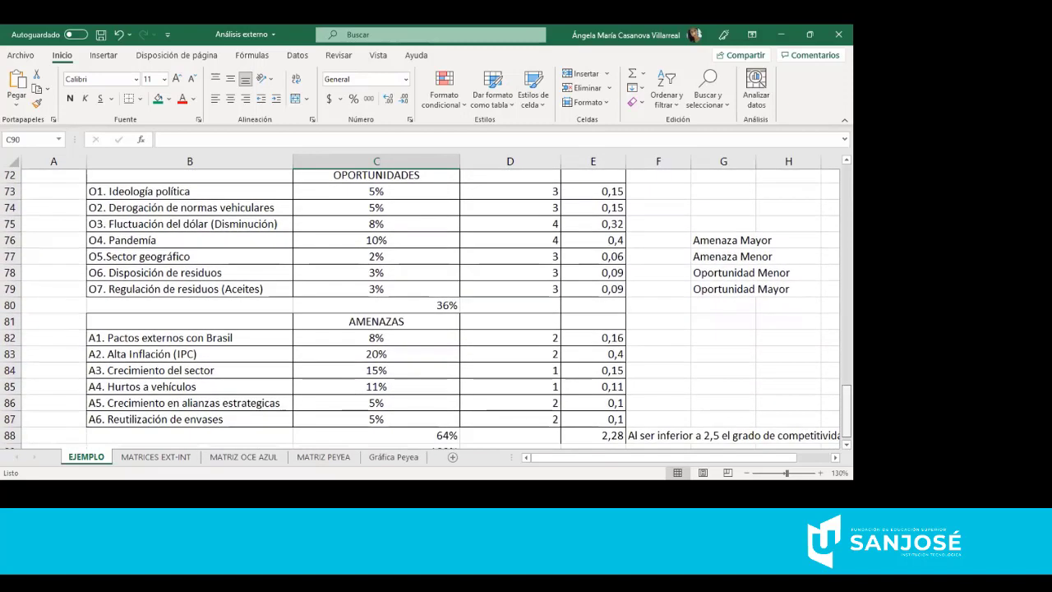
{"action": "scroll", "coordinate": [479, 436], "scroll_direction": "up", "scroll_amount": 1}
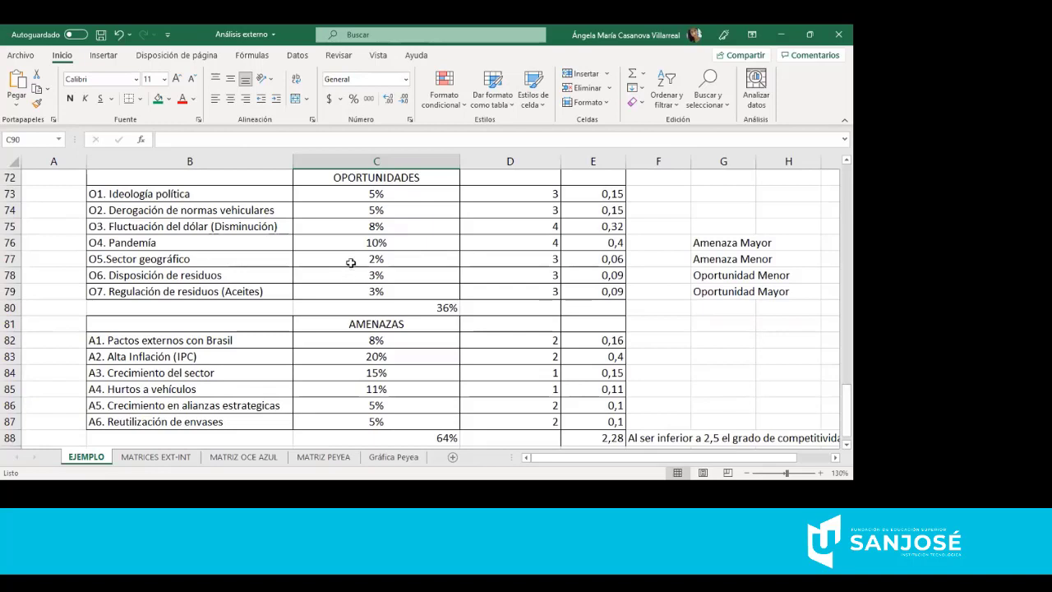
{"action": "left_click", "coordinate": [345, 238]}
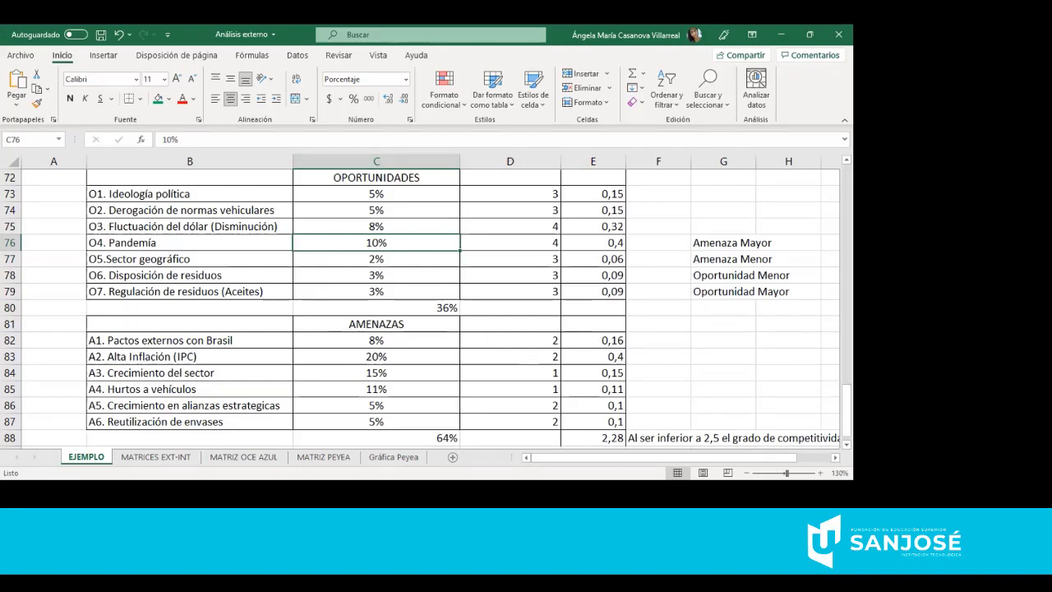
{"action": "scroll", "coordinate": [420, 308], "scroll_direction": "up", "scroll_amount": 1}
{"action": "scroll", "coordinate": [420, 308], "scroll_direction": "down", "scroll_amount": 1}
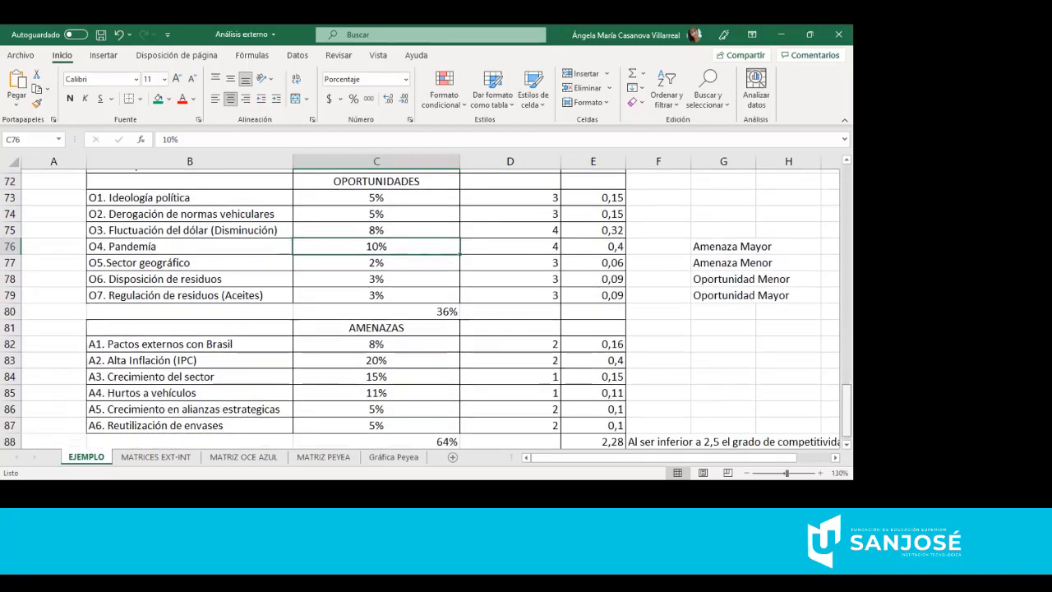
- Review the rating scale in G76:I79, matching each category from Amenaza Mayor to Oportunidad Mayor with its rating
{"action": "left_click_drag", "start_coordinate": [629, 458], "coordinate": [689, 460]}
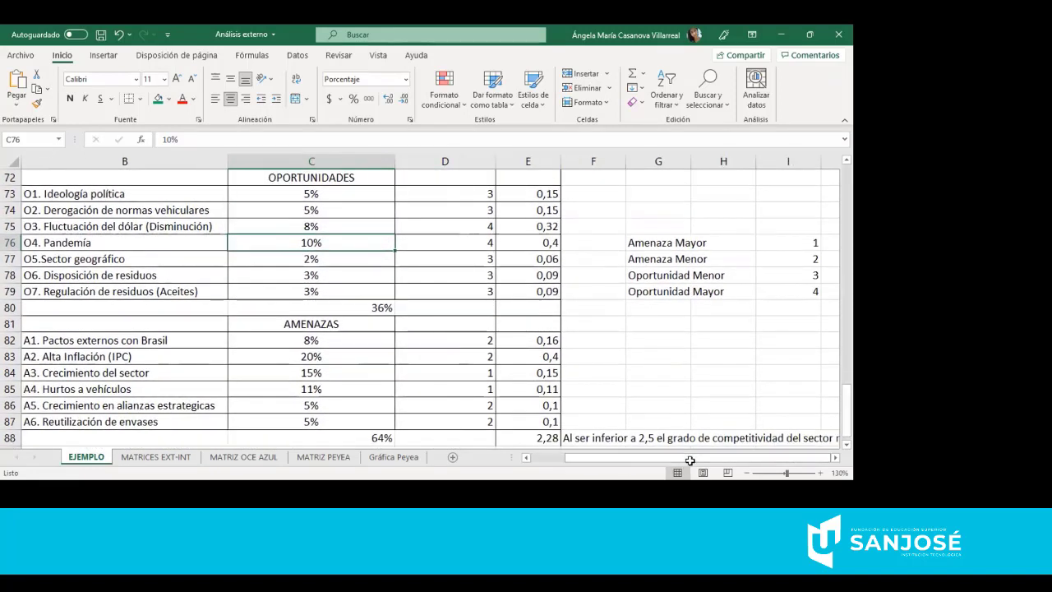
{"action": "left_click", "coordinate": [648, 241]}
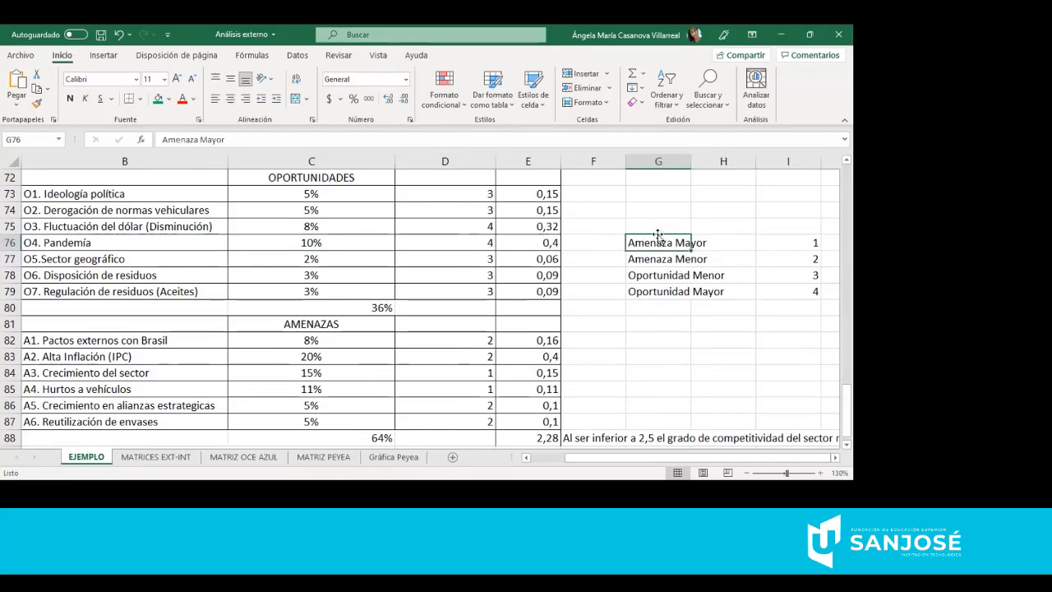
{"action": "left_click", "coordinate": [772, 242]}
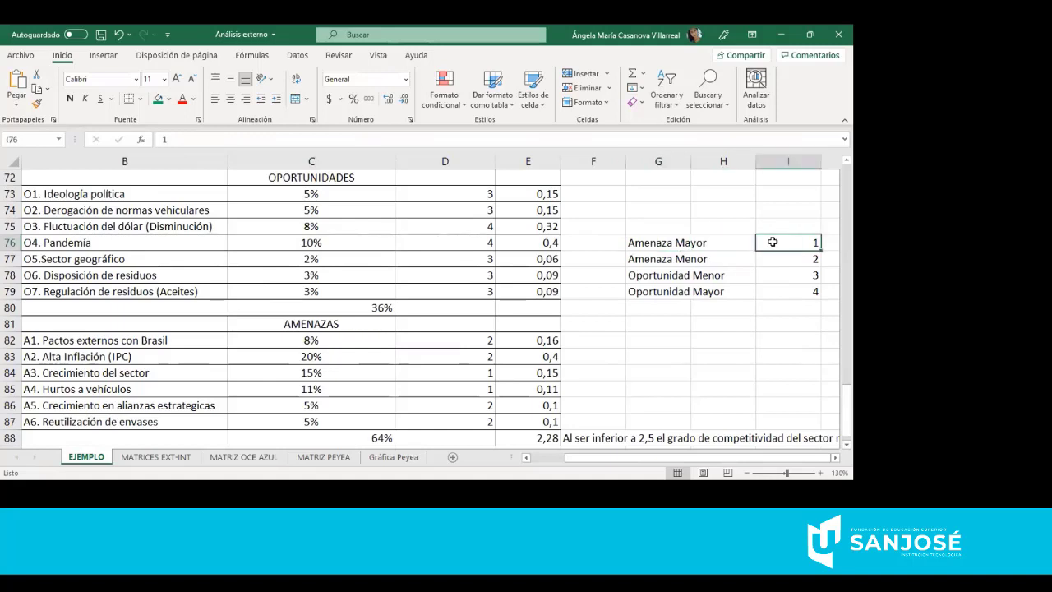
{"action": "left_click", "coordinate": [648, 258]}
{"action": "left_click", "coordinate": [781, 261]}
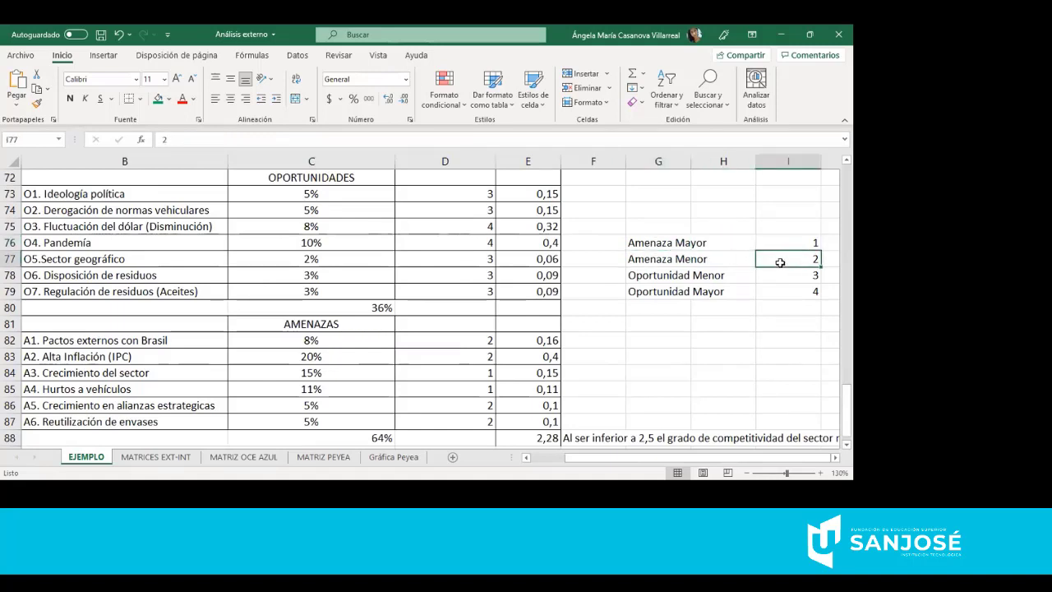
{"action": "left_click", "coordinate": [633, 275]}
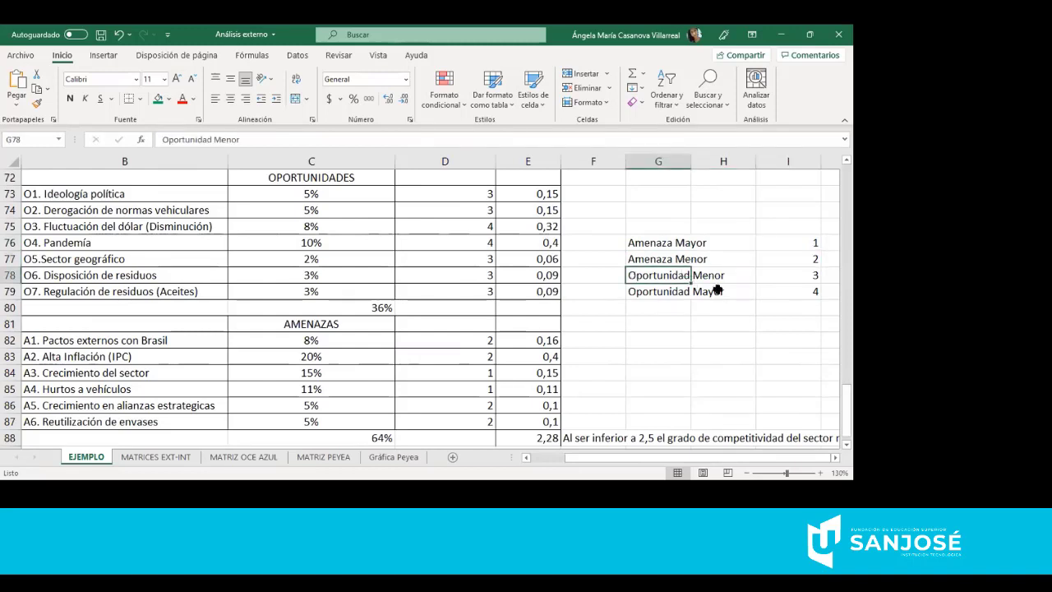
{"action": "left_click", "coordinate": [804, 272]}
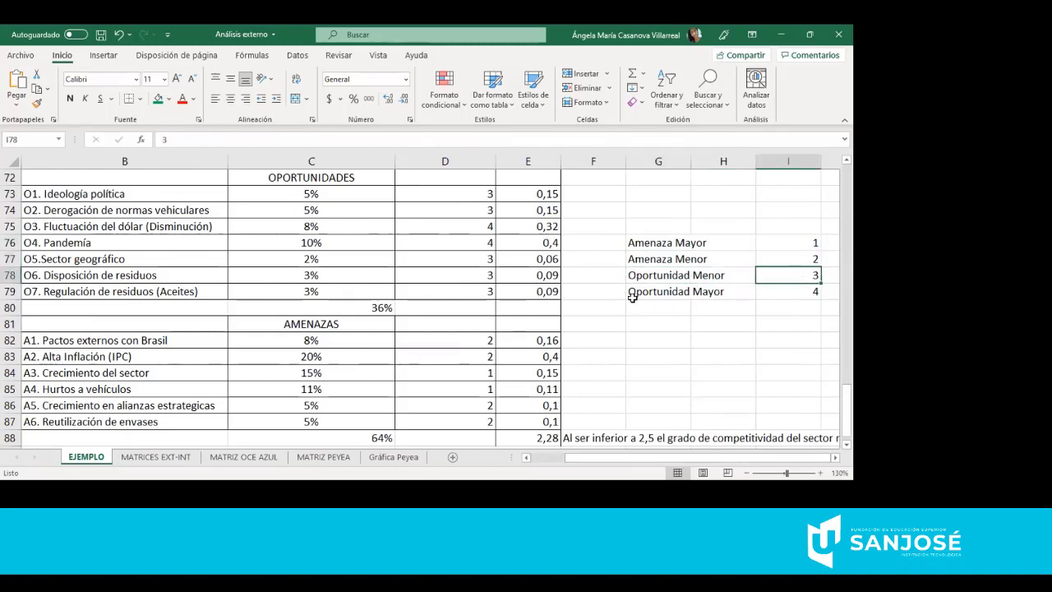
{"action": "left_click", "coordinate": [631, 296]}
{"action": "left_click", "coordinate": [788, 299]}
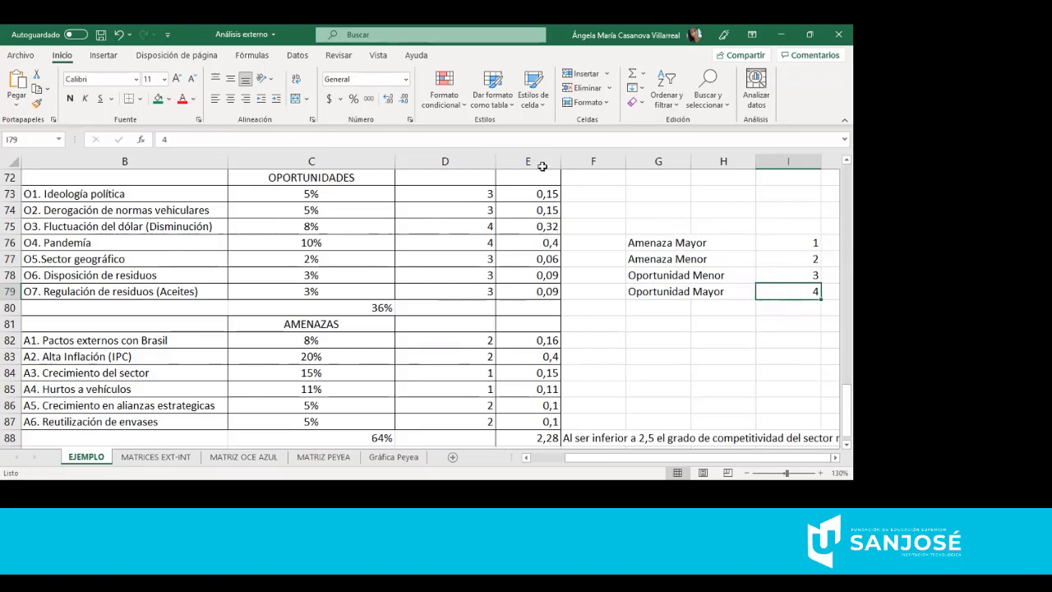
- Check the formula in E73 that calculates the weighted score of O1. Ideología política
{"action": "double_click", "coordinate": [533, 193]}
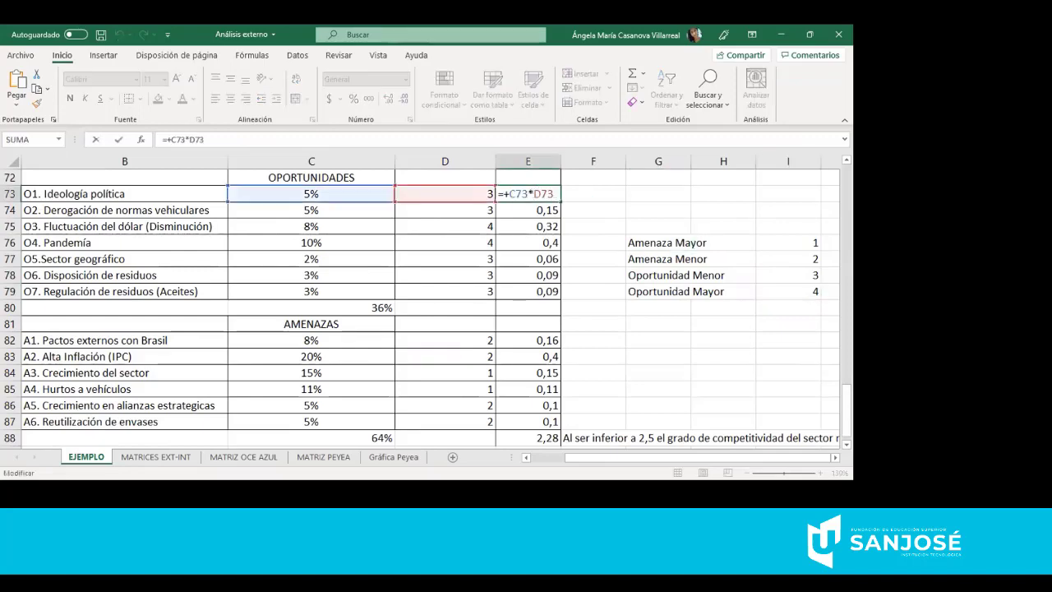
{"action": "scroll", "coordinate": [665, 345], "scroll_direction": "up", "scroll_amount": 1}
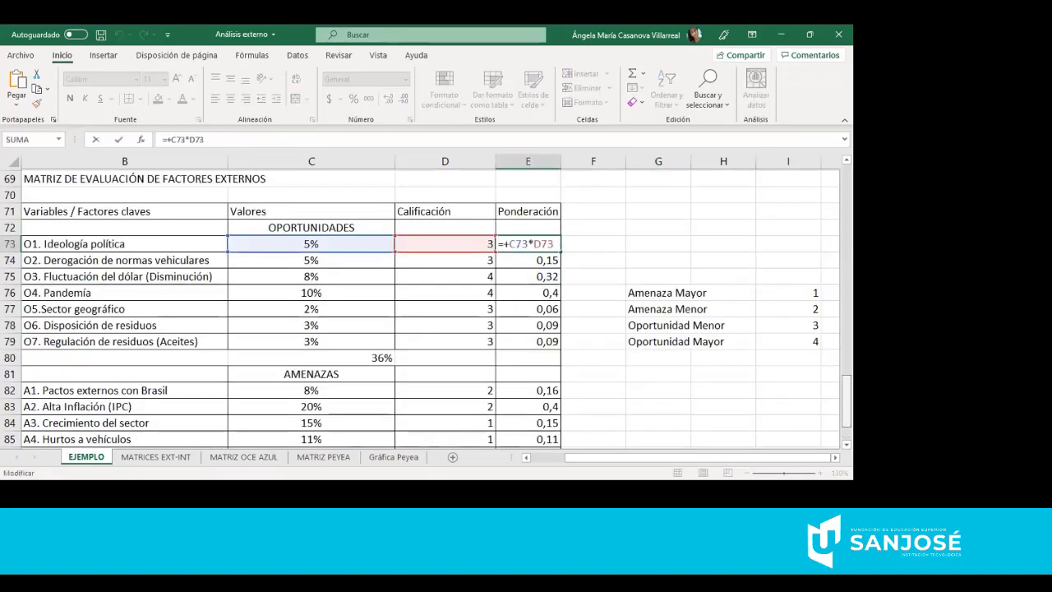
{"action": "scroll", "coordinate": [666, 345], "scroll_direction": "down", "scroll_amount": 1}
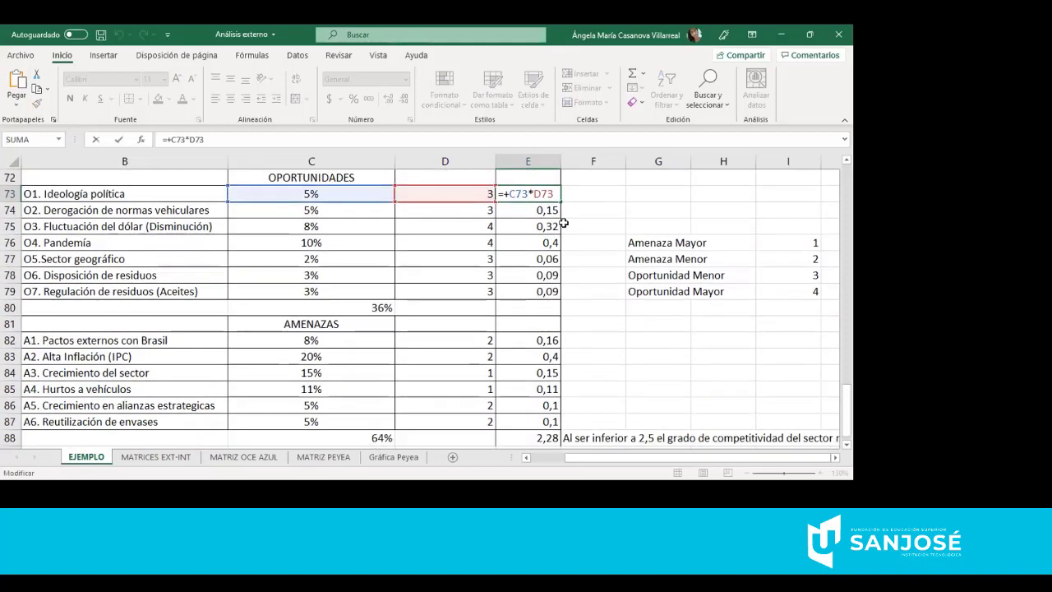
{"action": "key", "text": "Return"}
- Go through the weighted scores in column E and check the sum formula for their total in E88
{"action": "key", "text": "Down"}
{"action": "key", "text": "Down"}
{"action": "key", "text": "Down"}
{"action": "key", "text": "Down"}
{"action": "key", "text": "Down"}
{"action": "key", "text": "Down"}
{"action": "key", "text": "Down"}
{"action": "key", "text": "Down"}
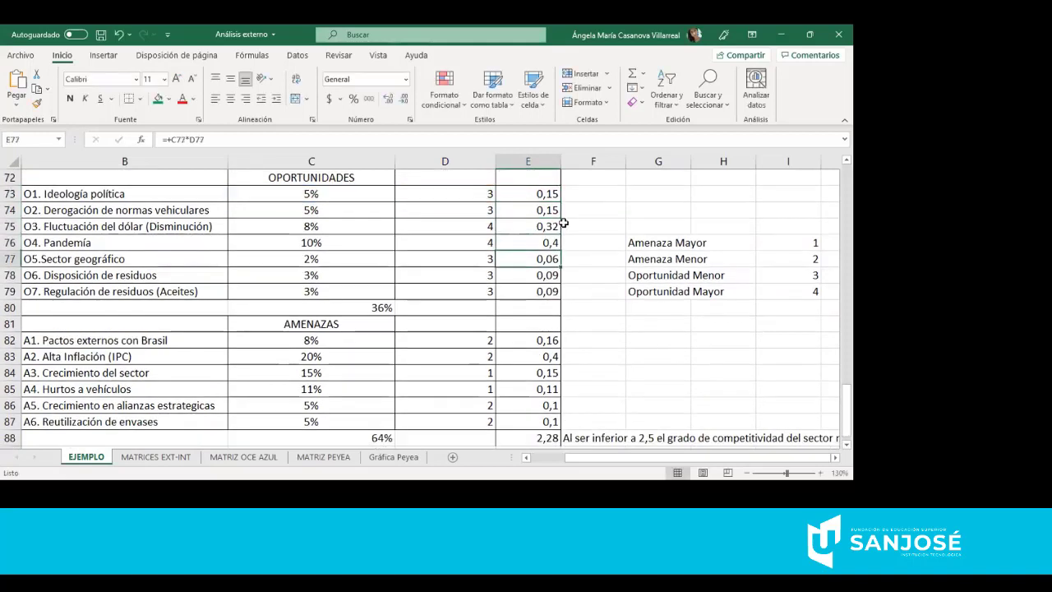
{"action": "key", "text": "Down"}
{"action": "key", "text": "Down"}
{"action": "key", "text": "Down"}
{"action": "key", "text": "Down"}
{"action": "key", "text": "Down"}
{"action": "key", "text": "Down"}
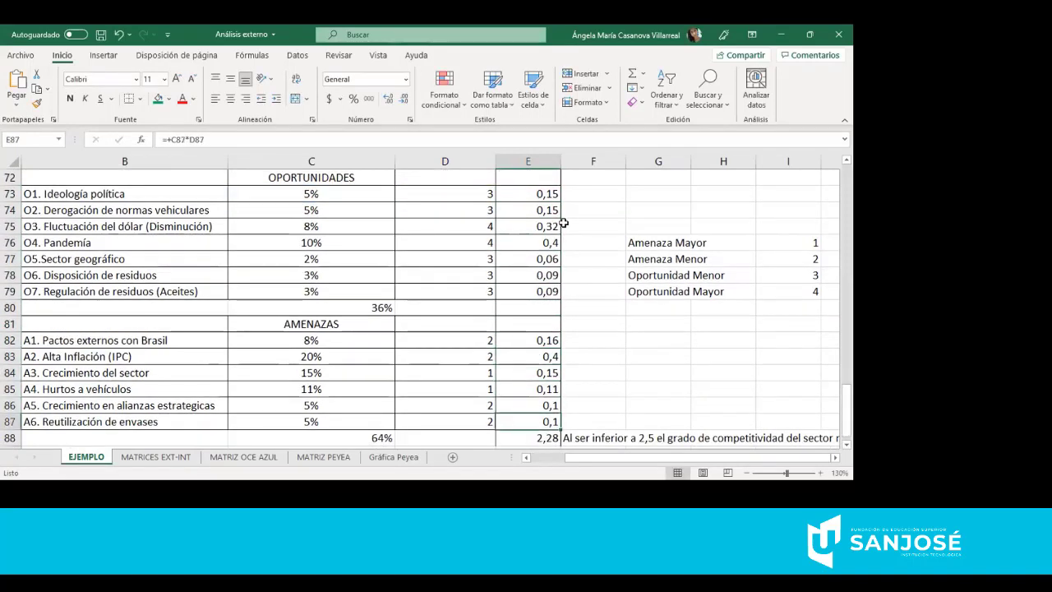
{"action": "key", "text": "F2"}
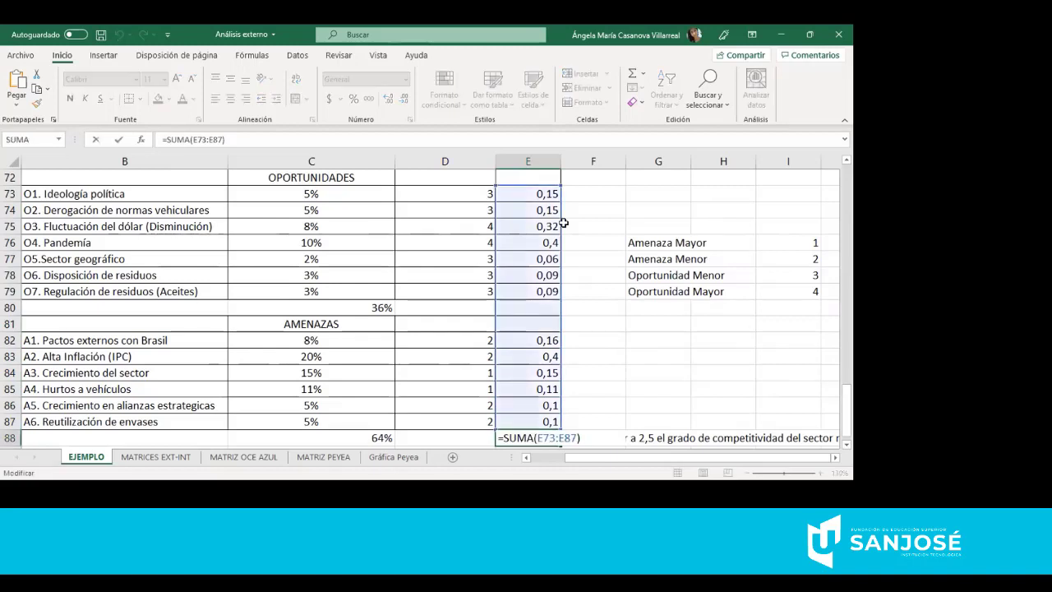
{"action": "key", "text": "Return"}
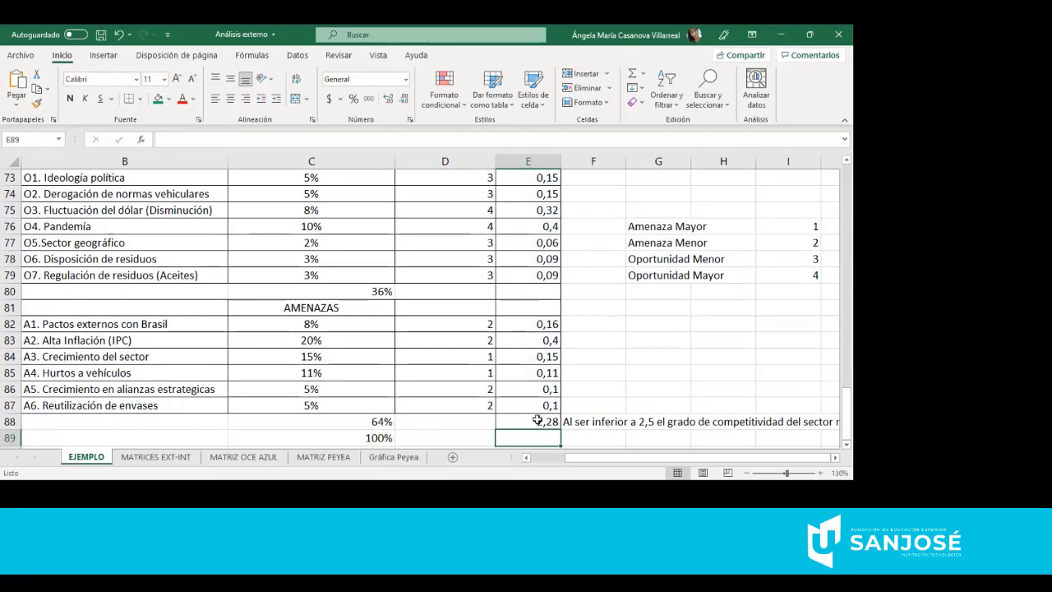
- Read the full competitiveness interpretation in F88 beside the total weighted score
{"action": "key", "text": "Up"}
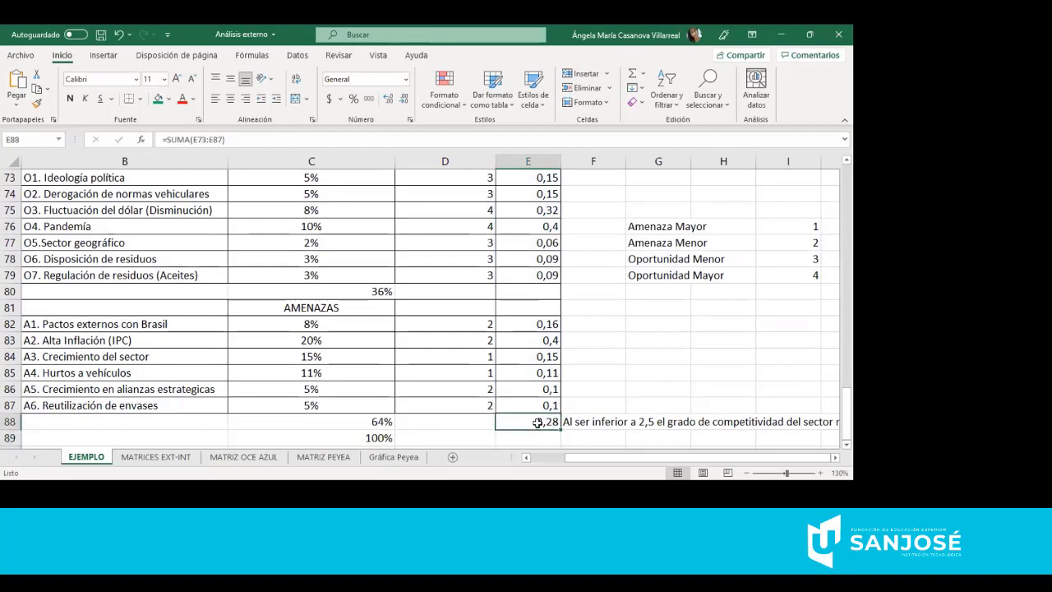
{"action": "key", "text": "Right"}
{"action": "key", "text": "Right"}
{"action": "key", "text": "Right"}
{"action": "key", "text": "Right"}
{"action": "key", "text": "Right"}
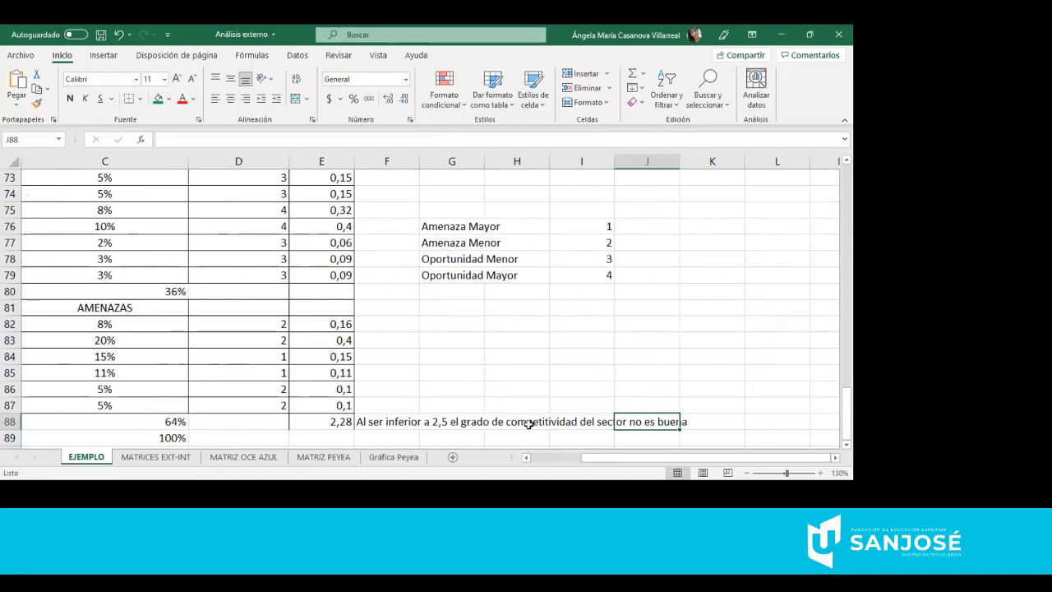
{"action": "left_click", "coordinate": [406, 420]}
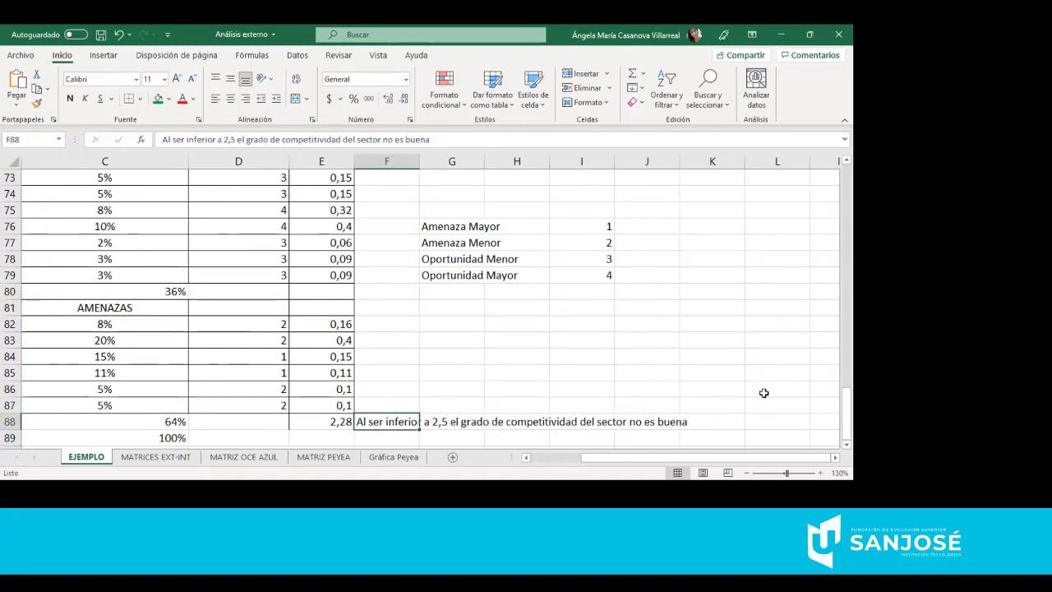
- Review the column C weights from A4. Hurtos a vehículos up to the OPORTUNIDADES heading
{"action": "left_click", "coordinate": [344, 365]}
{"action": "key", "text": "Left"}
{"action": "key", "text": "Left"}
{"action": "key", "text": "Left"}
{"action": "key", "text": "Left"}
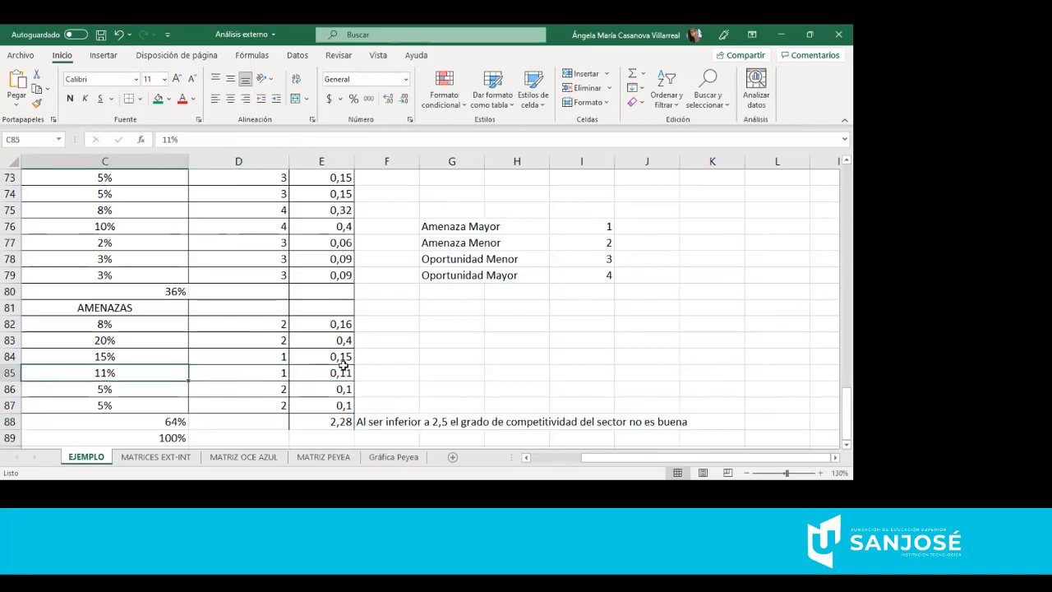
{"action": "key", "text": "Right"}
{"action": "key", "text": "Right"}
{"action": "key", "text": "Up"}
{"action": "key", "text": "Up"}
{"action": "key", "text": "Up"}
{"action": "key", "text": "Up"}
{"action": "key", "text": "Up"}
{"action": "key", "text": "Up"}
{"action": "key", "text": "Up"}
{"action": "key", "text": "Up"}
{"action": "key", "text": "Up"}
{"action": "key", "text": "Up"}
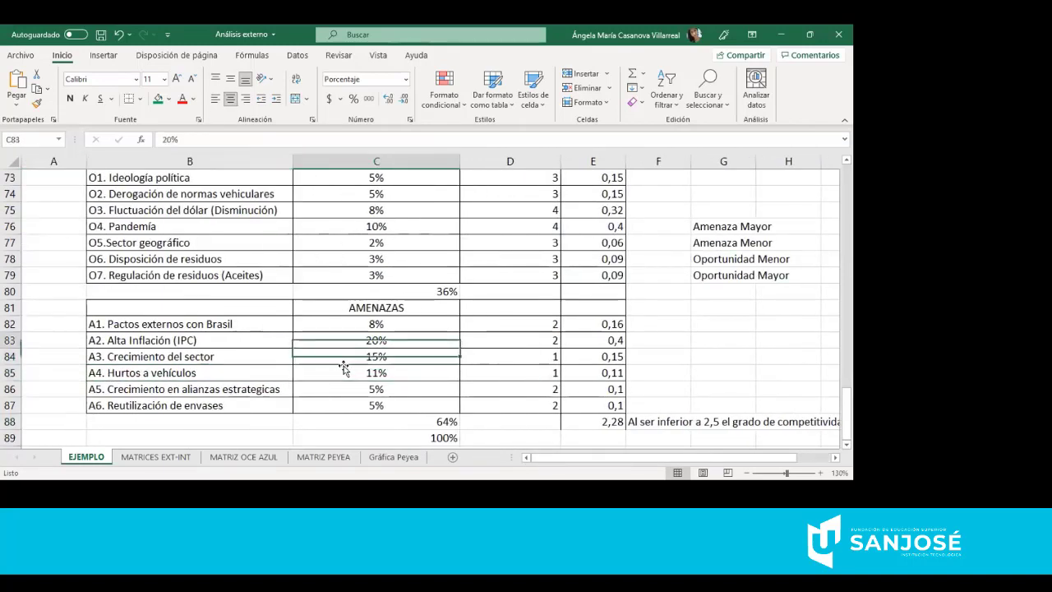
{"action": "key", "text": "Up"}
{"action": "key", "text": "Up"}
{"action": "key", "text": "Up"}
{"action": "key", "text": "Up"}
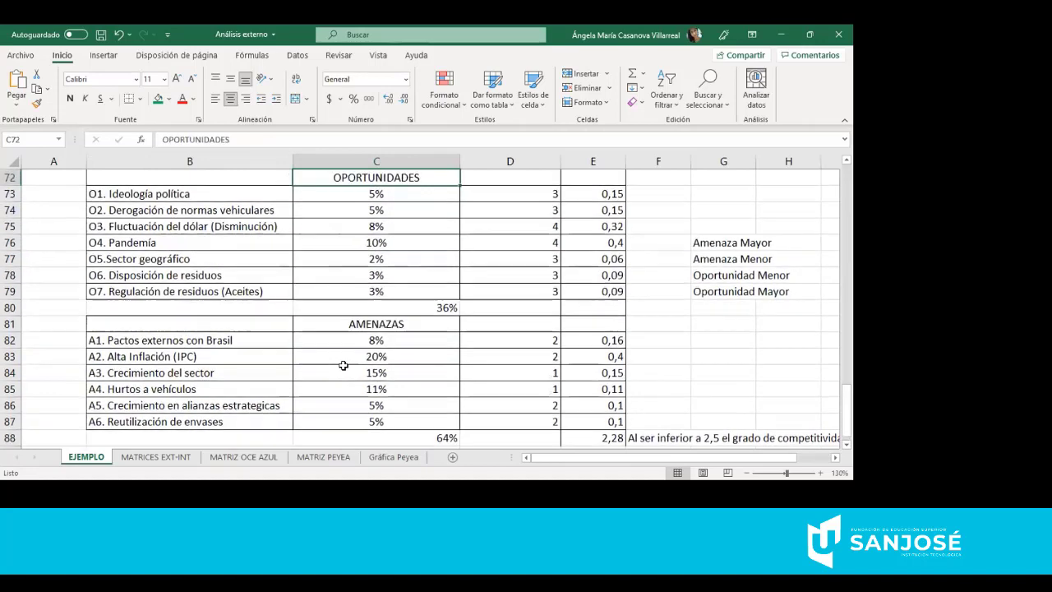
- Go back down the column C weights from the opportunities through the threats
{"action": "key", "text": "Down"}
{"action": "key", "text": "Down"}
{"action": "key", "text": "Down"}
{"action": "key", "text": "Down"}
{"action": "key", "text": "Down"}
{"action": "key", "text": "Down"}
{"action": "key", "text": "Down"}
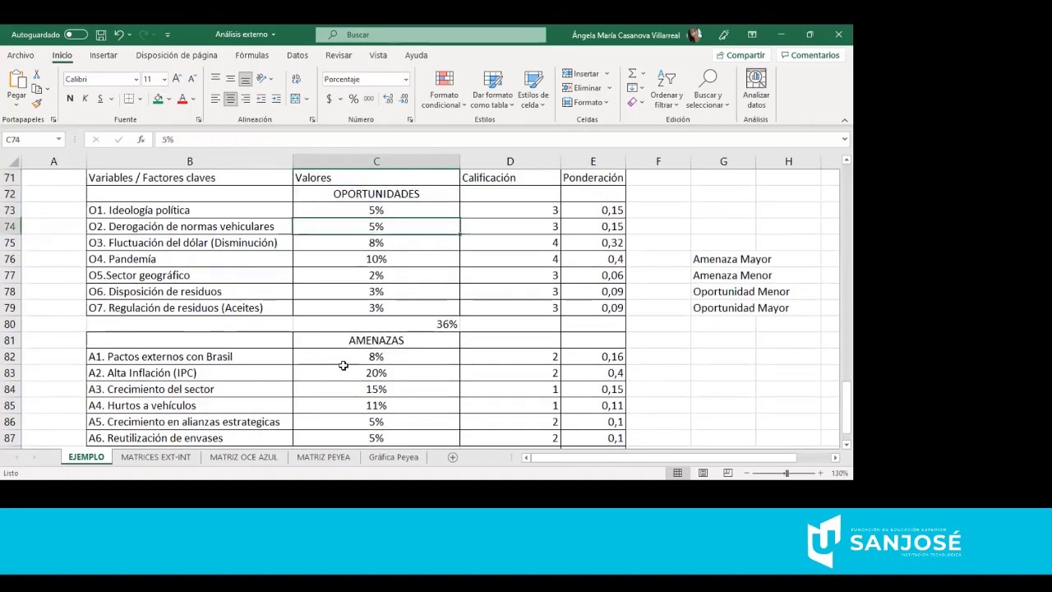
{"action": "key", "text": "Down"}
{"action": "key", "text": "Down"}
{"action": "key", "text": "Down"}
{"action": "key", "text": "Down"}
{"action": "key", "text": "Down"}
{"action": "key", "text": "Down"}
{"action": "key", "text": "Down"}
{"action": "key", "text": "Down"}
{"action": "key", "text": "Down"}
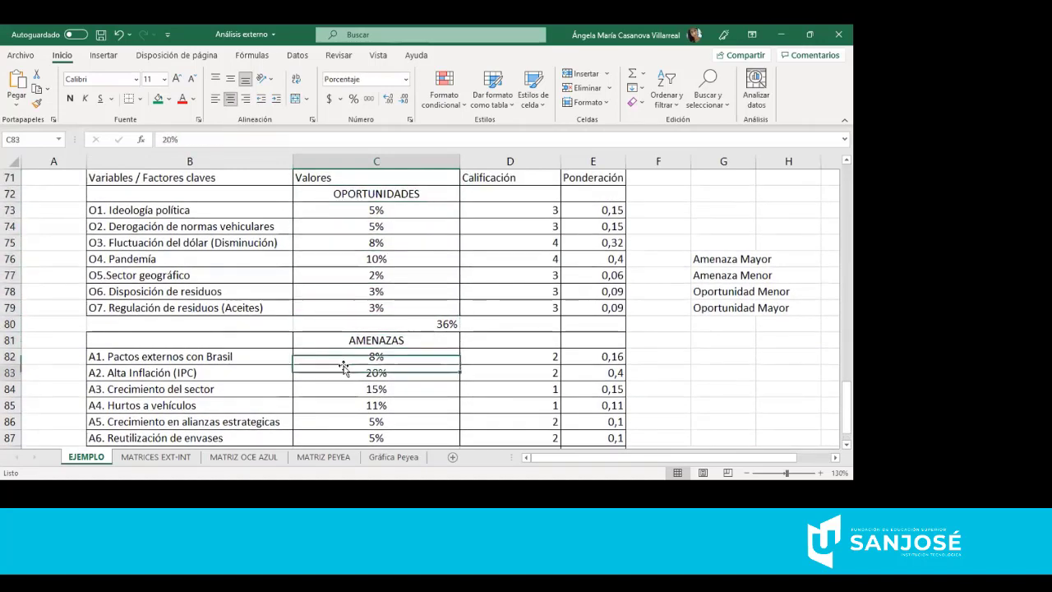
{"action": "key", "text": "Down"}
- Look through the weights again from the threats up to the heading row of the MEFE matrix
{"action": "key", "text": "Up"}
{"action": "key", "text": "Up"}
{"action": "key", "text": "Up"}
{"action": "key", "text": "Up"}
{"action": "key", "text": "Up"}
{"action": "key", "text": "Up"}
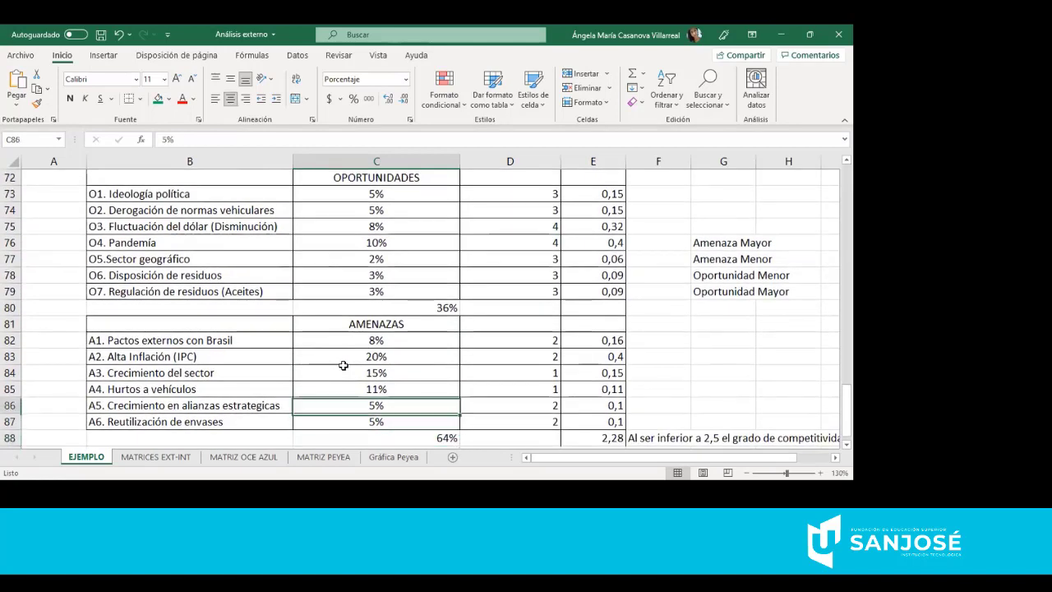
{"action": "key", "text": "Up"}
{"action": "key", "text": "Up"}
{"action": "key", "text": "Up"}
{"action": "key", "text": "Up"}
{"action": "key", "text": "Up"}
{"action": "key", "text": "Up"}
{"action": "key", "text": "Up"}
{"action": "key", "text": "Up"}
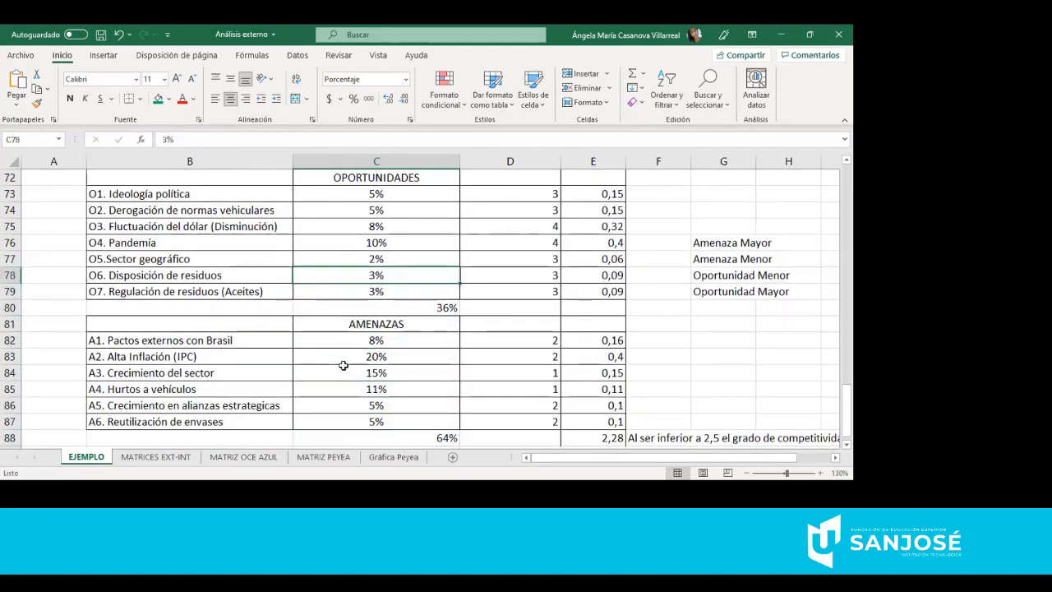
{"action": "key", "text": "Up"}
{"action": "key", "text": "Up"}
{"action": "key", "text": "Up"}
{"action": "key", "text": "Up"}
{"action": "key", "text": "Up"}
{"action": "key", "text": "Up"}
{"action": "key", "text": "Up"}
{"action": "key", "text": "Up"}
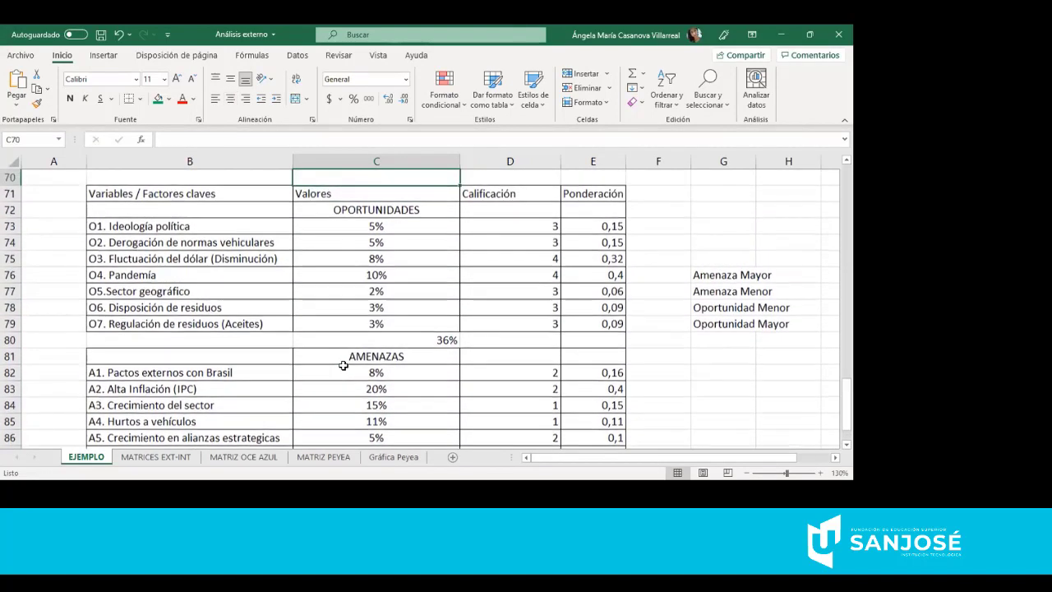
- Examine the total of the matrix above the MEFE in row 64 and the interpretation written beside it in F64
{"action": "key", "text": "Up"}
{"action": "key", "text": "Up"}
{"action": "key", "text": "Up"}
{"action": "key", "text": "Down"}
{"action": "key", "text": "Right"}
{"action": "key", "text": "Right"}
{"action": "key", "text": "Right"}
{"action": "key", "text": "Right"}
{"action": "key", "text": "Right"}
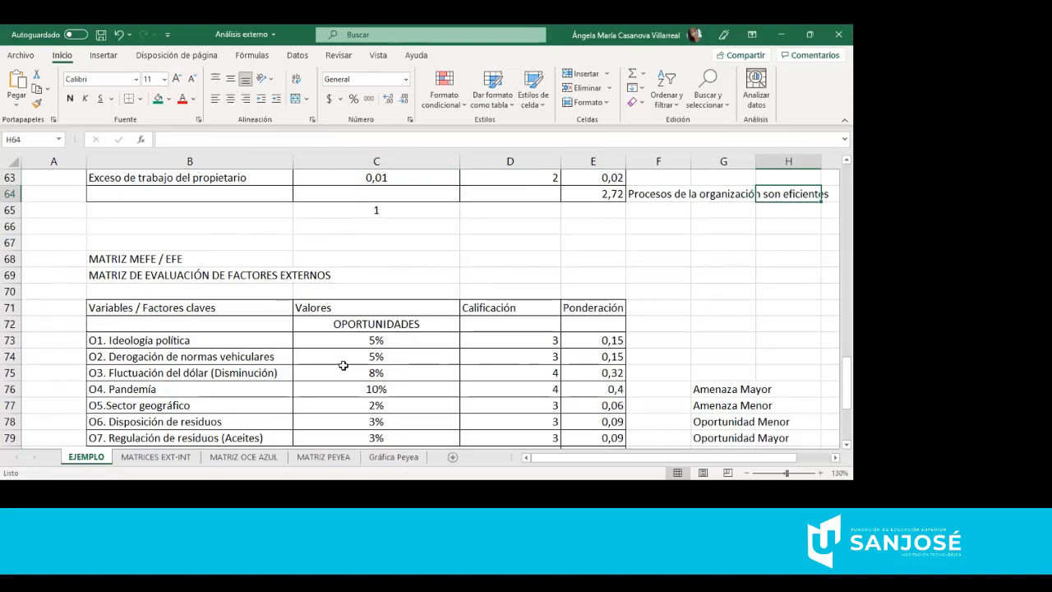
{"action": "key", "text": "Left"}
{"action": "key", "text": "Left"}
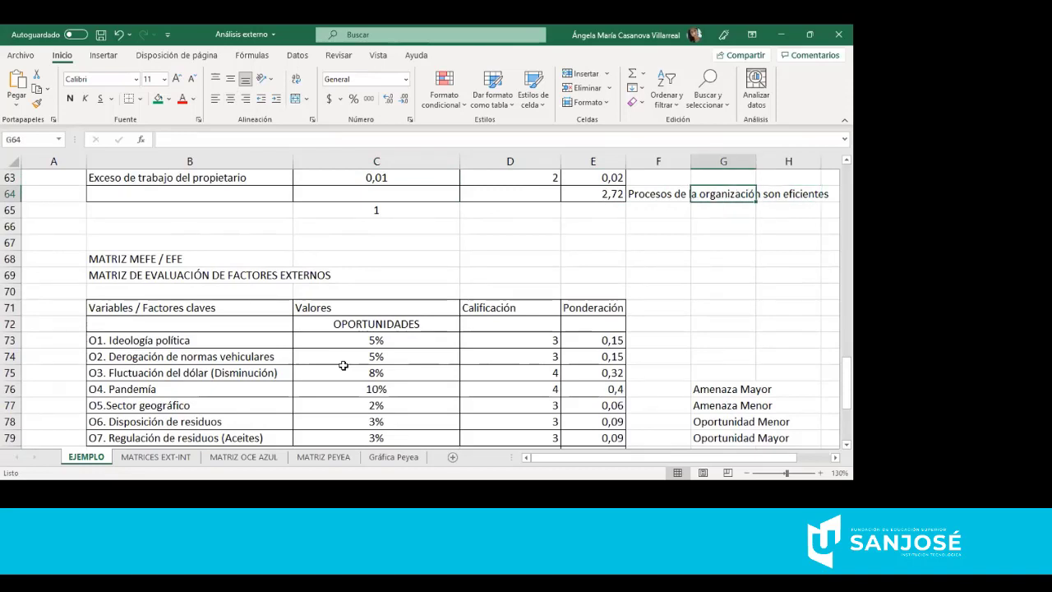
{"action": "key", "text": "Right"}
{"action": "key", "text": "Left"}
{"action": "key", "text": "Right"}
{"action": "key", "text": "Right"}
{"action": "key", "text": "Right"}
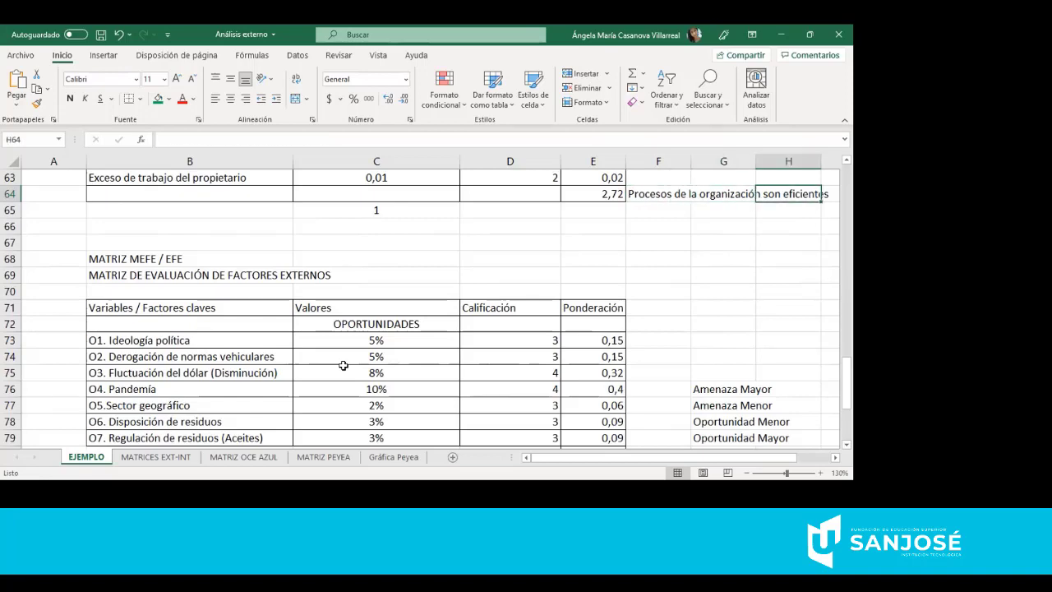
{"action": "key", "text": "Left"}
{"action": "key", "text": "Left"}
{"action": "key", "text": "Left"}
{"action": "key", "text": "Up"}
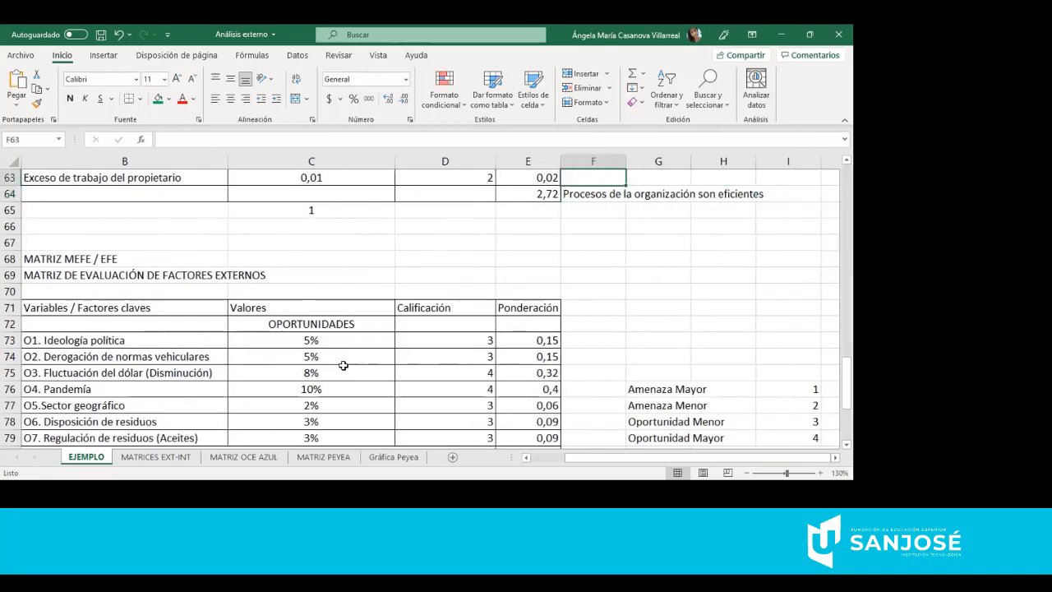
- Check the internal factor matrix total in E64 and the interpretation beside it in F64
{"action": "scroll", "coordinate": [344, 365], "scroll_direction": "up", "scroll_amount": 1}
{"action": "key", "text": "Up"}
{"action": "key", "text": "Down"}
{"action": "key", "text": "Down"}
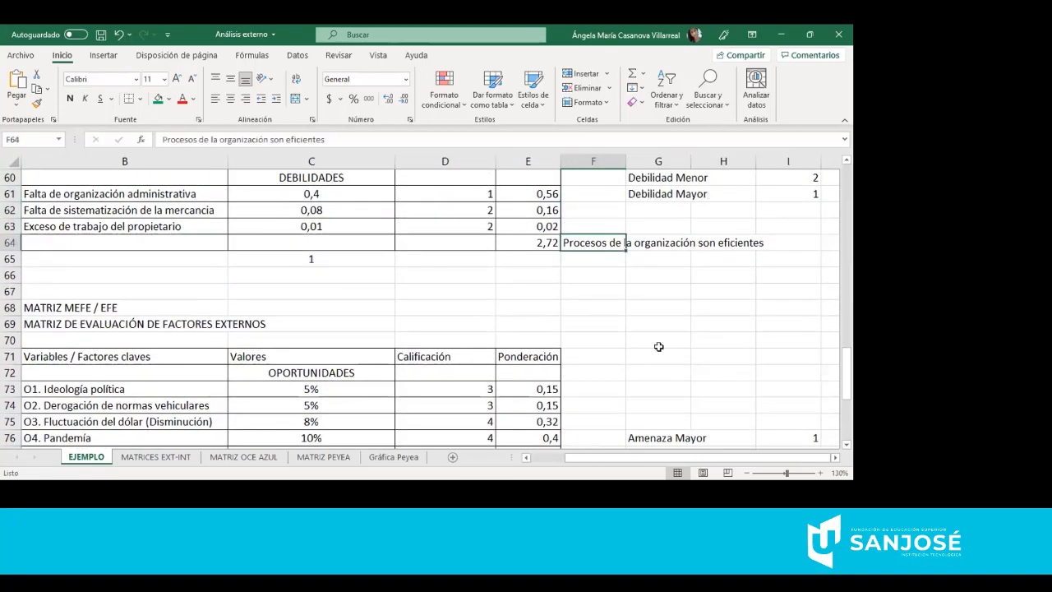
{"action": "left_click", "coordinate": [535, 245]}
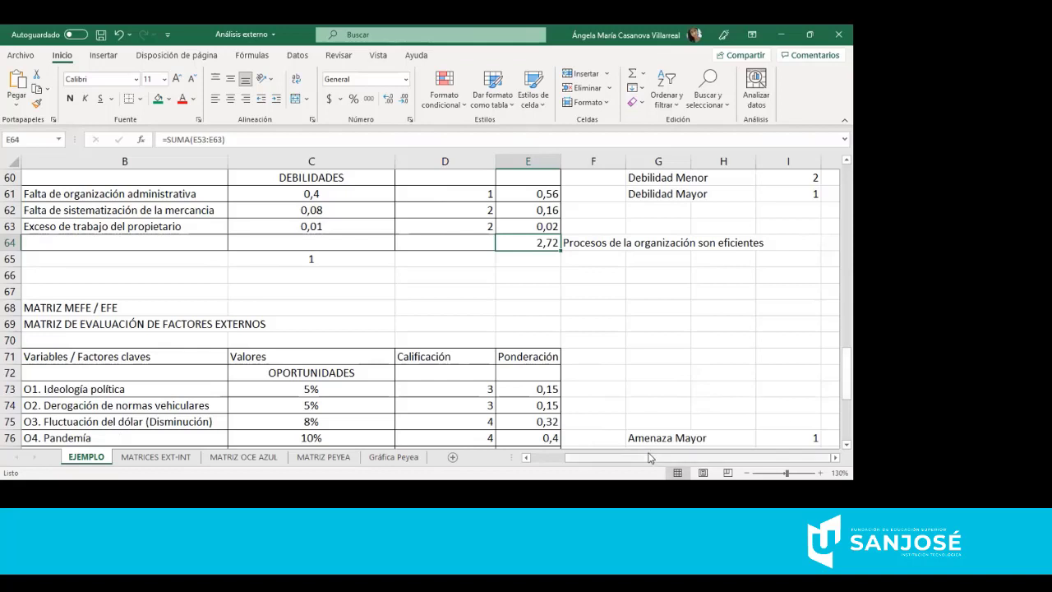
- Look through the MEFE matrix from its headings down to the total in row 88
{"action": "left_click_drag", "start_coordinate": [604, 457], "coordinate": [572, 457]}
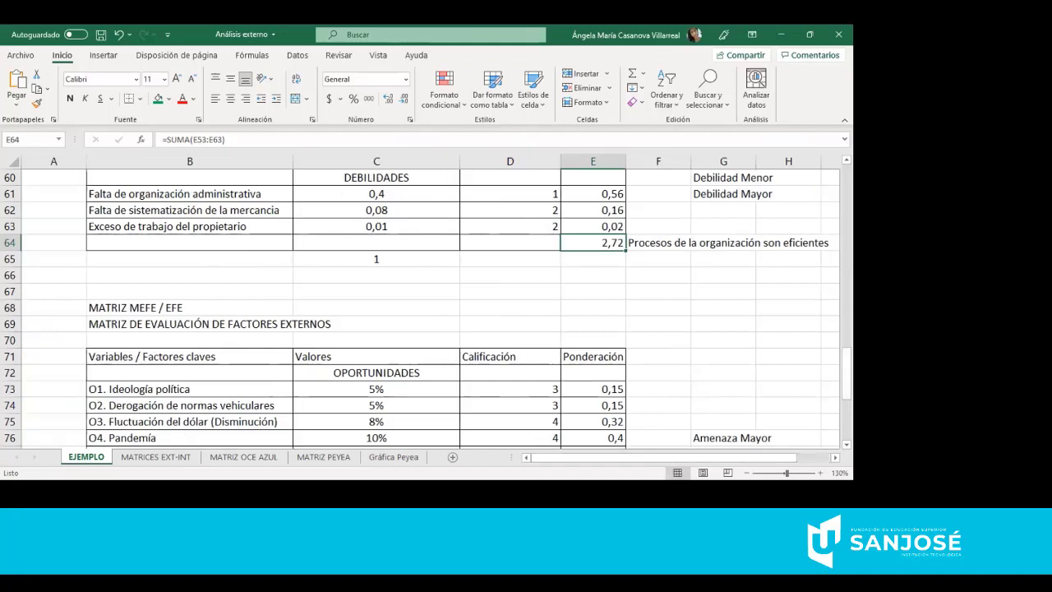
{"action": "scroll", "coordinate": [427, 308], "scroll_direction": "down", "scroll_amount": 3}
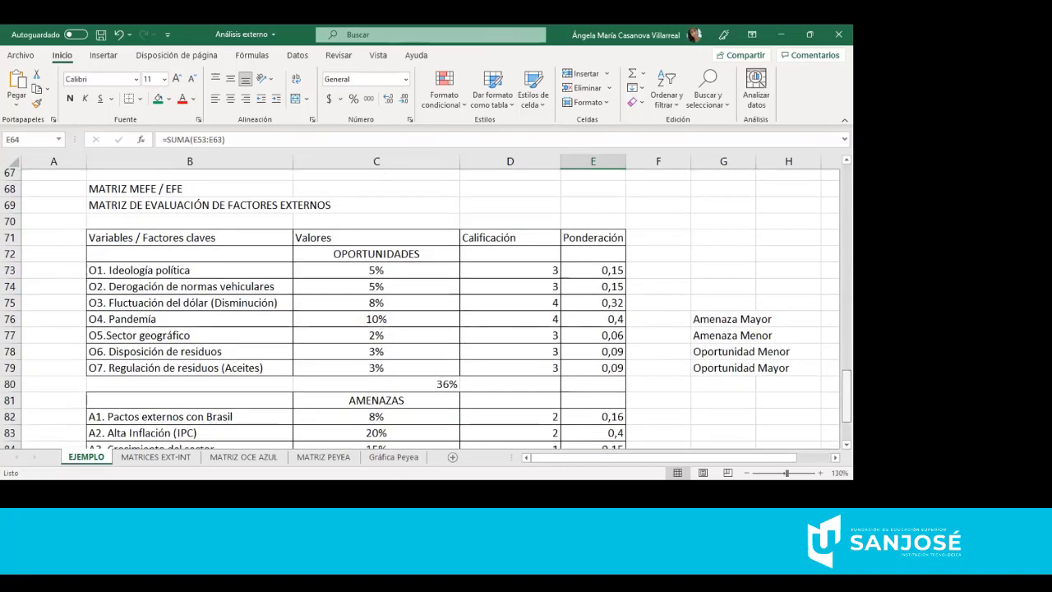
{"action": "scroll", "coordinate": [428, 309], "scroll_direction": "up", "scroll_amount": 1}
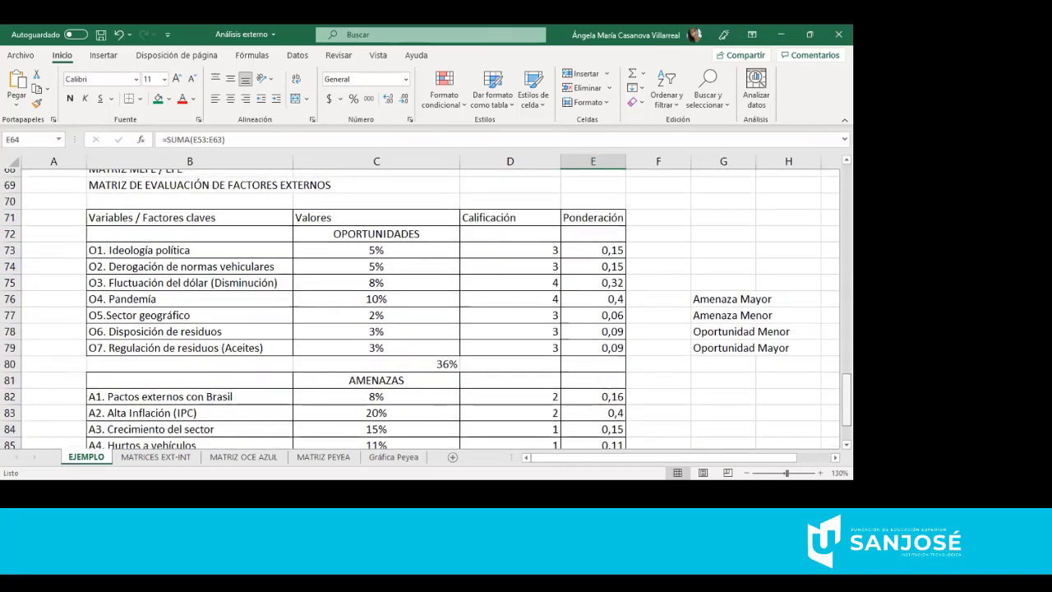
{"action": "scroll", "coordinate": [428, 308], "scroll_direction": "down", "scroll_amount": 1}
{"action": "scroll", "coordinate": [427, 308], "scroll_direction": "down", "scroll_amount": 1}
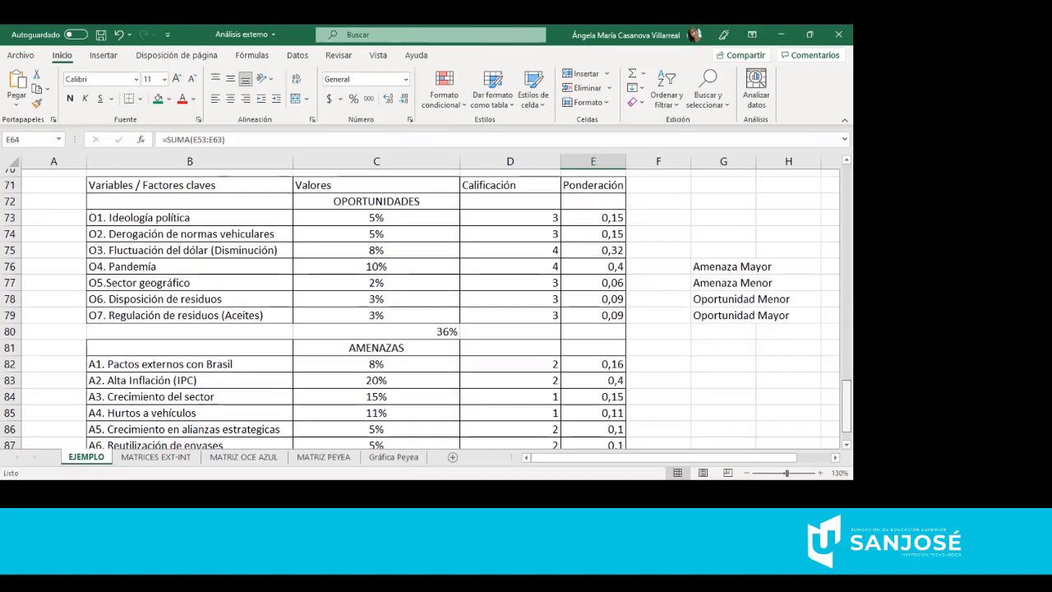
{"action": "scroll", "coordinate": [428, 308], "scroll_direction": "down", "scroll_amount": 2}
{"action": "scroll", "coordinate": [595, 407], "scroll_direction": "down", "scroll_amount": 1}
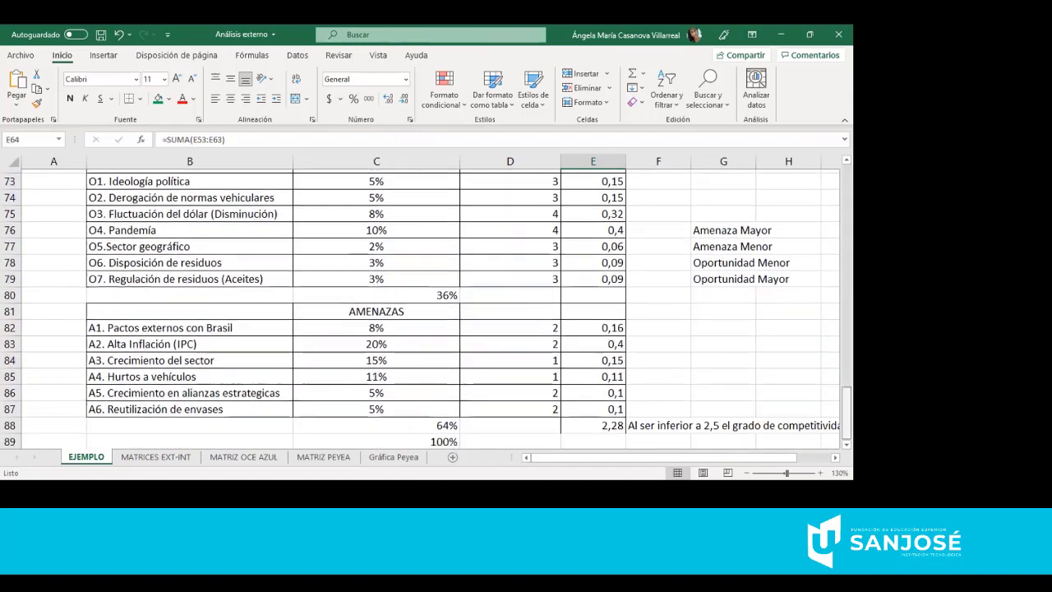
- Read the full width of the interpretation in row 88 and return to the MEFE total in E88
{"action": "left_click", "coordinate": [596, 405]}
{"action": "key", "text": "Right"}
{"action": "key", "text": "Right"}
{"action": "key", "text": "Right"}
{"action": "key", "text": "Right"}
{"action": "key", "text": "Right"}
{"action": "key", "text": "Down"}
{"action": "key", "text": "Left"}
{"action": "key", "text": "Left"}
{"action": "key", "text": "Left"}
{"action": "key", "text": "Left"}
{"action": "key", "text": "Left"}
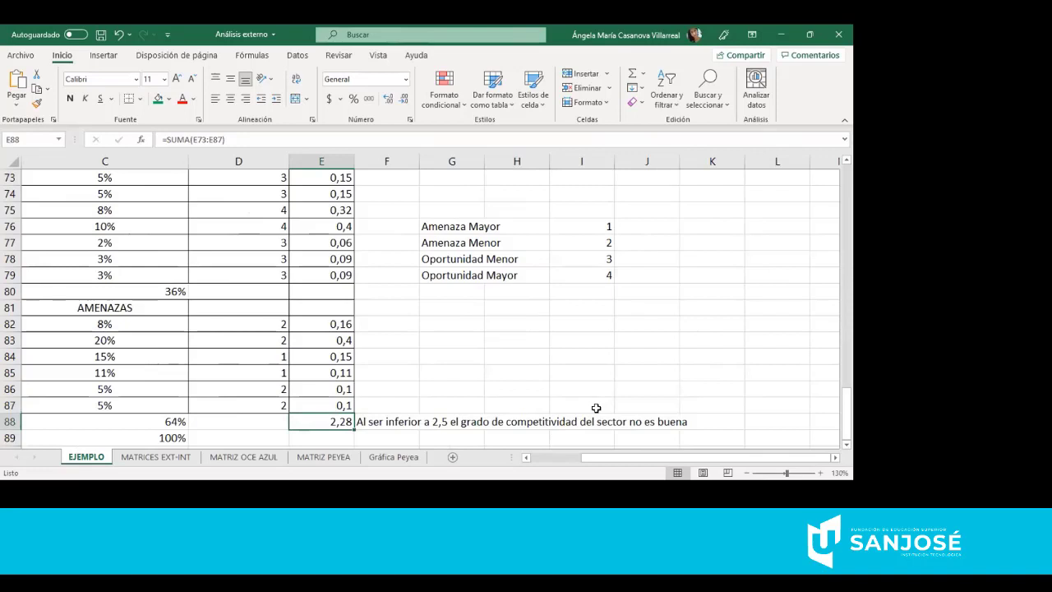
- Highlight the MEFE total together with its interpretation in E88:I88, and select F88 to read the text
{"action": "key", "text": "shift+Right"}
{"action": "key", "text": "shift+Right"}
{"action": "key", "text": "shift+Right"}
{"action": "key", "text": "shift+Right"}
{"action": "key", "text": "shift+Right"}
{"action": "key", "text": "shift+Right"}
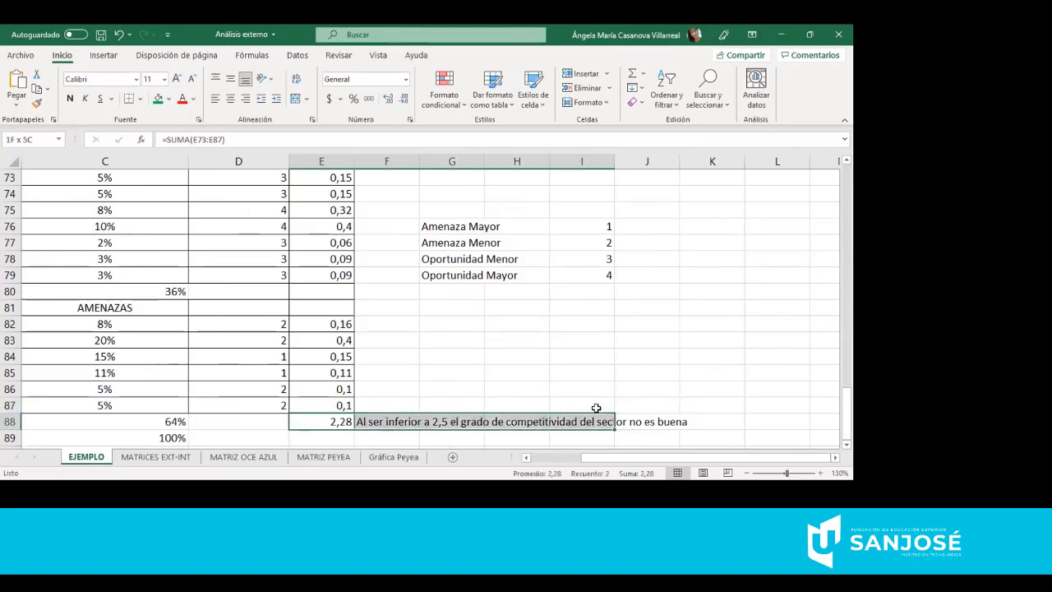
{"action": "left_click", "coordinate": [387, 420]}
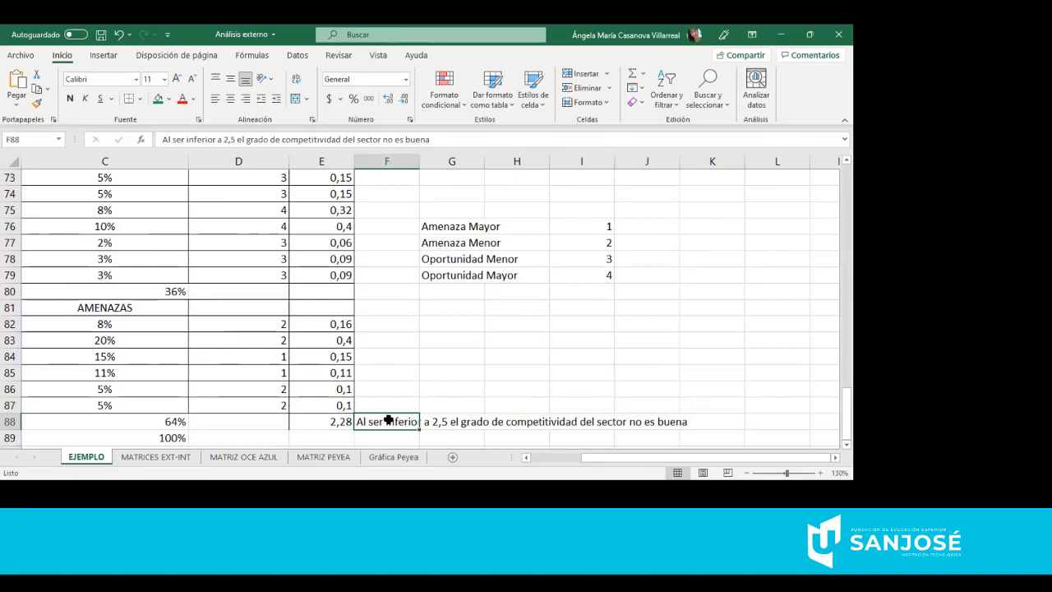
- Review the threats' weighted scores in column E from the MEFE total up to row 80
{"action": "key", "text": "Left"}
{"action": "key", "text": "Up"}
{"action": "key", "text": "Up"}
{"action": "key", "text": "Up"}
{"action": "key", "text": "Up"}
{"action": "key", "text": "Up"}
{"action": "key", "text": "Up"}
{"action": "key", "text": "Up"}
{"action": "key", "text": "Up"}
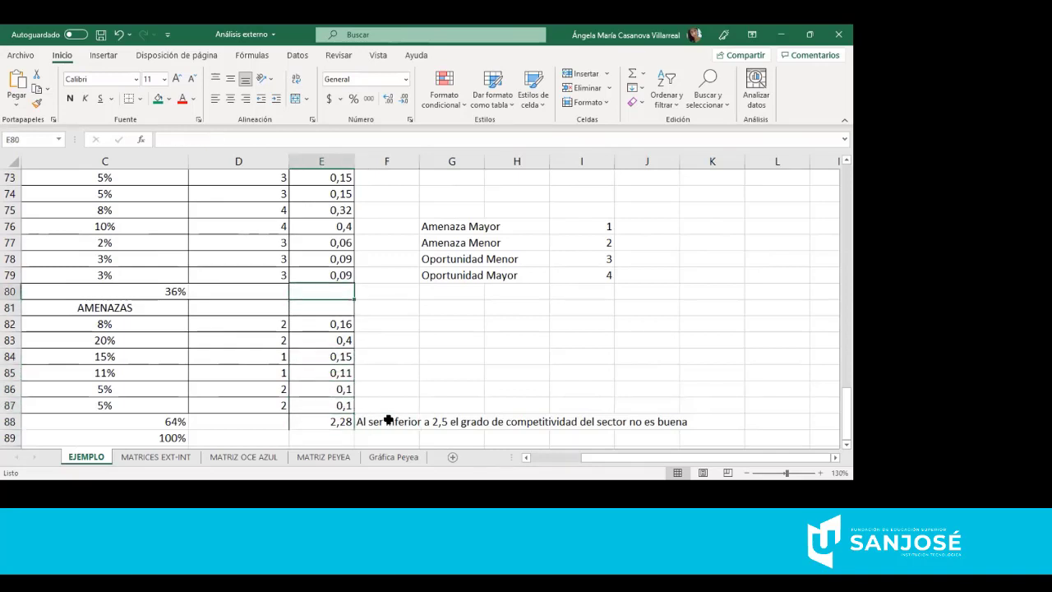
- Review the column C weights from the opportunities subtotal in C80 down through the threats to the overall total in C89
{"action": "key", "text": "Left"}
{"action": "key", "text": "Left"}
{"action": "key", "text": "Left"}
{"action": "key", "text": "Right"}
{"action": "key", "text": "Down"}
{"action": "key", "text": "Down"}
{"action": "key", "text": "Down"}
{"action": "key", "text": "Down"}
{"action": "key", "text": "Down"}
{"action": "key", "text": "Down"}
{"action": "key", "text": "Down"}
{"action": "key", "text": "Down"}
{"action": "key", "text": "Down"}
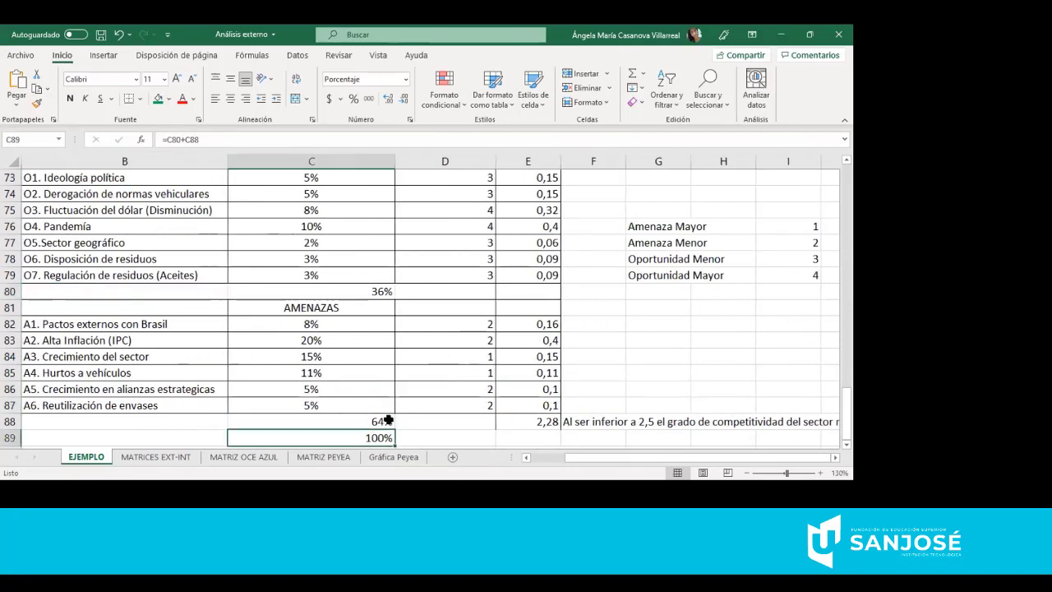
- Highlight E88:H88 with the MEFE total and the start of its interpretation, and return to E88
{"action": "key", "text": "Up"}
{"action": "key", "text": "Right"}
{"action": "key", "text": "Right"}
{"action": "key", "text": "shift+Right"}
{"action": "key", "text": "shift+Right"}
{"action": "key", "text": "shift+Right"}
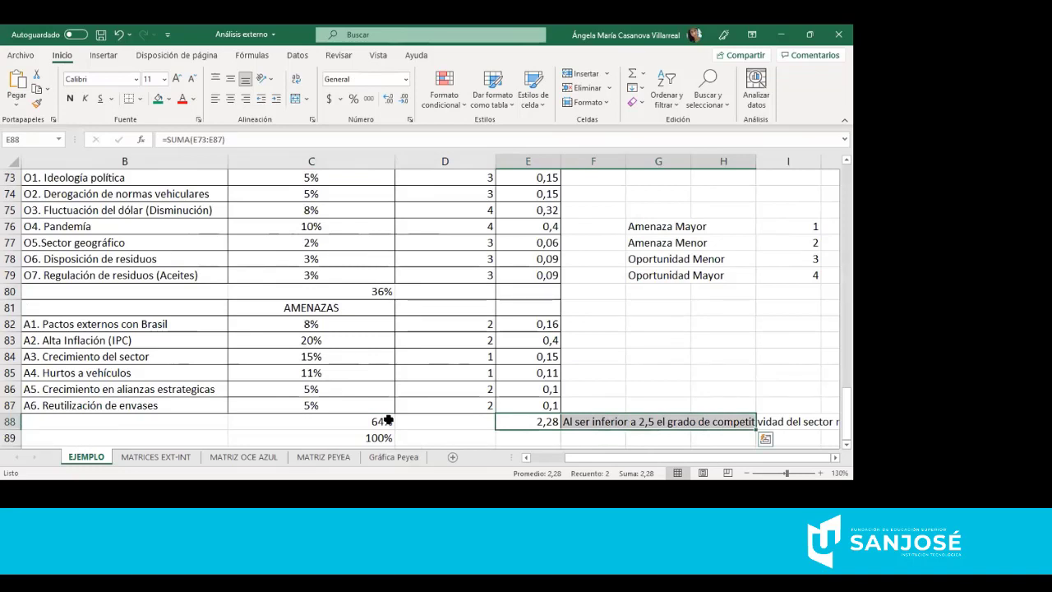
{"action": "left_click", "coordinate": [535, 419]}
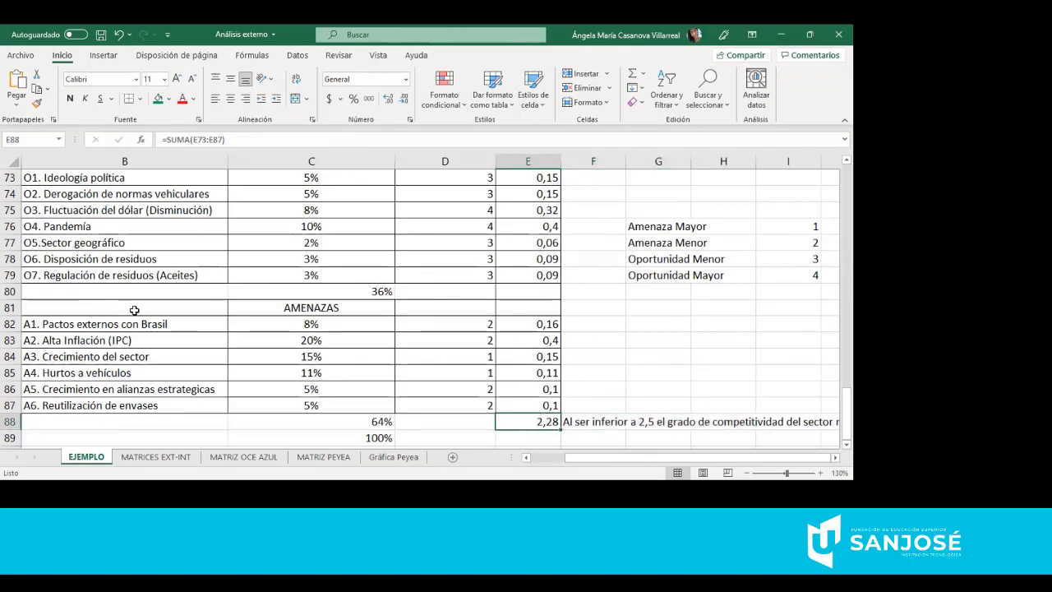
- Highlight the threat names in B82:B87 and their weighted scores in column E, ending on the total in E88
{"action": "left_click_drag", "start_coordinate": [129, 323], "coordinate": [113, 403]}
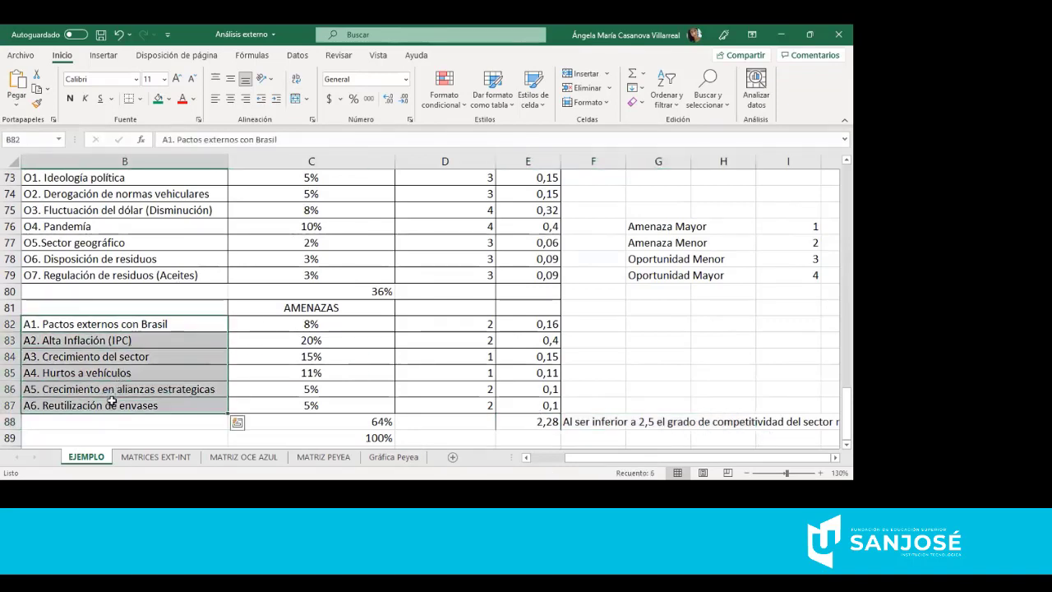
{"action": "left_click", "coordinate": [358, 313]}
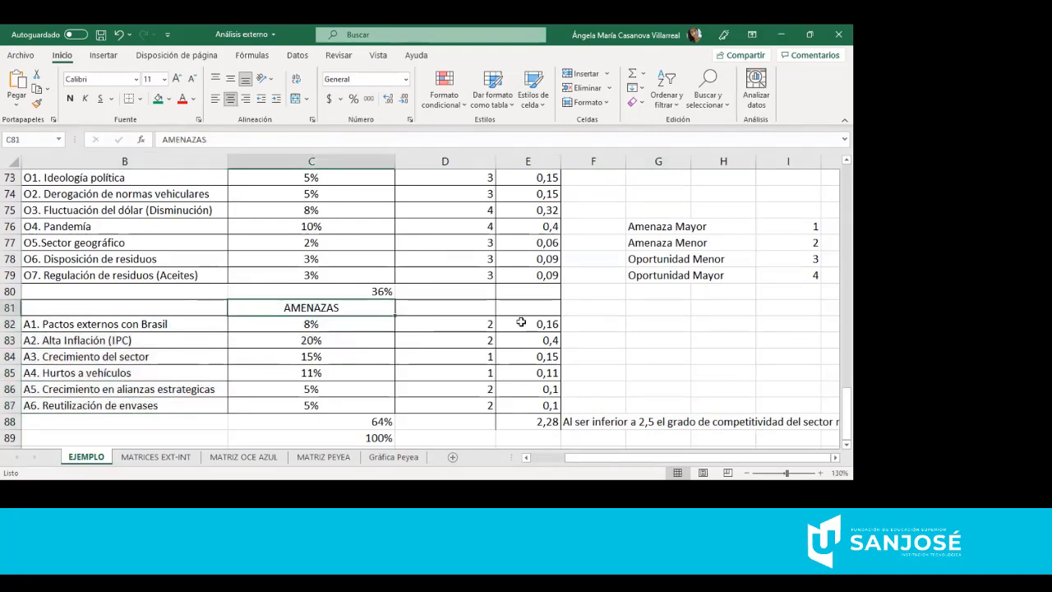
{"action": "left_click_drag", "start_coordinate": [517, 307], "coordinate": [542, 422]}
{"action": "left_click", "coordinate": [544, 423]}
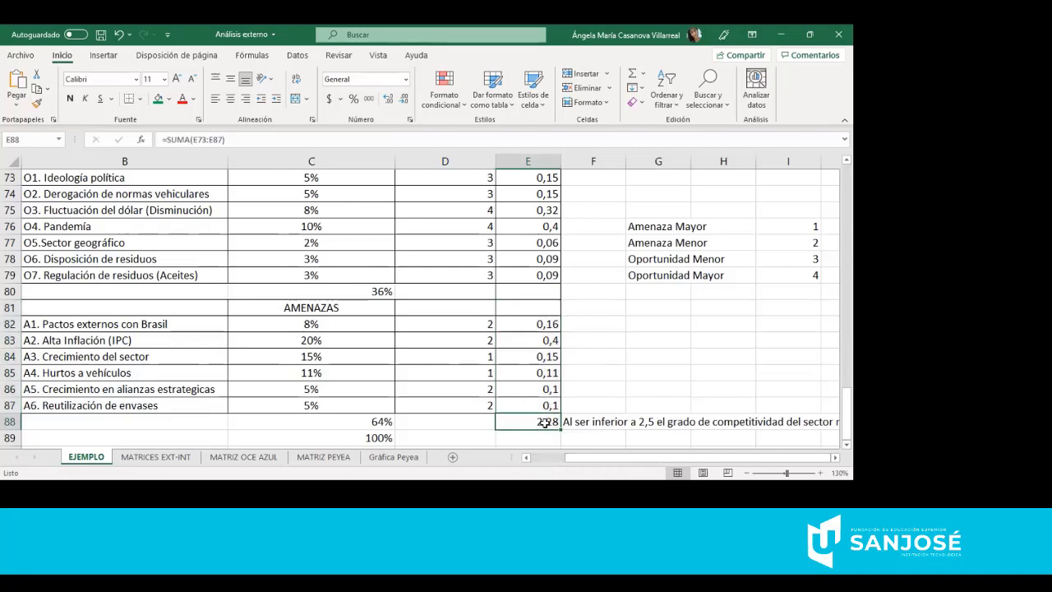
- Follow the interpretation in row 88 from F88 to J88 and return to the MEFE total
{"action": "left_click", "coordinate": [598, 416]}
{"action": "key", "text": "Right"}
{"action": "key", "text": "Right"}
{"action": "key", "text": "Right"}
{"action": "key", "text": "Right"}
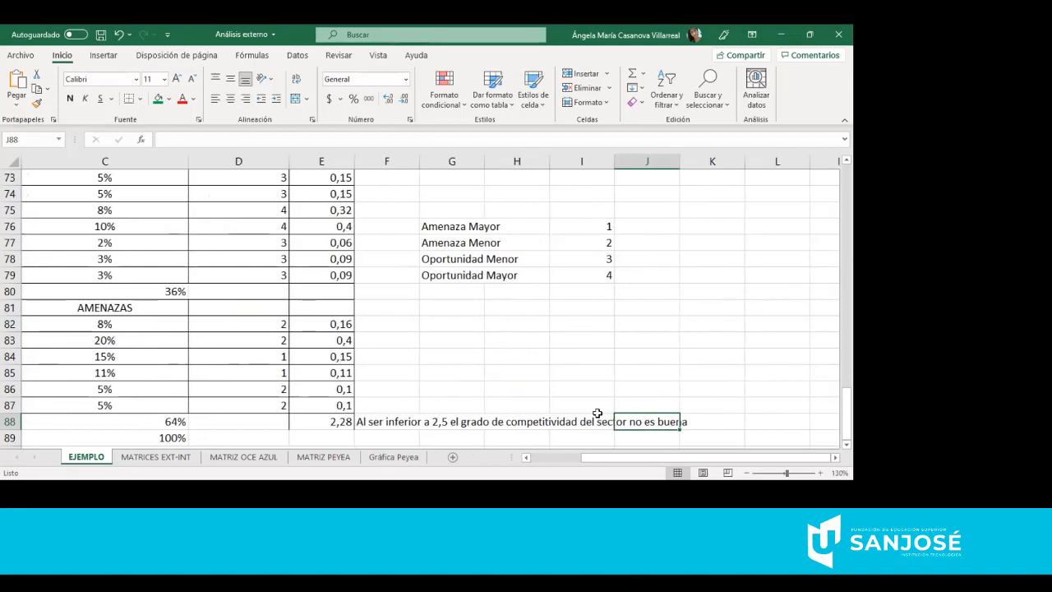
{"action": "left_click", "coordinate": [315, 415]}
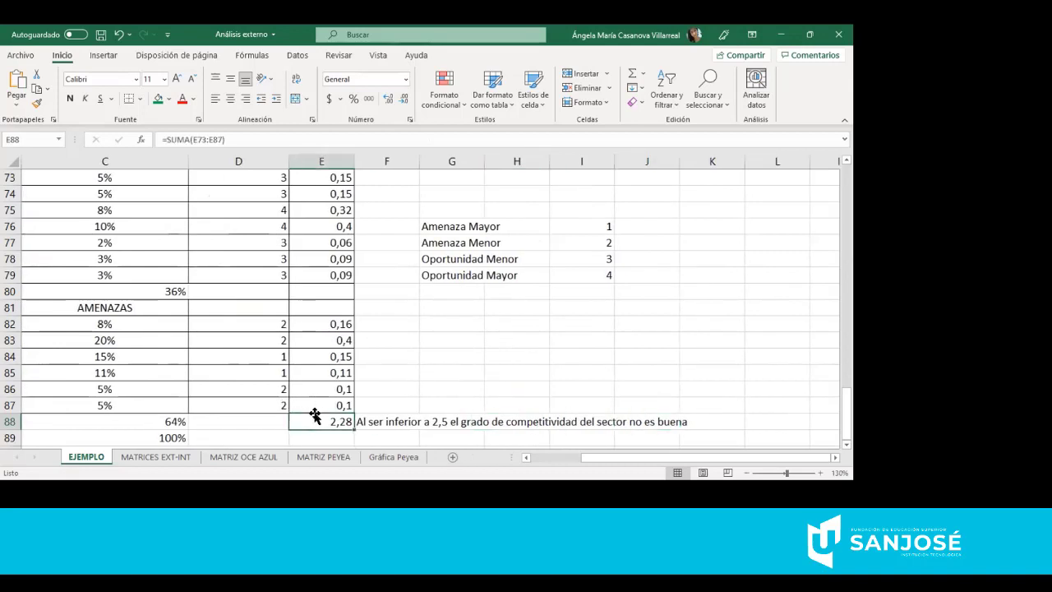
- Look back up the threats' weighted scores from the total to the AMENAZAS heading row, ending on B81
{"action": "key", "text": "Up"}
{"action": "key", "text": "Up"}
{"action": "key", "text": "Up"}
{"action": "key", "text": "Up"}
{"action": "key", "text": "Up"}
{"action": "key", "text": "Up"}
{"action": "key", "text": "Up"}
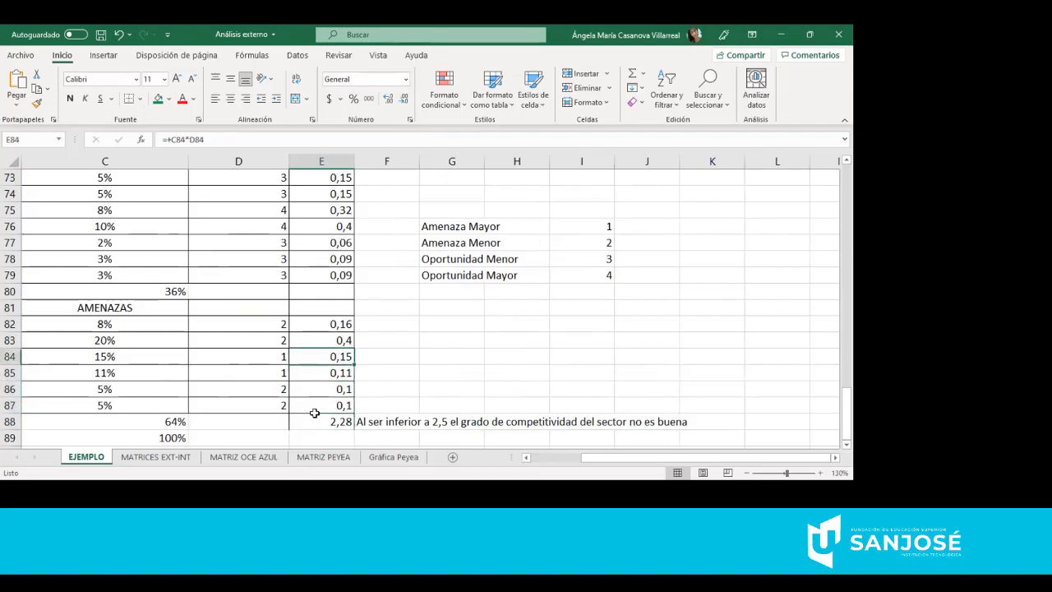
{"action": "key", "text": "Left"}
{"action": "key", "text": "Left"}
{"action": "key", "text": "Left"}
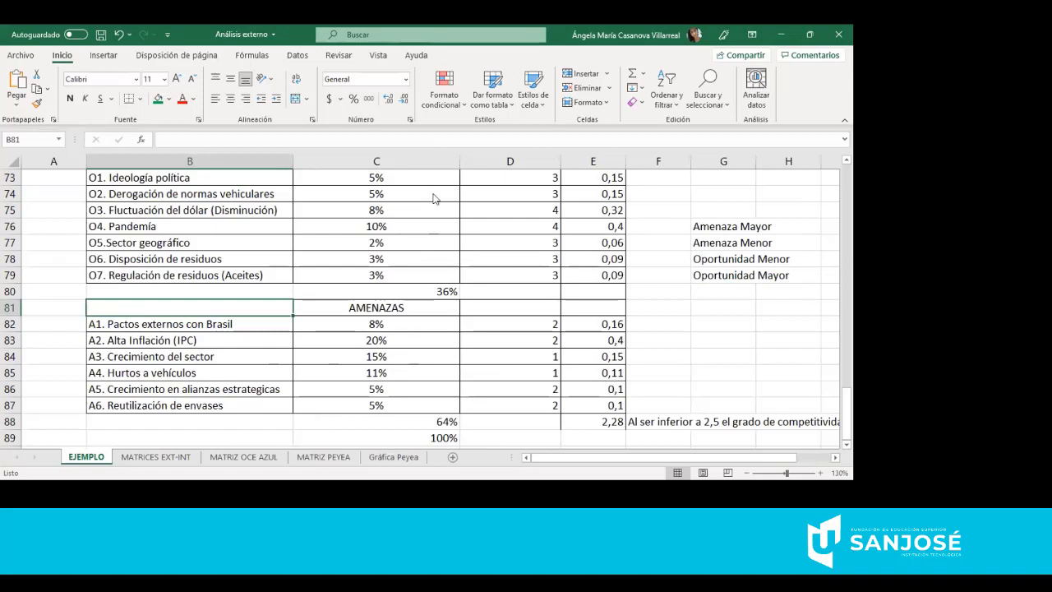
- Examine the threats' weighted scores from E81 down to the total, ending on the interpretation in F88
{"action": "left_click", "coordinate": [521, 301]}
{"action": "left_click", "coordinate": [574, 310]}
{"action": "key", "text": "Down"}
{"action": "key", "text": "Down"}
{"action": "key", "text": "Down"}
{"action": "key", "text": "Down"}
{"action": "key", "text": "Down"}
{"action": "key", "text": "Down"}
{"action": "key", "text": "Down"}
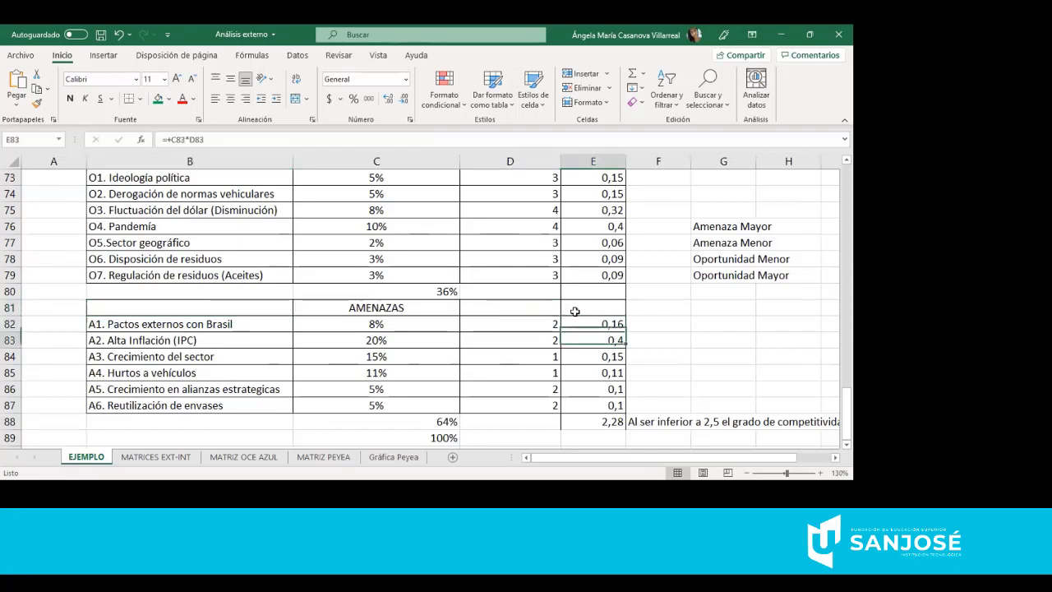
{"action": "key", "text": "Right"}
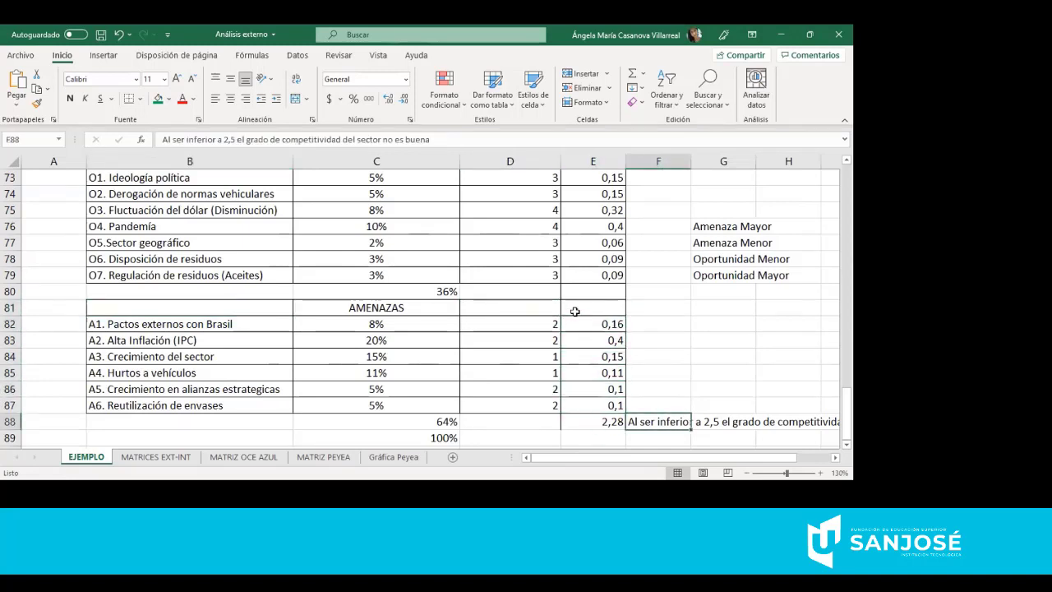
- Compare the MEFE total in E88 with its interpretation, moving back and forth along row 88
{"action": "key", "text": "Right"}
{"action": "key", "text": "Right"}
{"action": "key", "text": "Right"}
{"action": "key", "text": "Left"}
{"action": "key", "text": "Left"}
{"action": "key", "text": "Left"}
{"action": "key", "text": "Left"}
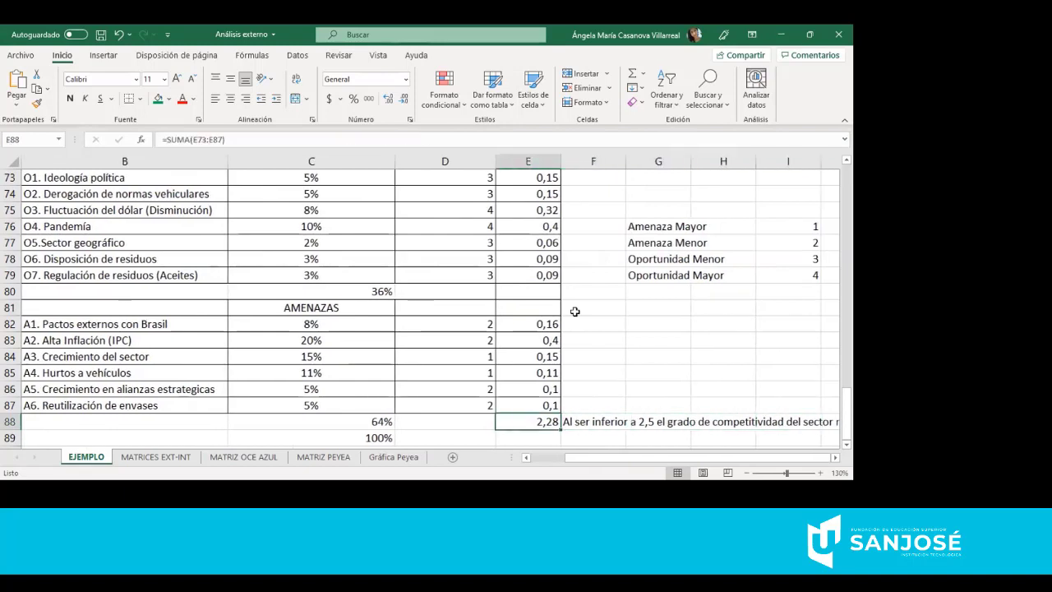
{"action": "key", "text": "Right"}
{"action": "key", "text": "Left"}
{"action": "key", "text": "Down"}
{"action": "key", "text": "Up"}
{"action": "key", "text": "Right"}
{"action": "key", "text": "Right"}
{"action": "key", "text": "Right"}
{"action": "key", "text": "Right"}
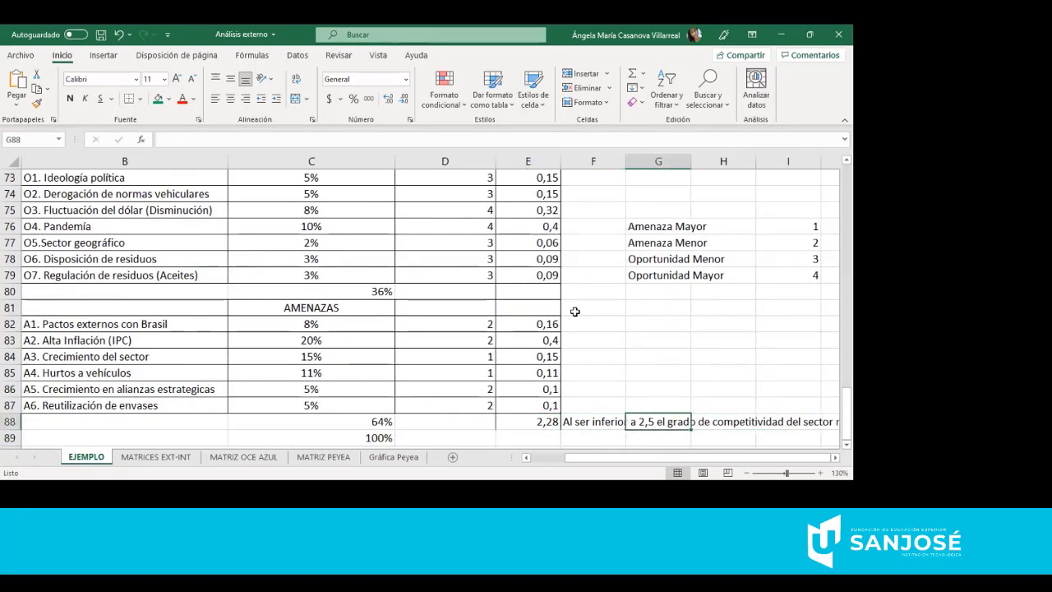
- Reread the end of the competitiveness interpretation and go back along row 88 to B88
{"action": "key", "text": "Right"}
{"action": "key", "text": "Right"}
{"action": "key", "text": "Left"}
{"action": "key", "text": "Left"}
{"action": "key", "text": "Left"}
{"action": "key", "text": "Left"}
{"action": "key", "text": "Left"}
{"action": "key", "text": "Left"}
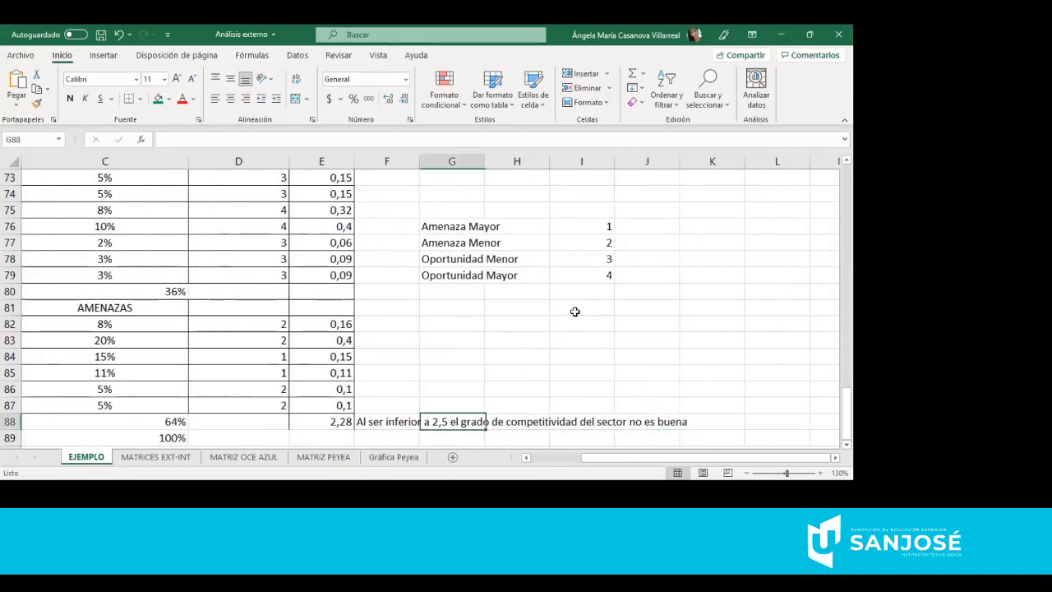
{"action": "key", "text": "Left"}
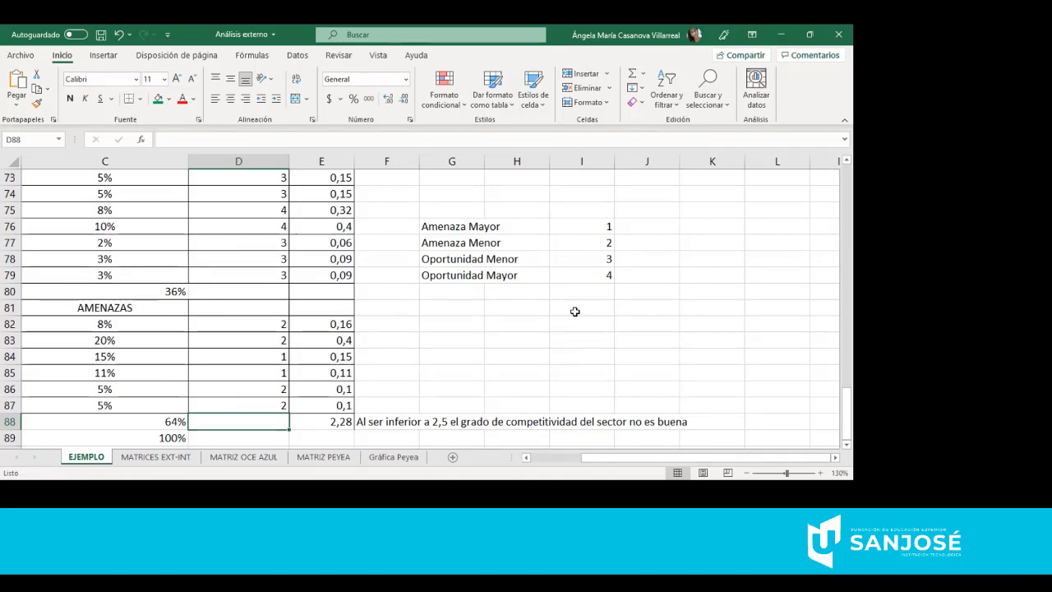
{"action": "key", "text": "Left"}
{"action": "key", "text": "Left"}
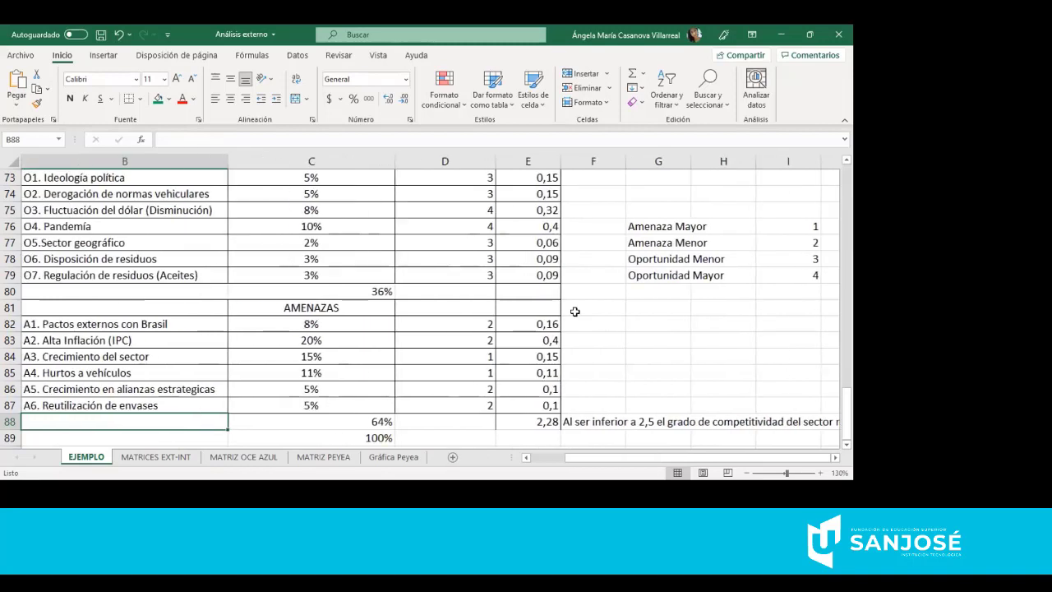